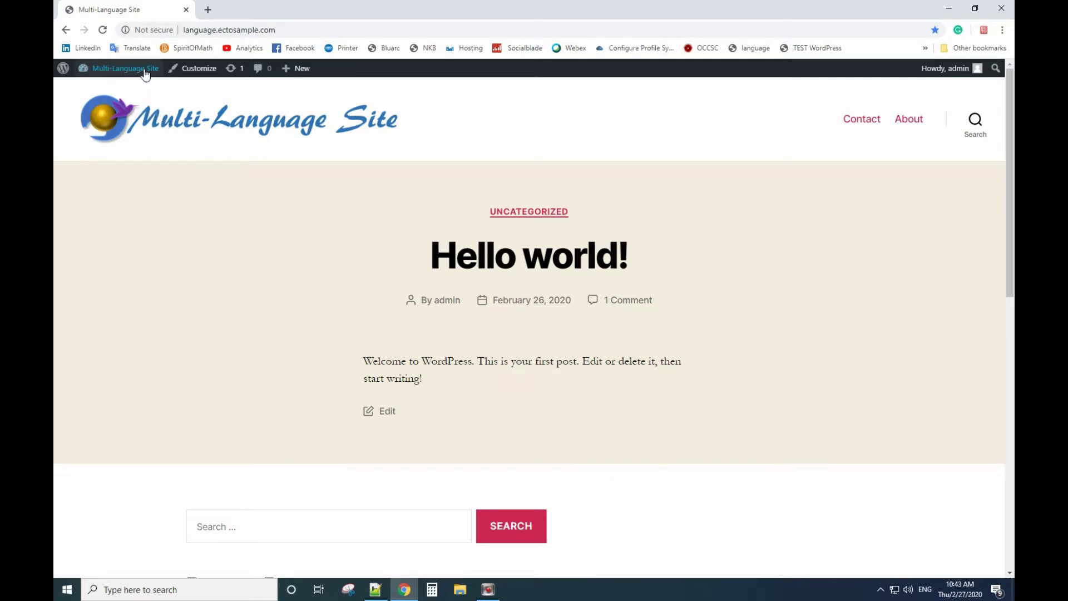
- Search the WordPress plugin directory for "polylang", and install and activate the Polylang plugin
{"action": "mouse_move", "coordinate": [147, 72]}
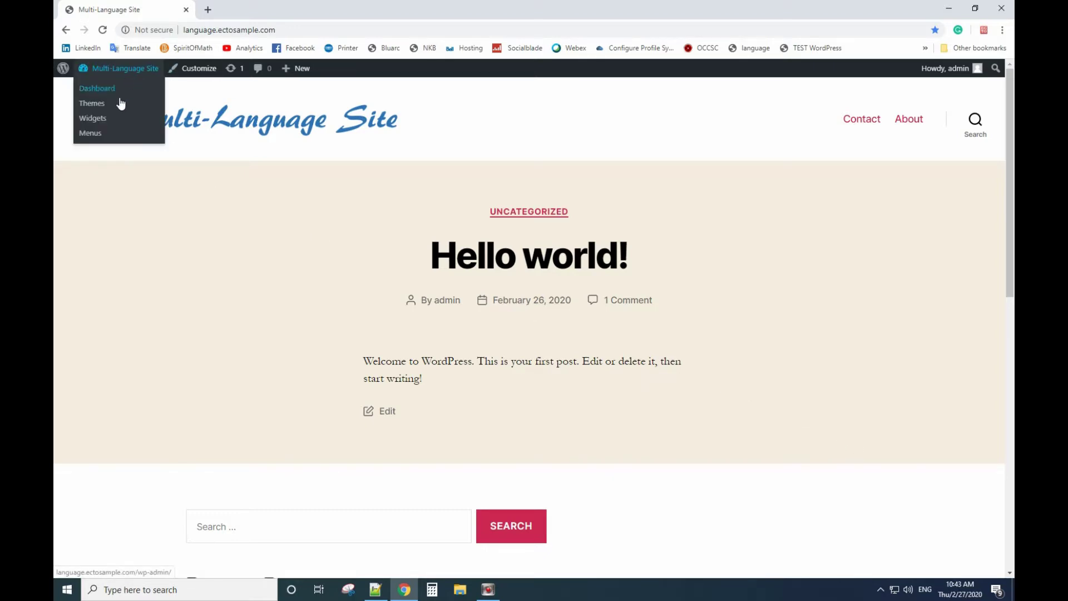
{"action": "left_click", "coordinate": [102, 88]}
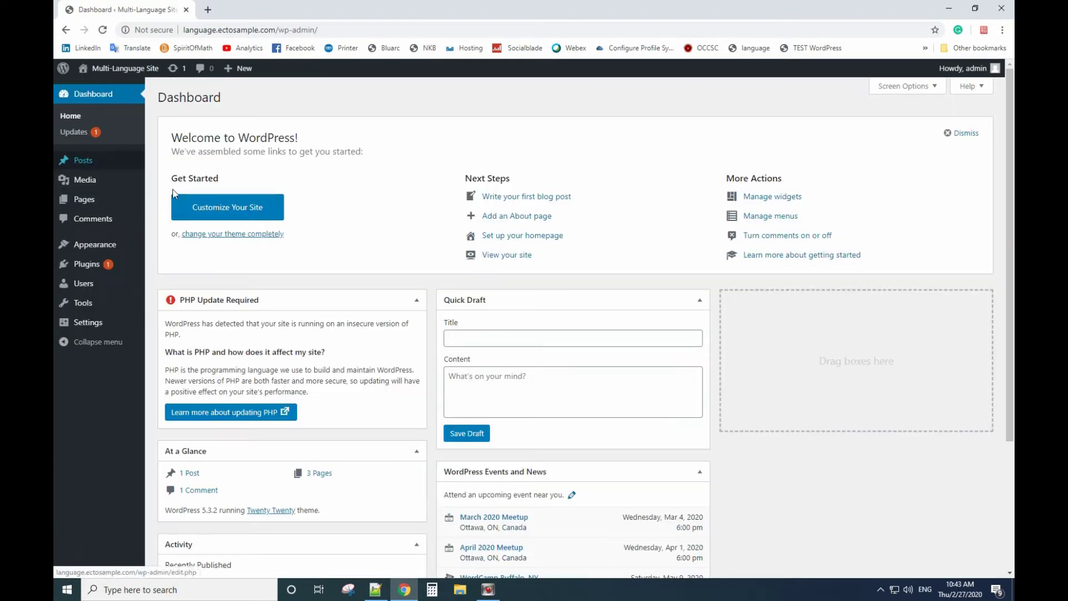
{"action": "left_click", "coordinate": [87, 264]}
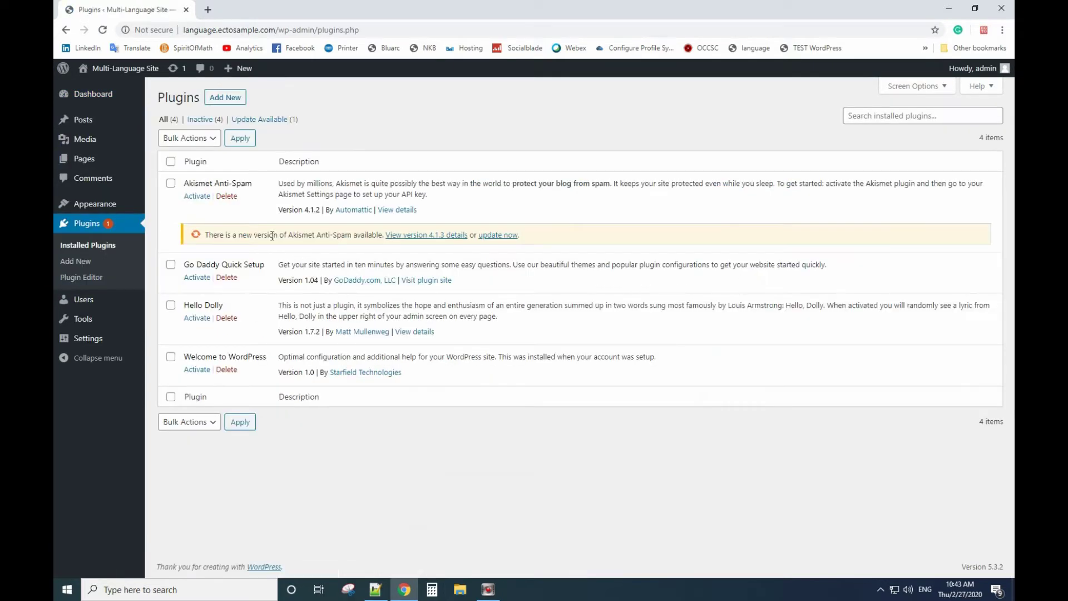
{"action": "left_click", "coordinate": [225, 98]}
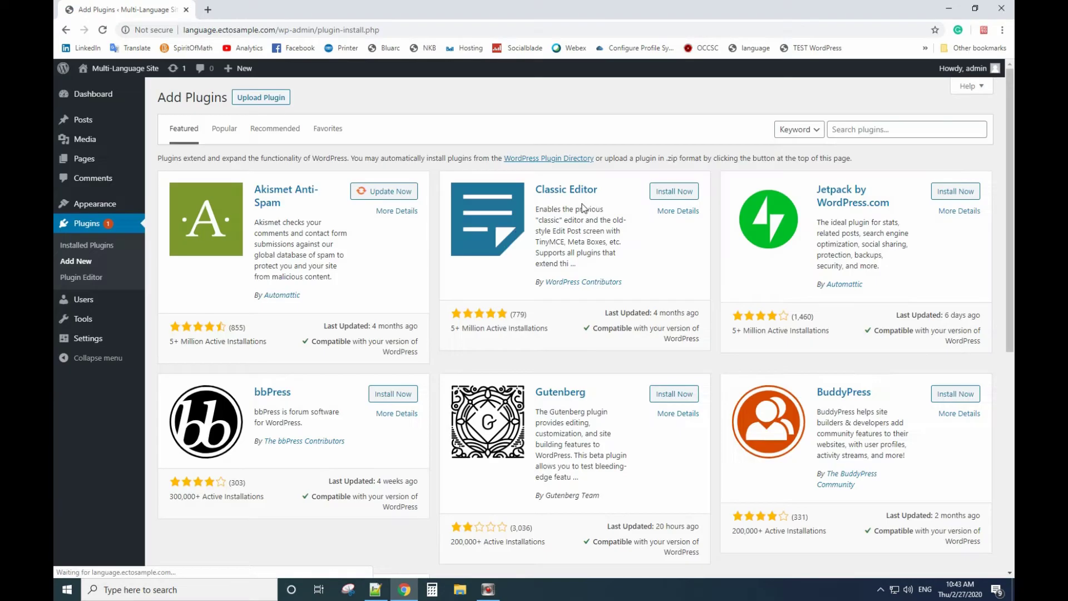
{"action": "left_click", "coordinate": [868, 129]}
{"action": "type", "text": "polylang"}
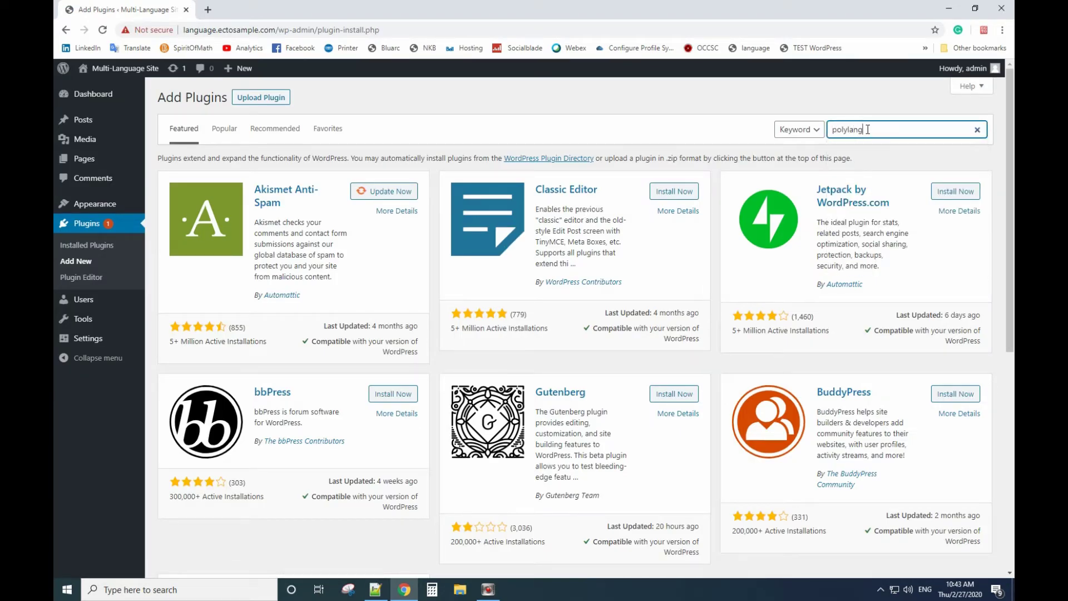
{"action": "left_click", "coordinate": [861, 157]}
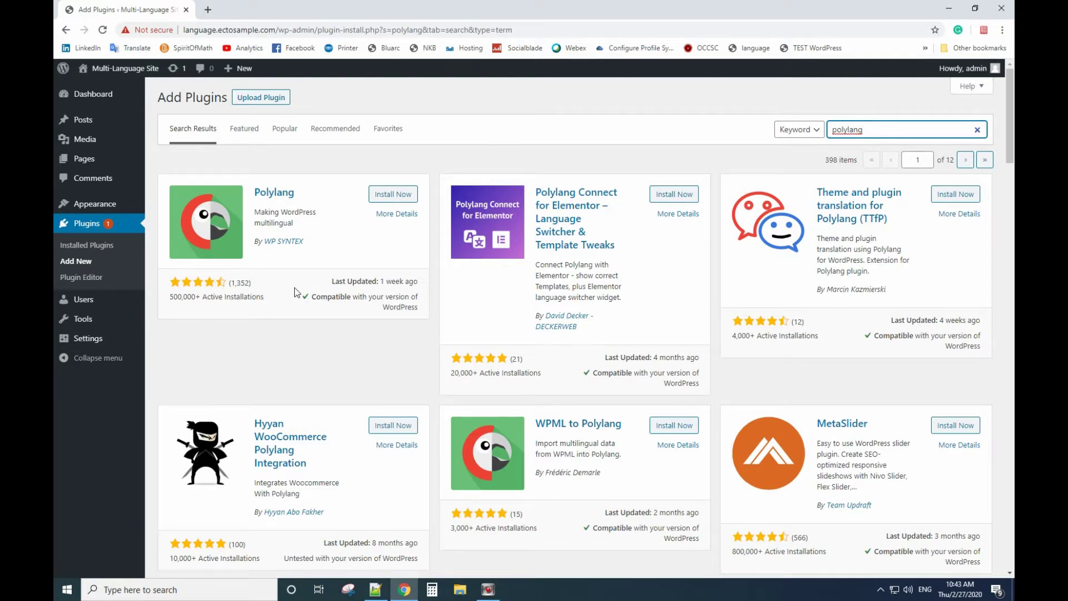
{"action": "left_click", "coordinate": [384, 196]}
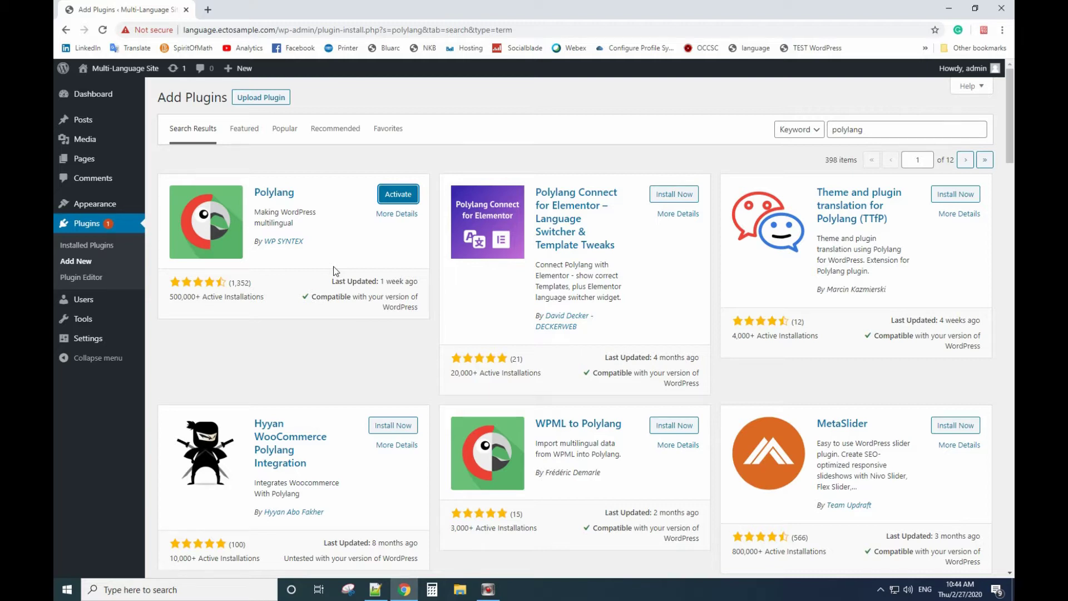
{"action": "left_click", "coordinate": [380, 202]}
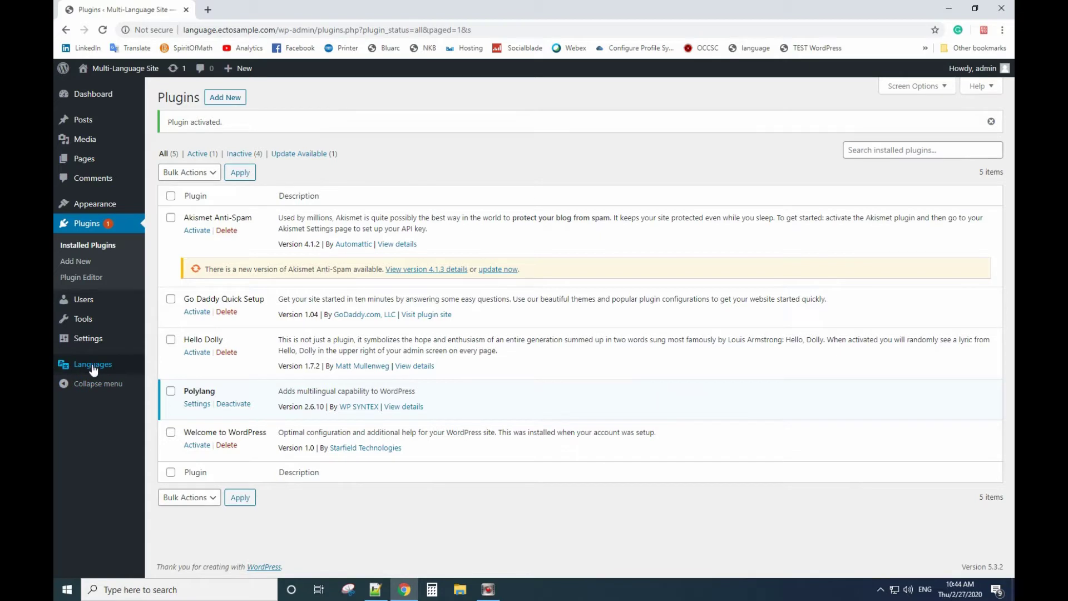
- Add English - en_US as a site language in Polylang, with its preset name, code, flag and order
{"action": "mouse_move", "coordinate": [102, 372]}
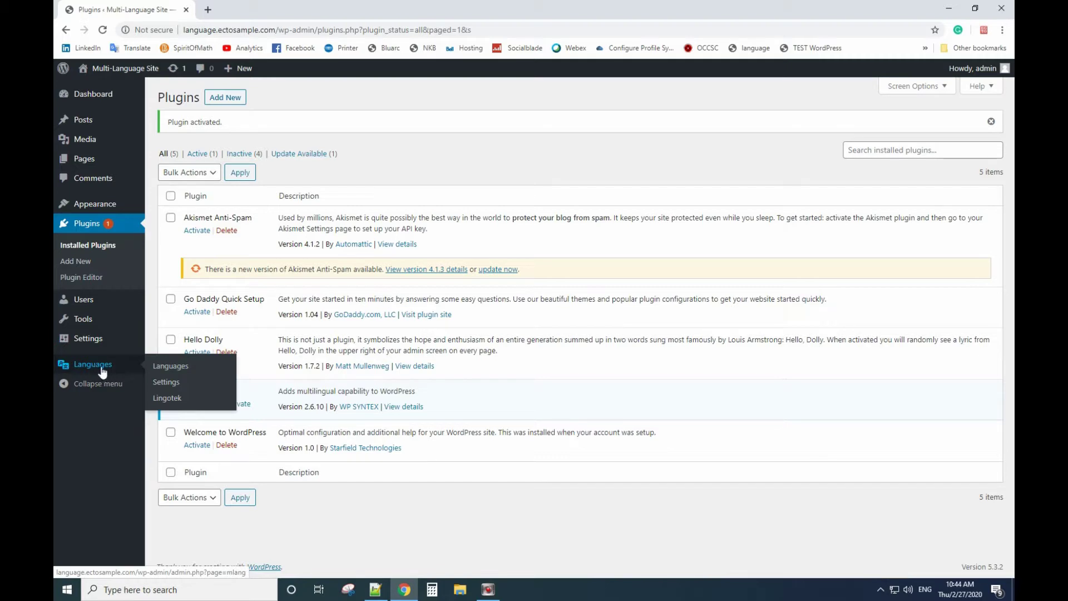
{"action": "left_click", "coordinate": [172, 371]}
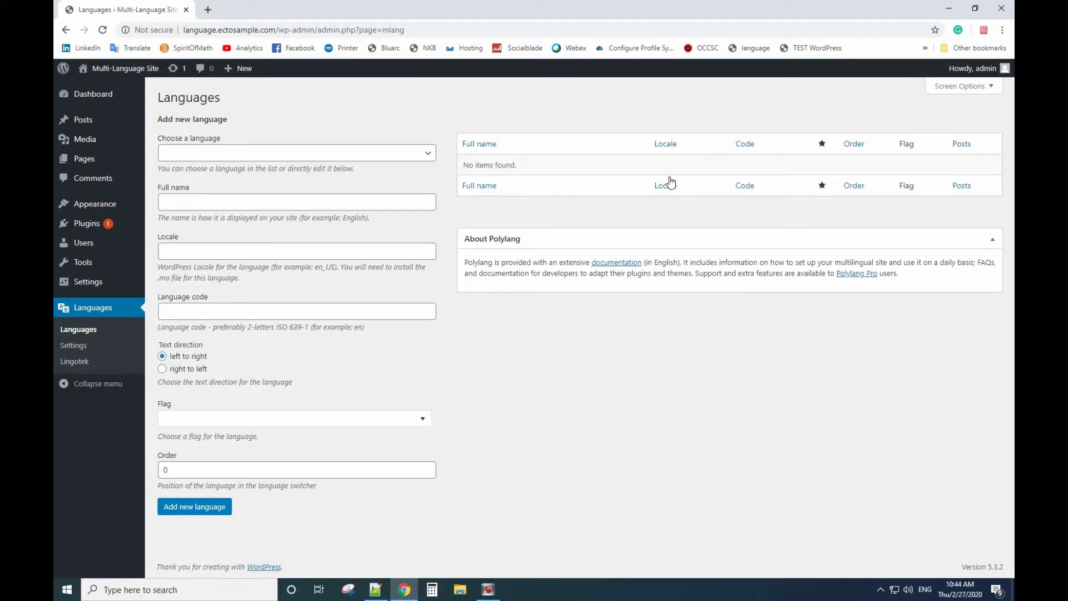
{"action": "left_click", "coordinate": [226, 153]}
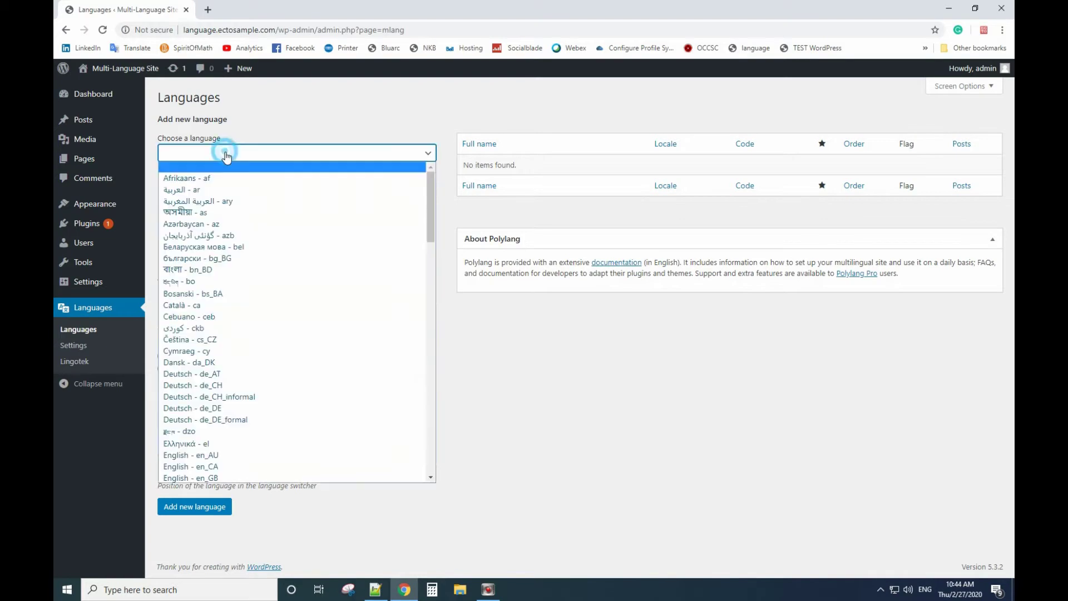
{"action": "scroll", "coordinate": [341, 406], "scroll_direction": "down", "scroll_amount": 4}
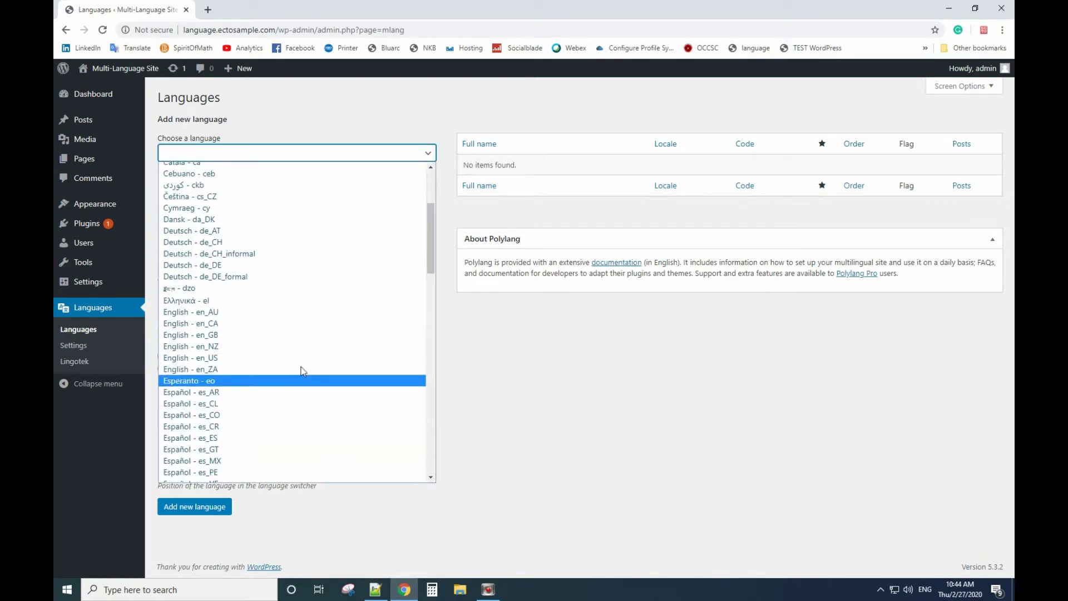
{"action": "left_click", "coordinate": [235, 358]}
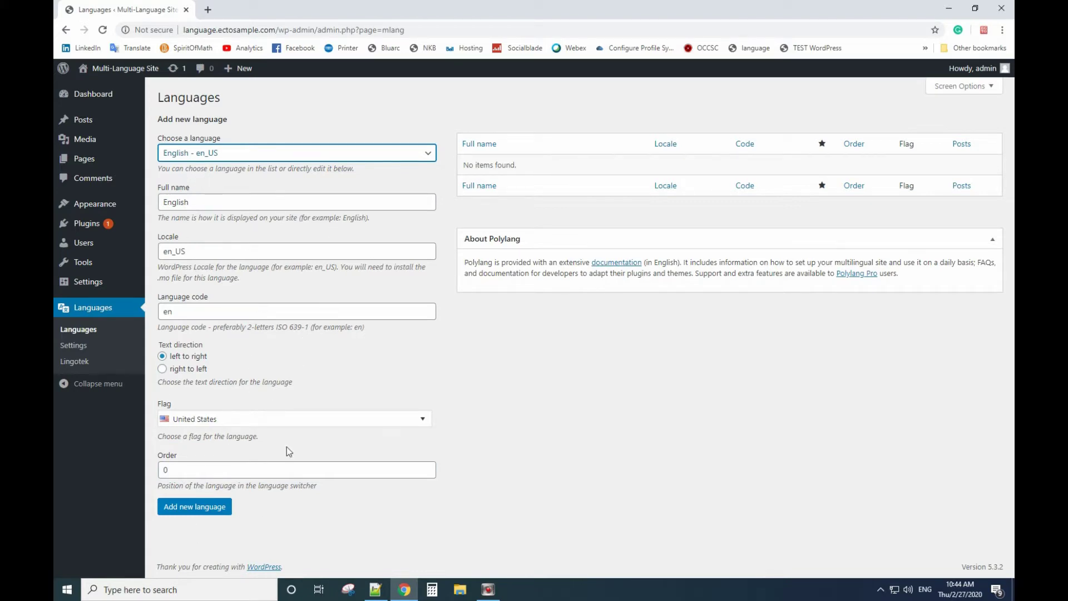
{"action": "left_click", "coordinate": [192, 507]}
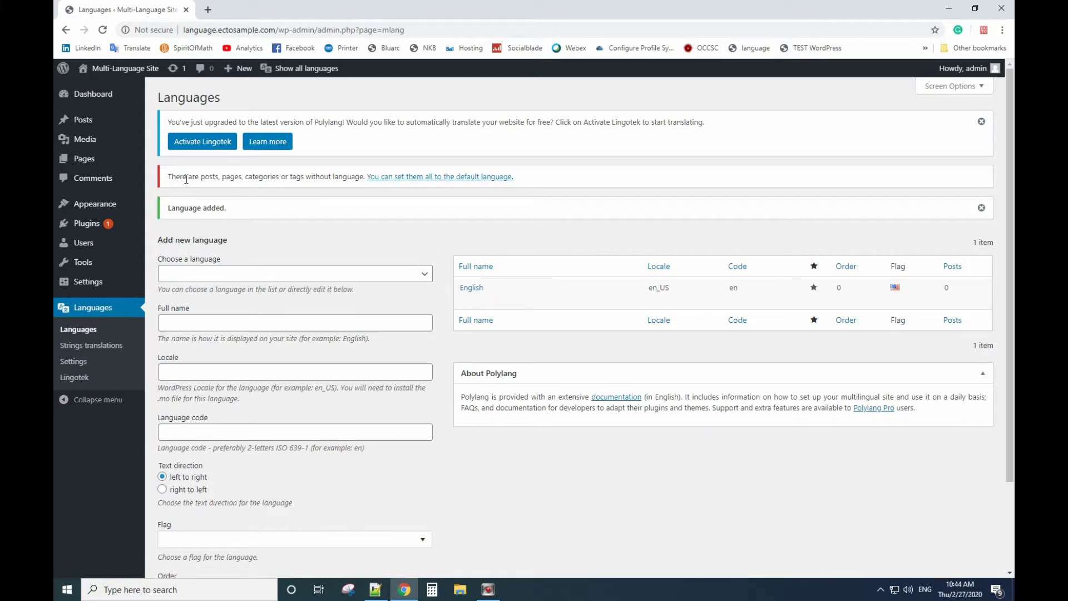
- Assign the default language to all posts, pages, categories and tags without a language, and check the language marks in the page list
{"action": "left_click_drag", "start_coordinate": [186, 176], "coordinate": [254, 176]}
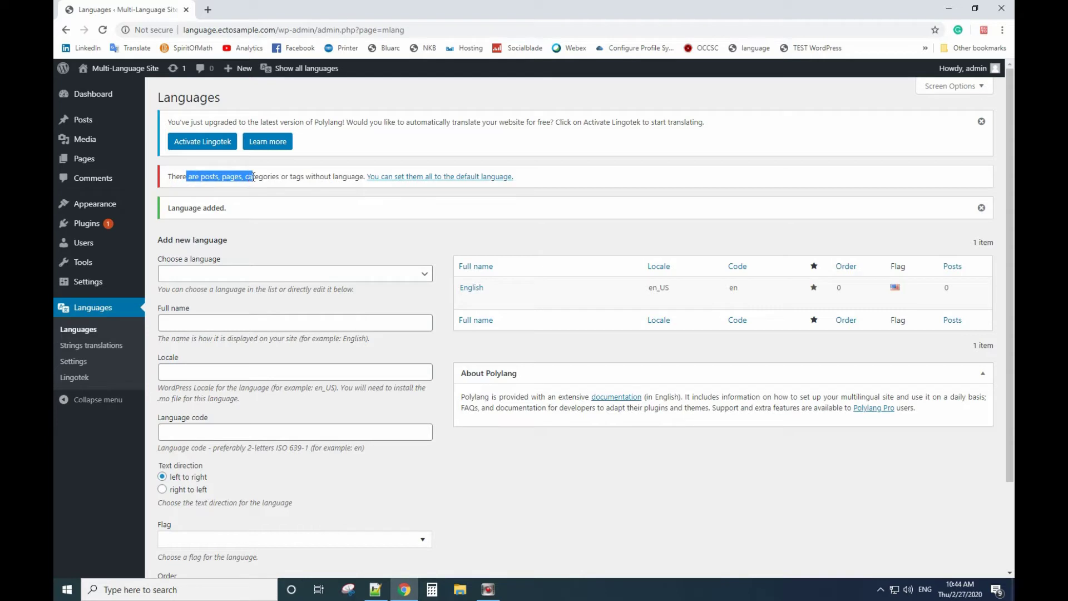
{"action": "double_click", "coordinate": [329, 177]}
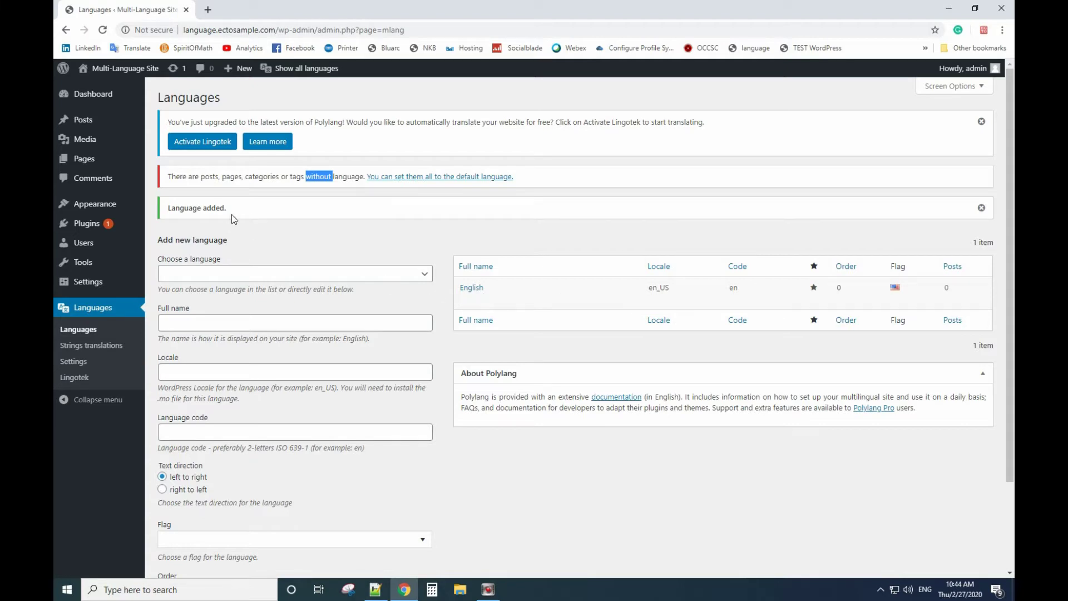
{"action": "left_click", "coordinate": [84, 160]}
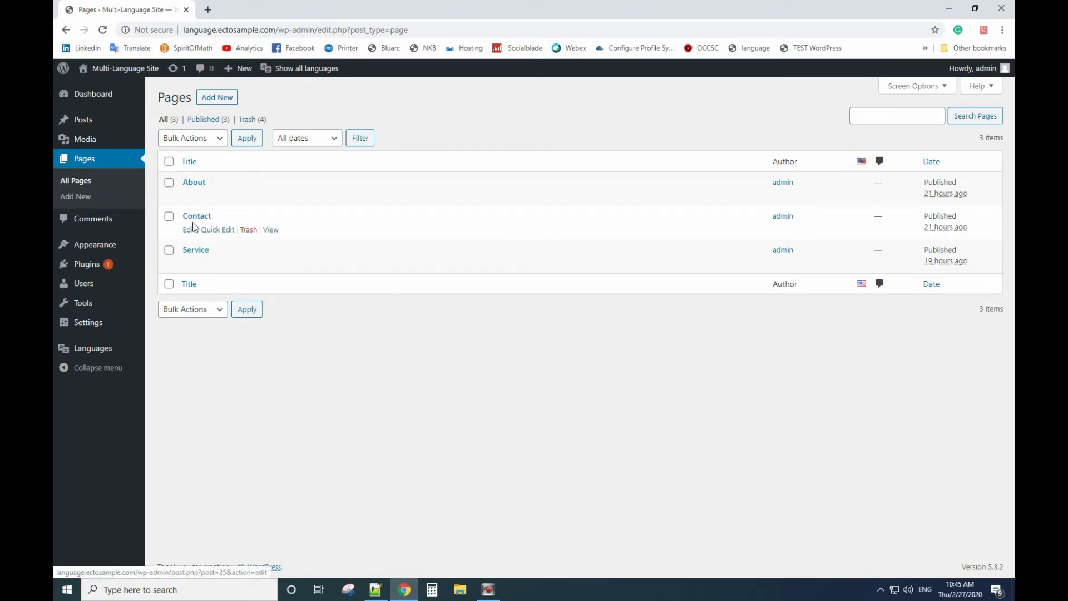
{"action": "left_click", "coordinate": [93, 349]}
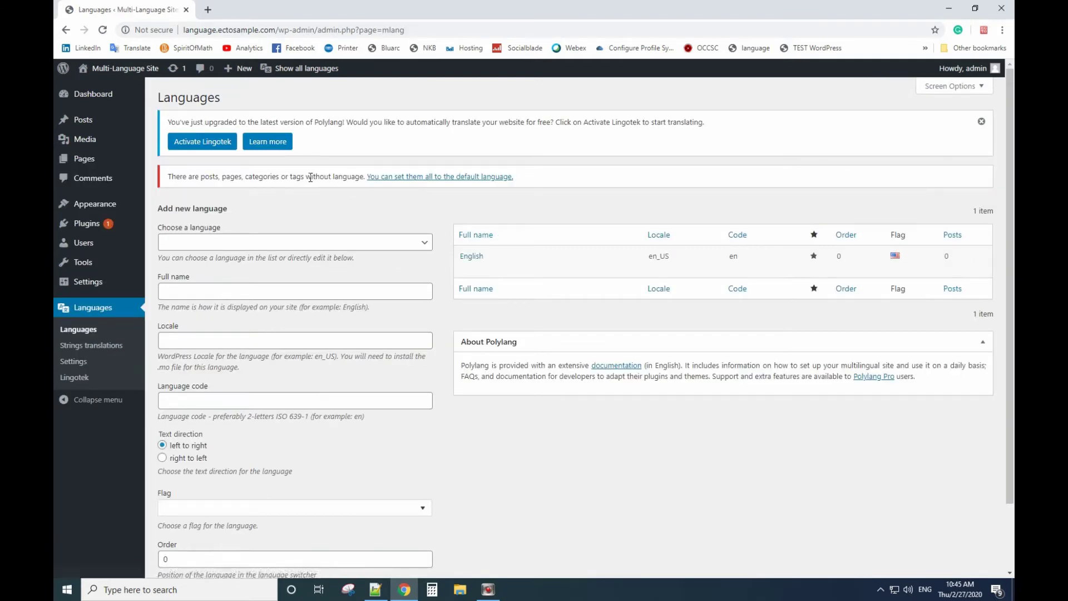
{"action": "left_click", "coordinate": [422, 182]}
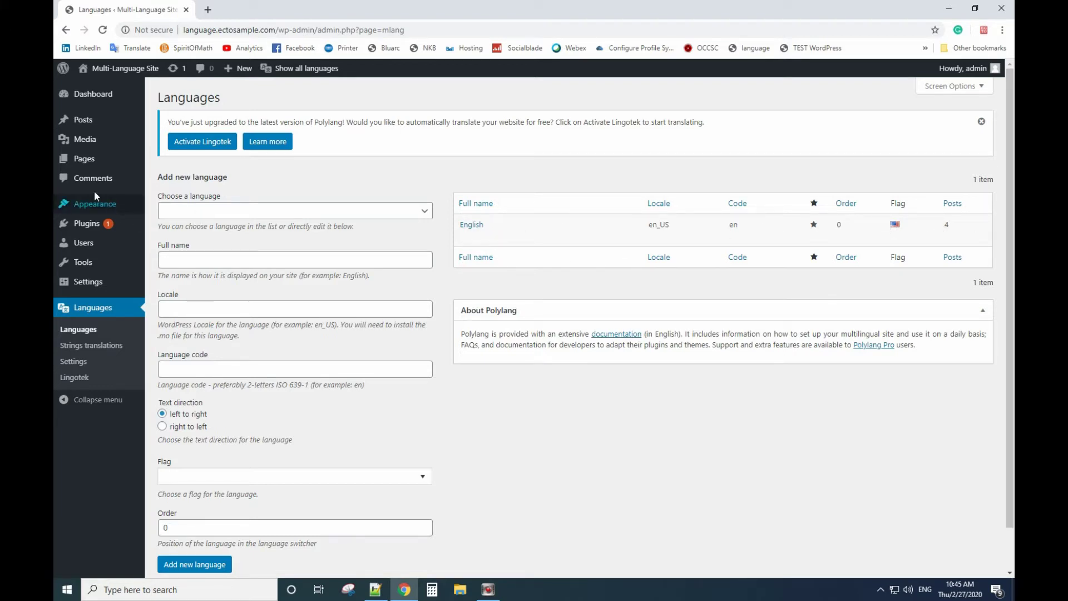
{"action": "left_click", "coordinate": [83, 163]}
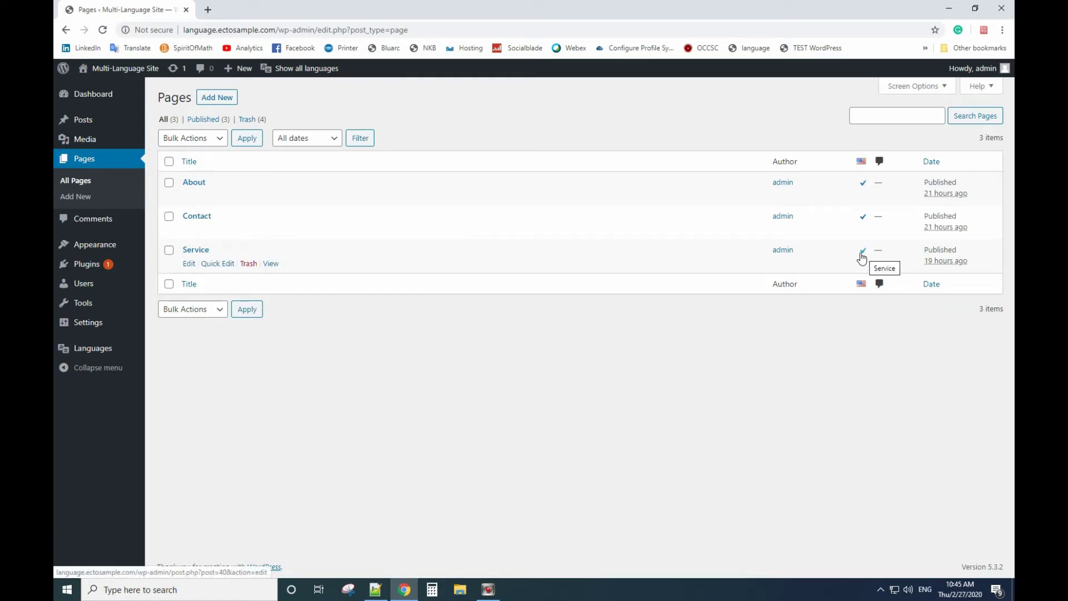
- Add 中文 (台灣) - zh_TW as a second site language, with its preset name, code, flag and order
{"action": "left_click", "coordinate": [90, 348]}
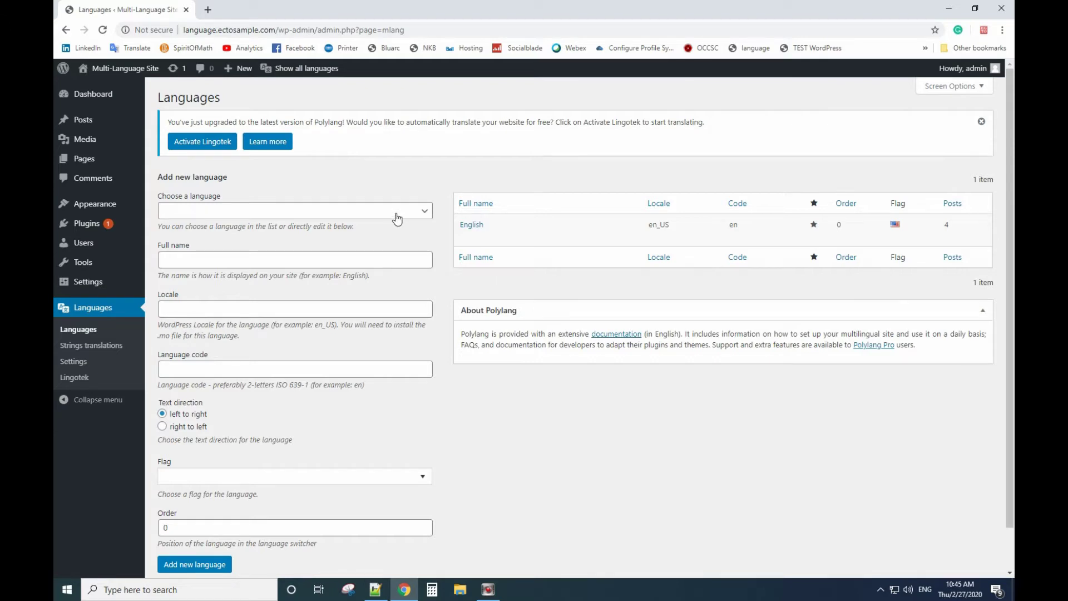
{"action": "left_click", "coordinate": [397, 215]}
{"action": "scroll", "coordinate": [389, 432], "scroll_direction": "down", "scroll_amount": 10}
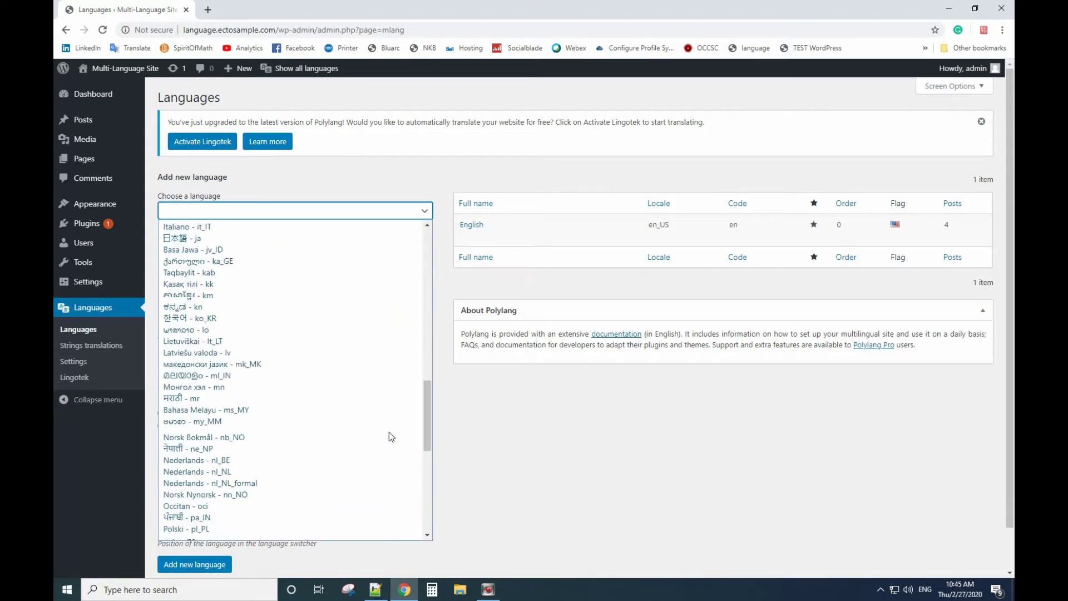
{"action": "scroll", "coordinate": [389, 433], "scroll_direction": "down", "scroll_amount": 5}
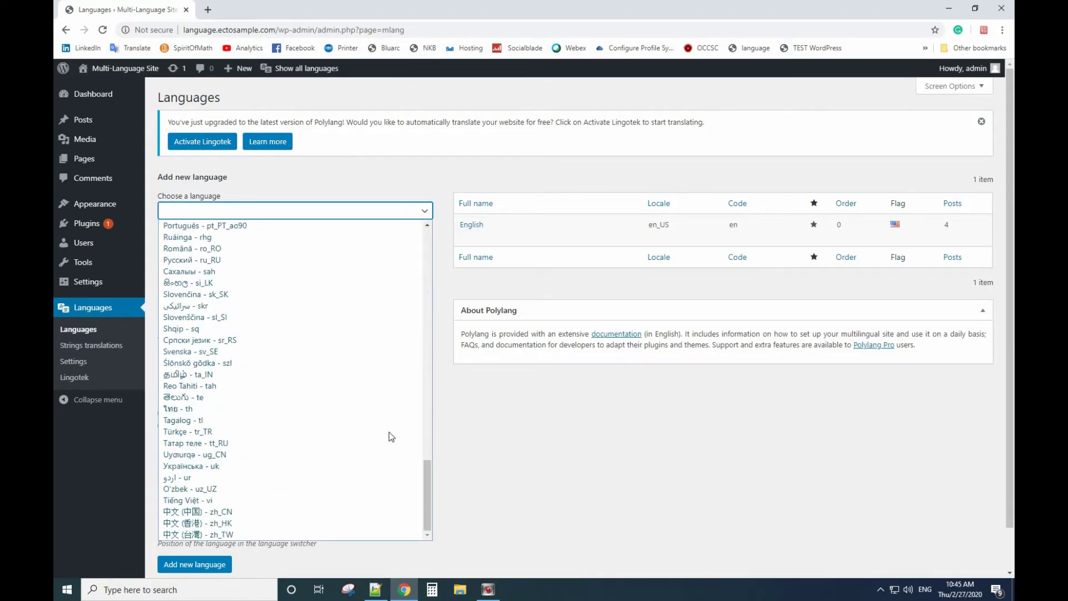
{"action": "left_click", "coordinate": [197, 535]}
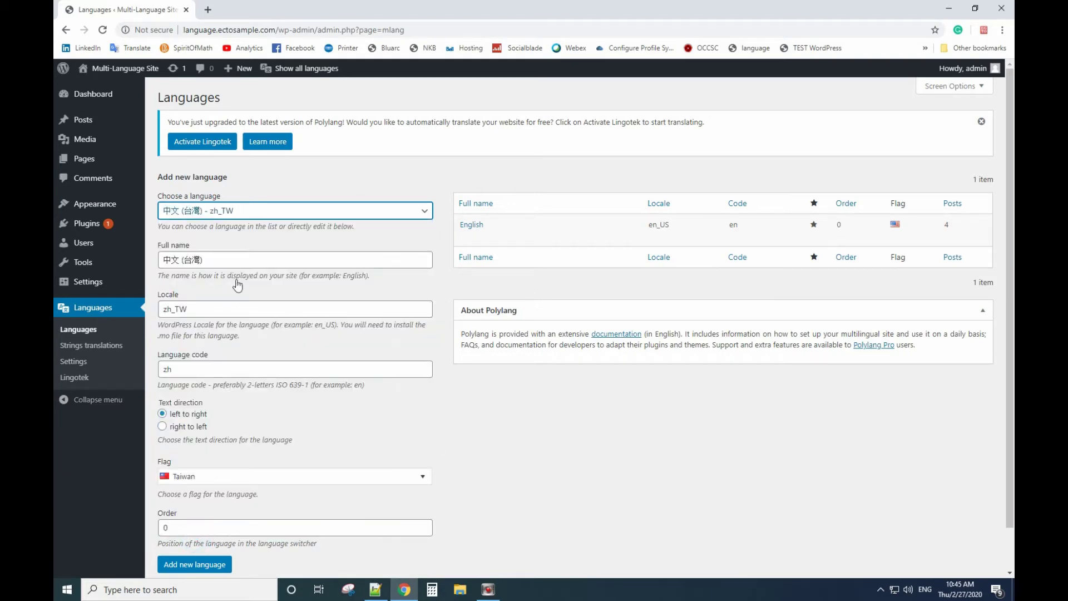
{"action": "scroll", "coordinate": [401, 488], "scroll_direction": "down", "scroll_amount": 2}
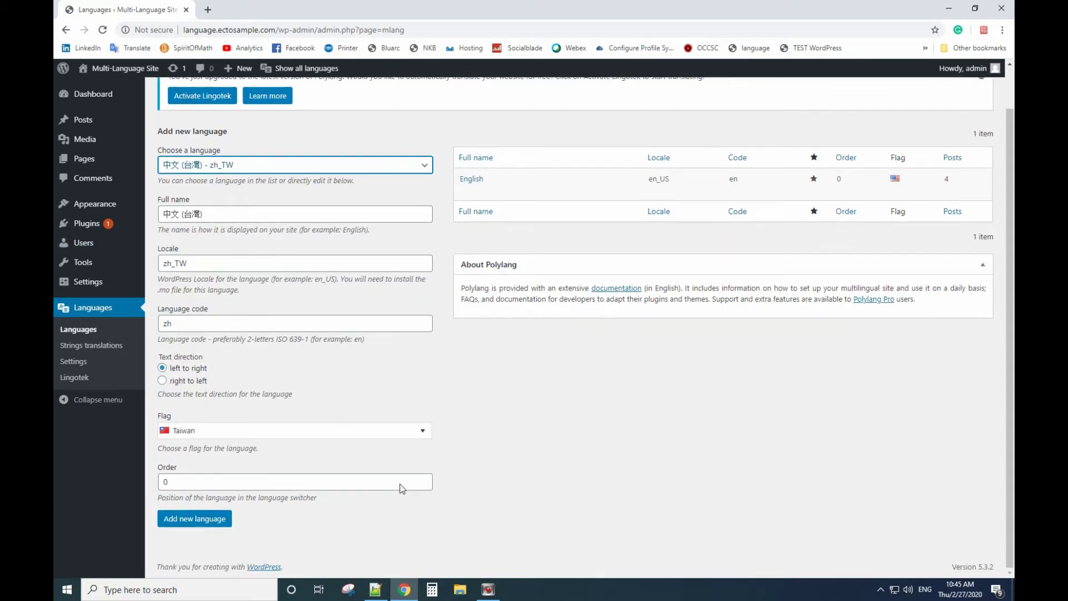
{"action": "left_click", "coordinate": [206, 522]}
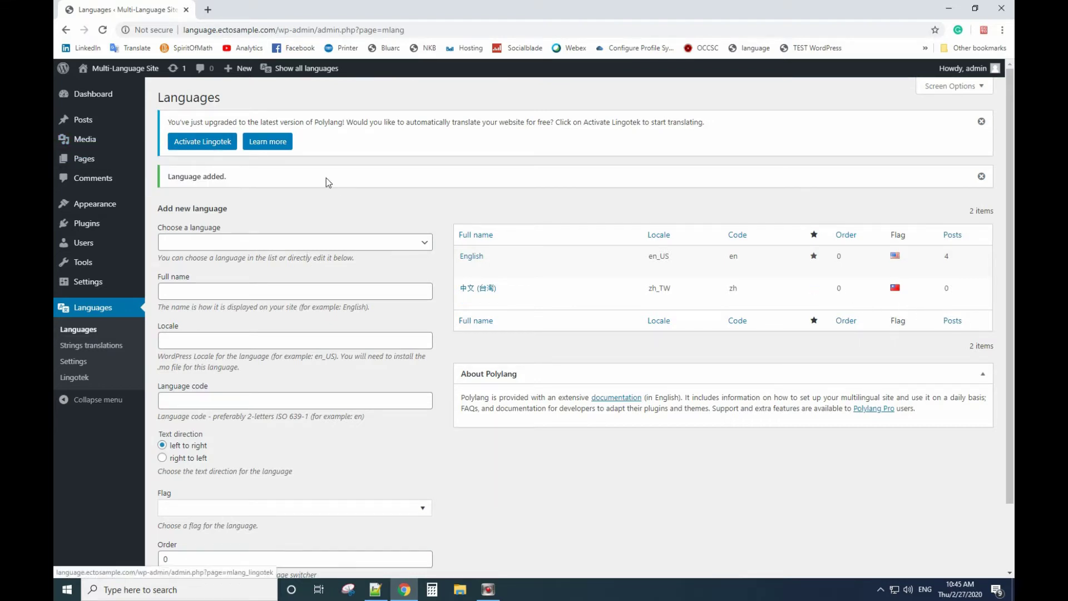
- Start the 中文 (台灣) translation of the About page with the title 联系 and an empty paragraph below it
{"action": "left_click", "coordinate": [78, 161]}
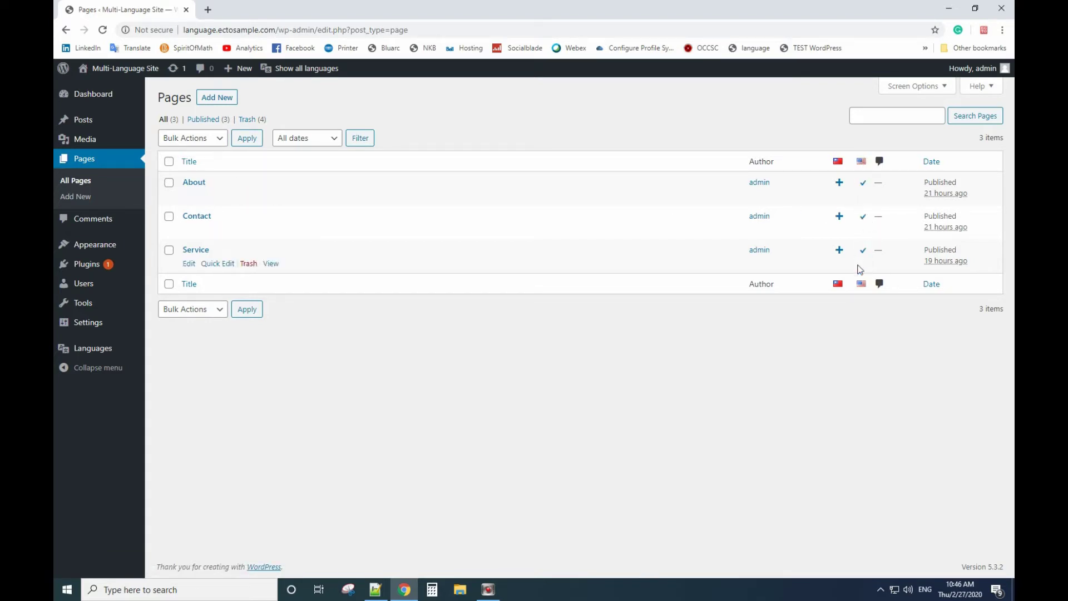
{"action": "left_click", "coordinate": [839, 184]}
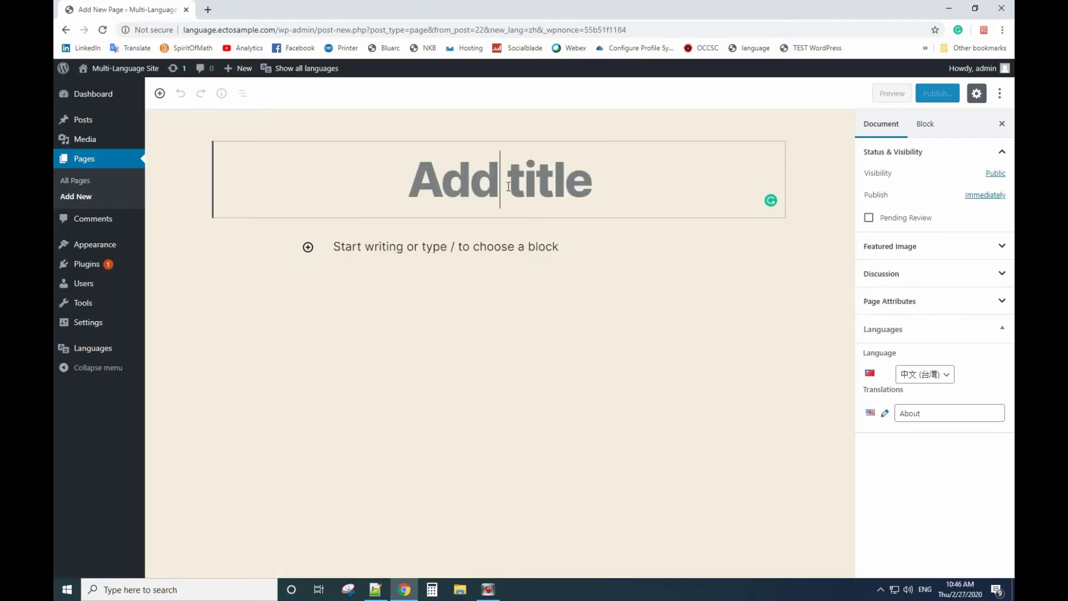
{"action": "key", "text": "super+space"}
{"action": "type", "text": "lianx"}
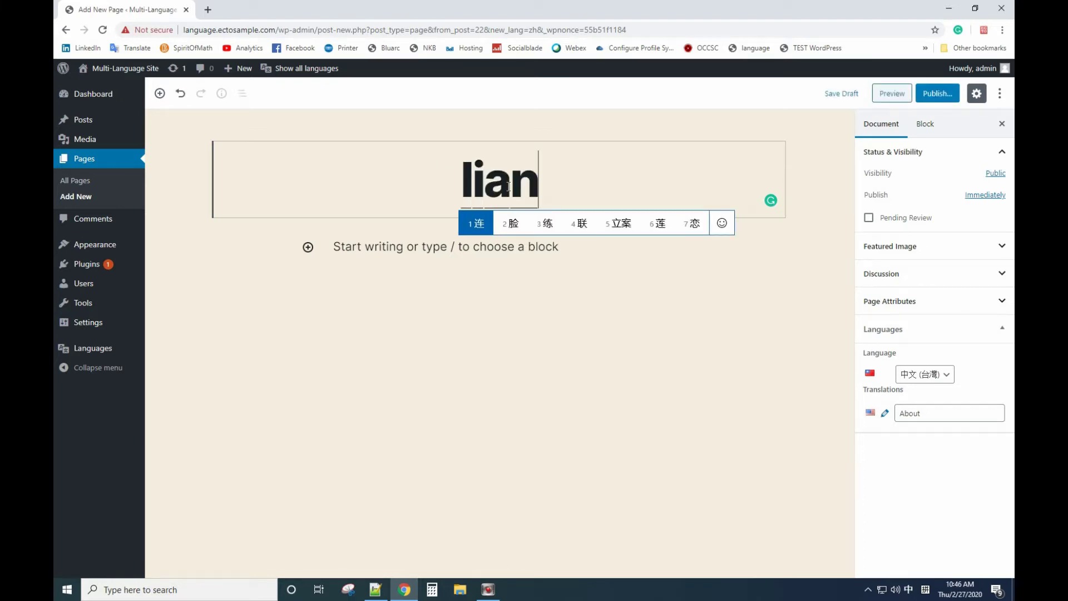
{"action": "key", "text": "space"}
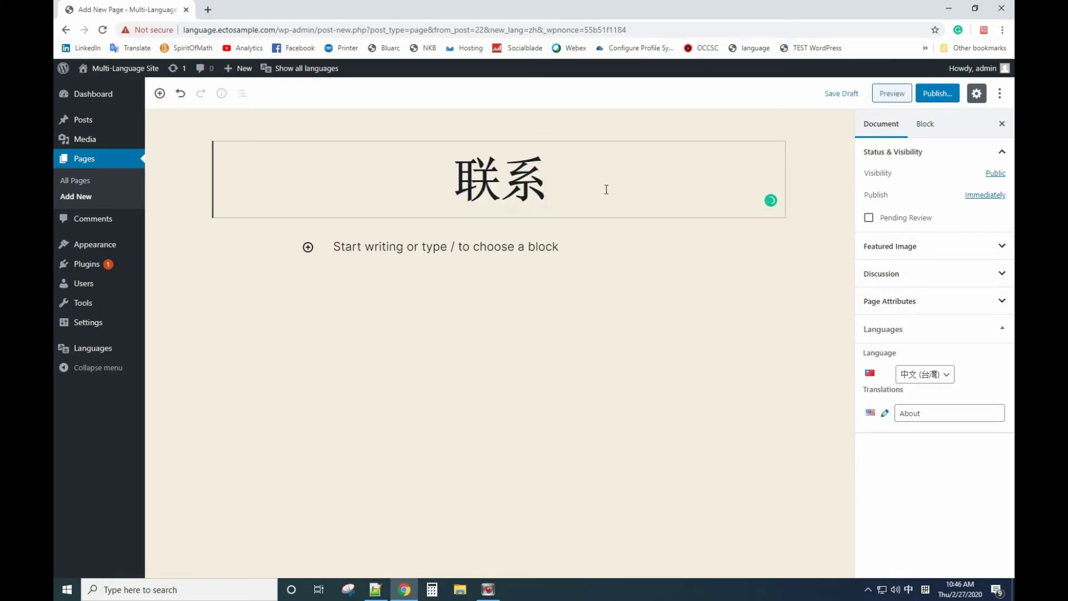
{"action": "left_click", "coordinate": [465, 247]}
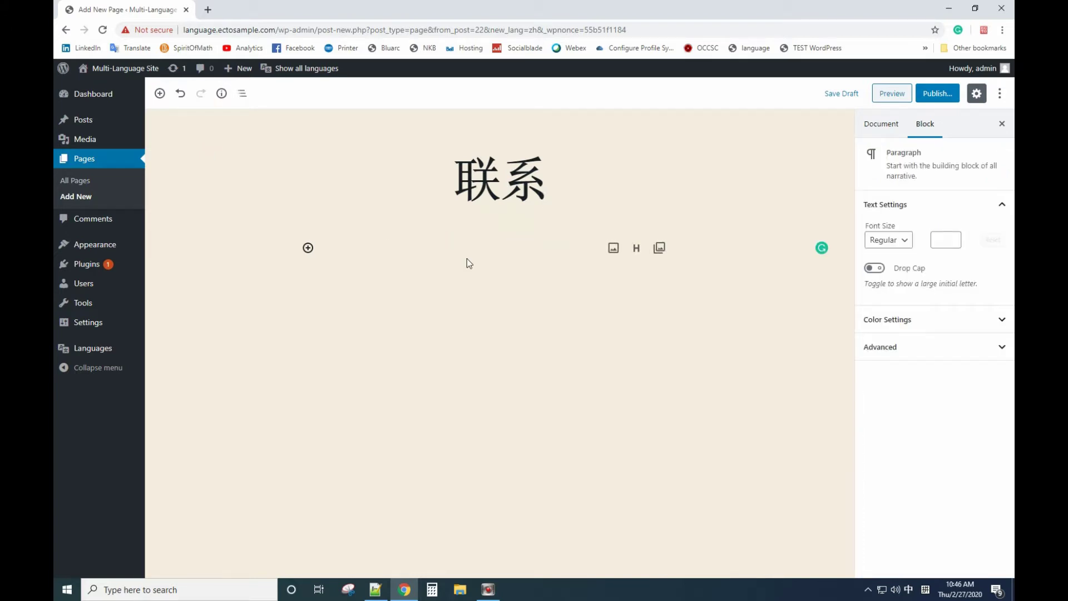
{"action": "type", "text": "thissi"}
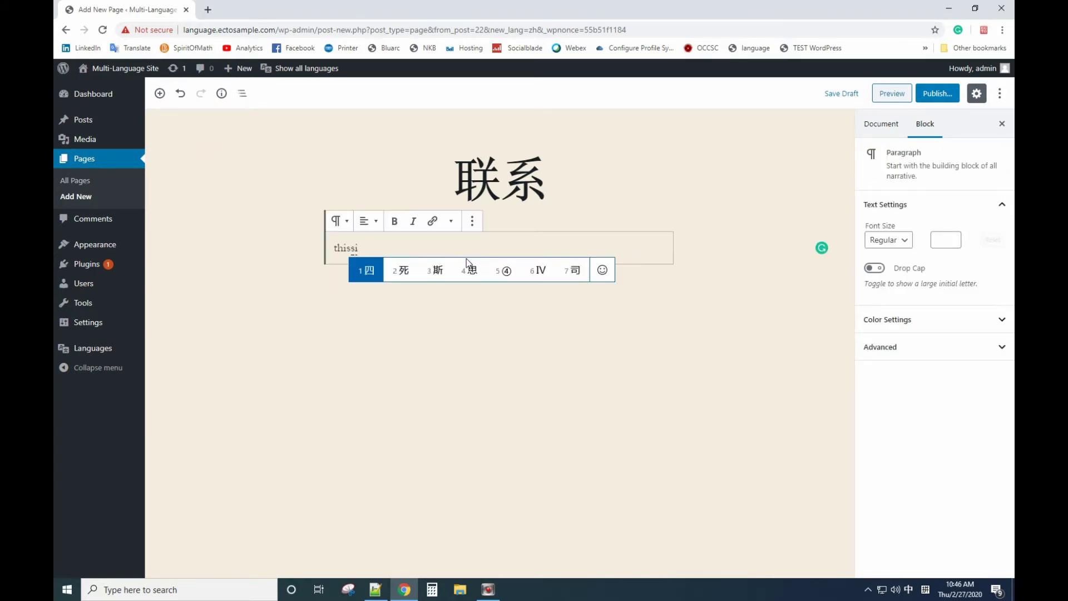
{"action": "key", "text": "space"}
{"action": "key", "text": "BackSpace"}
{"action": "type", "text": "、、"}
{"action": "key", "text": "BackSpace"}
{"action": "key", "text": "BackSpace"}
{"action": "key", "text": "BackSpace"}
{"action": "key", "text": "BackSpace"}
{"action": "key", "text": "BackSpace"}
{"action": "key", "text": "BackSpace"}
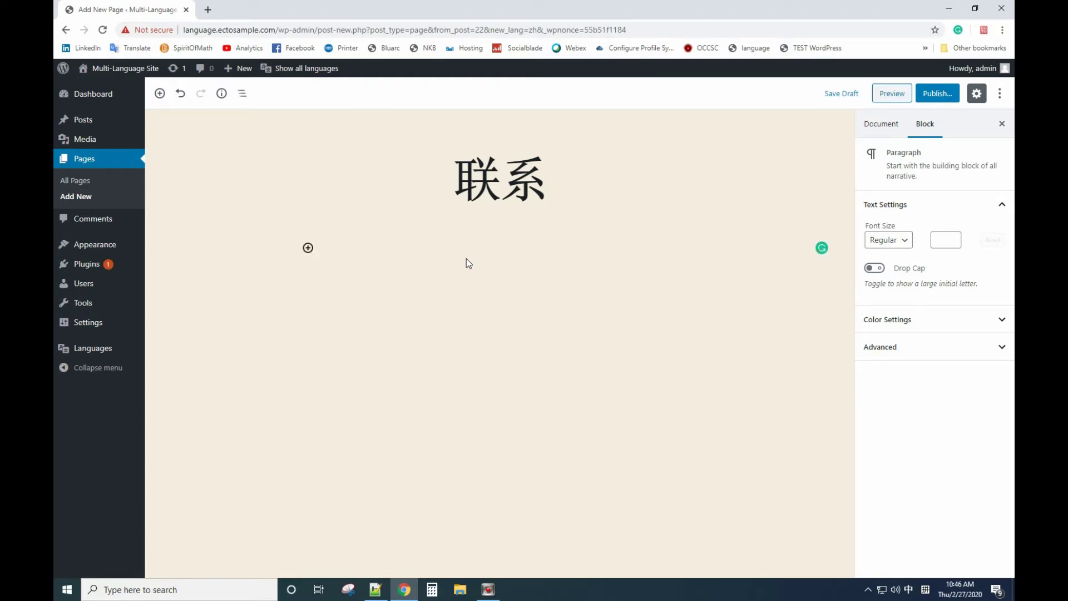
- Enter TW as the paragraph text of the 联系 page and publish the page
{"action": "type", "text": "TW"}
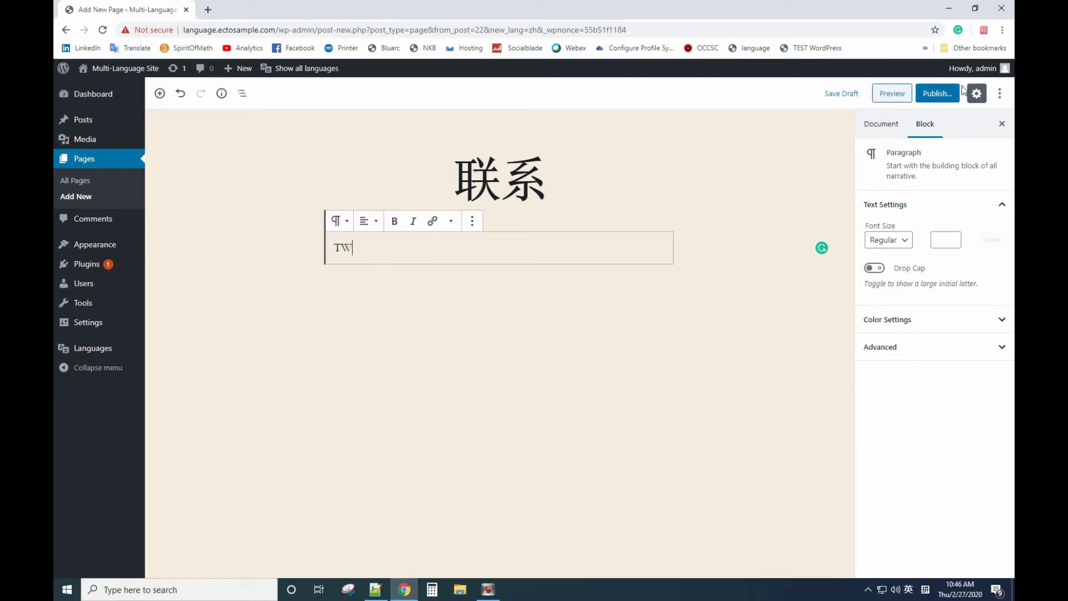
{"action": "left_click", "coordinate": [933, 98]}
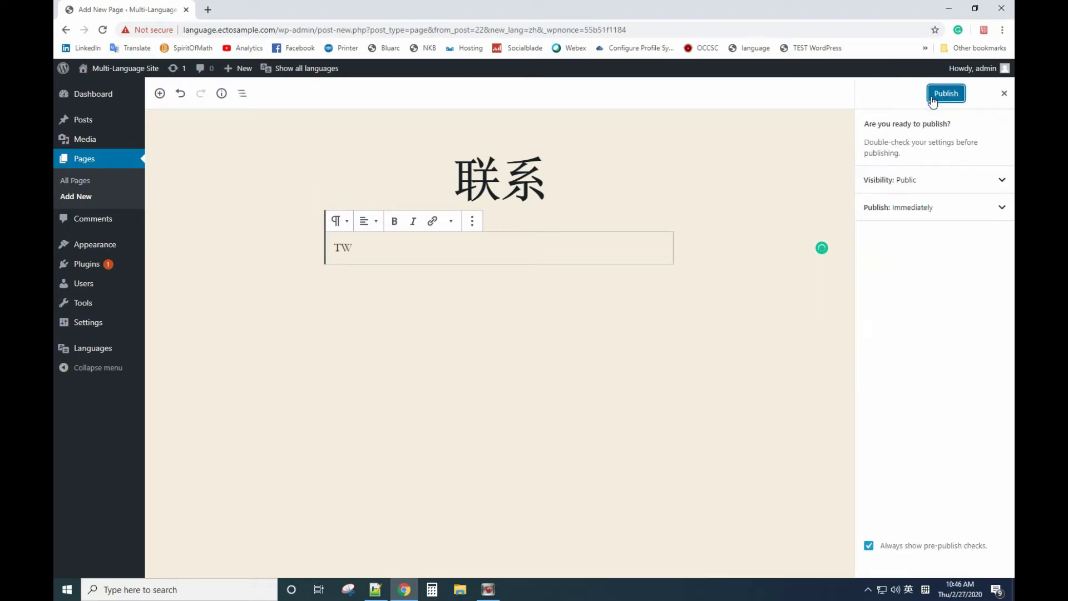
{"action": "left_click", "coordinate": [934, 99]}
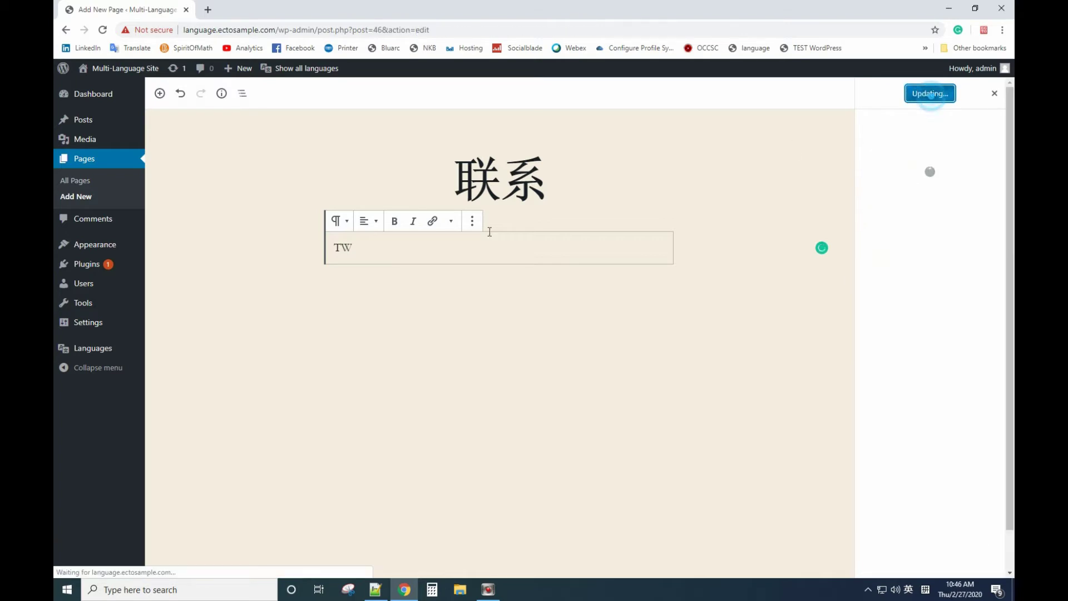
- Create and publish the 中文 (台灣) translation of the Contact page with the title 我们 and the text TW
{"action": "left_click", "coordinate": [85, 158]}
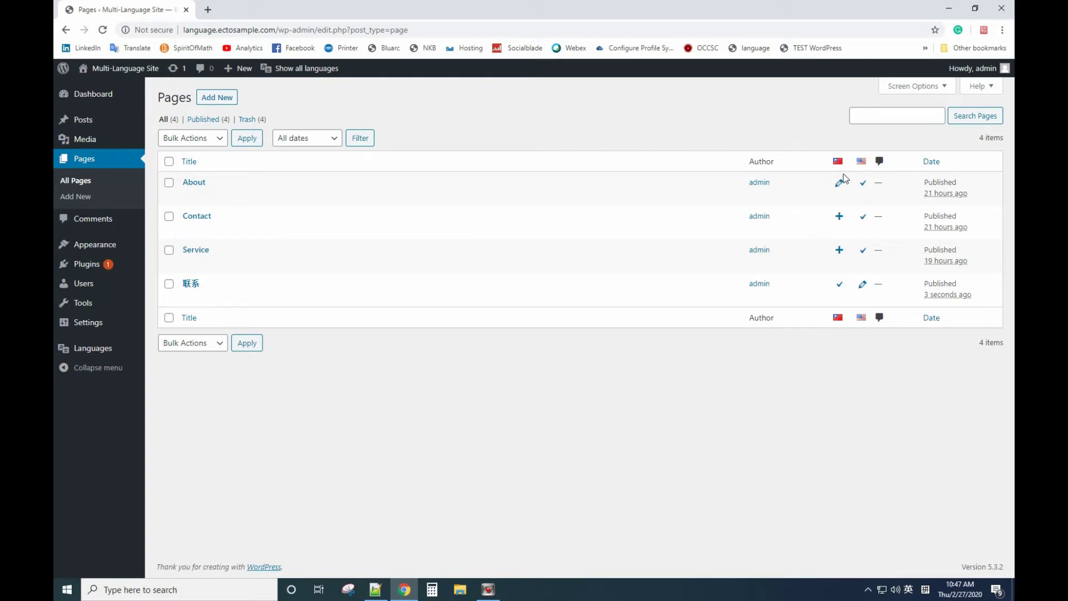
{"action": "left_click", "coordinate": [839, 216]}
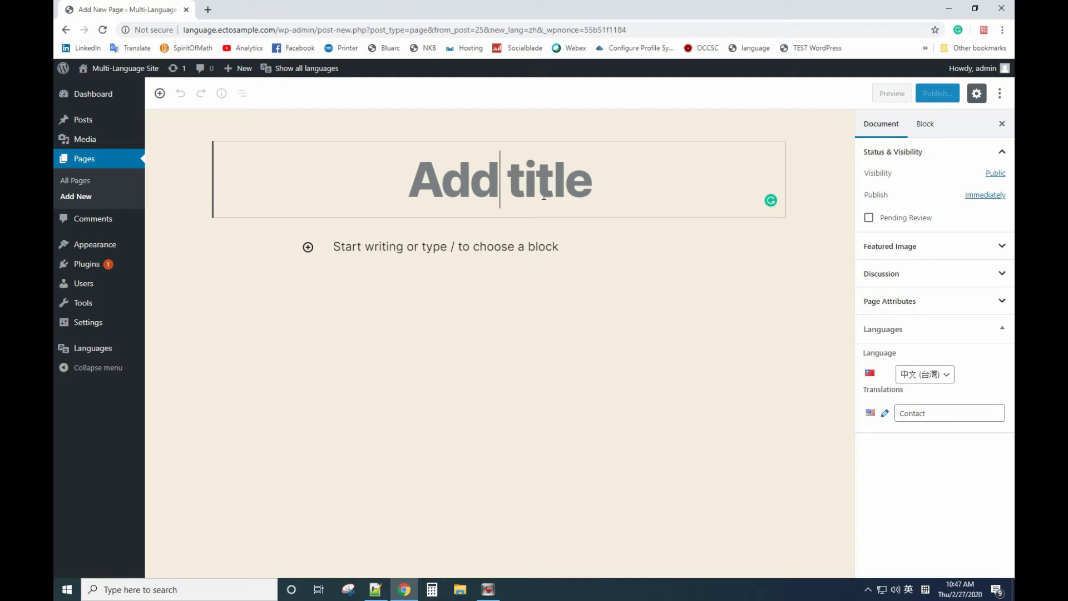
{"action": "type", "text": "wom"}
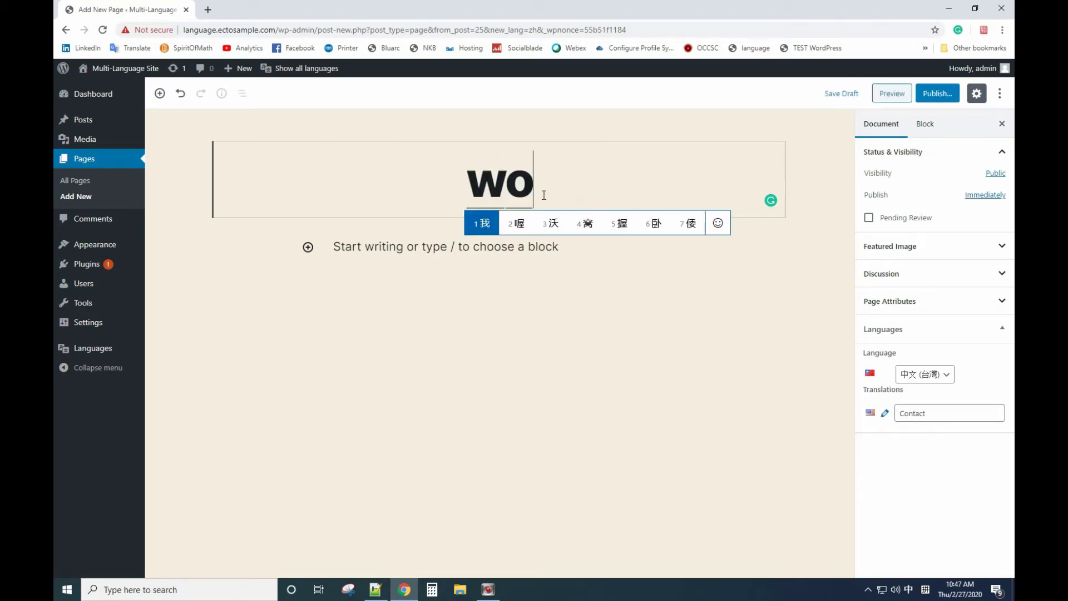
{"action": "key", "text": "space"}
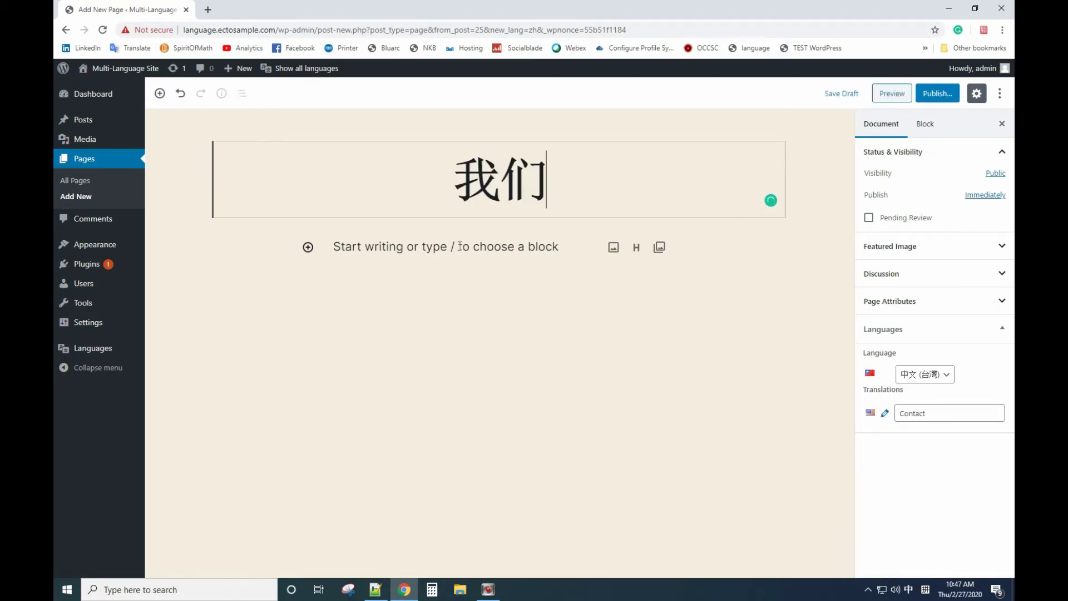
{"action": "left_click", "coordinate": [459, 246]}
{"action": "type", "text": "tw"}
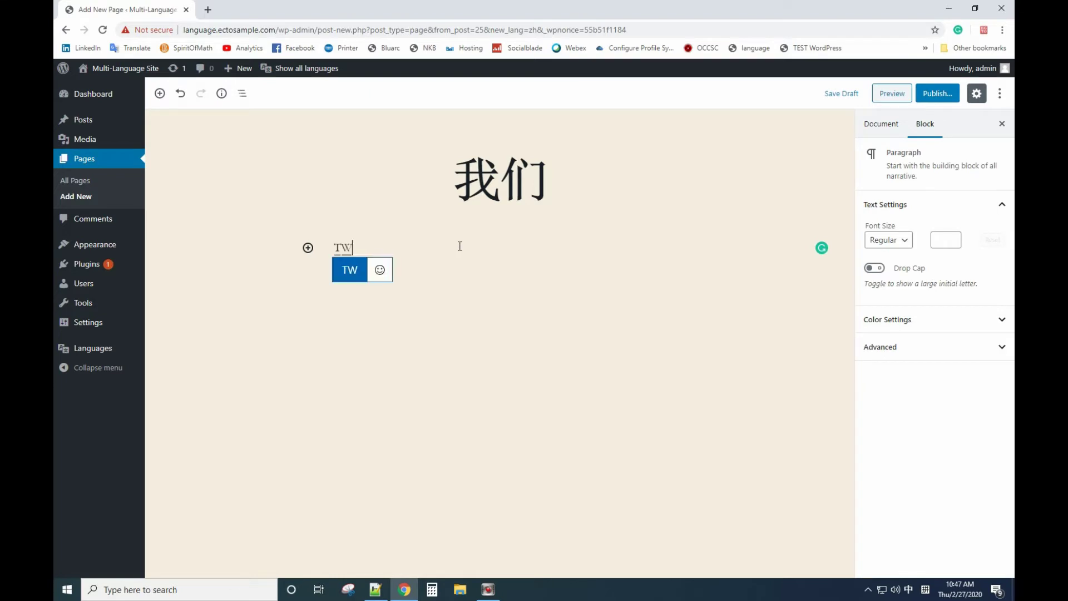
{"action": "left_click", "coordinate": [473, 256]}
{"action": "left_click", "coordinate": [939, 93]}
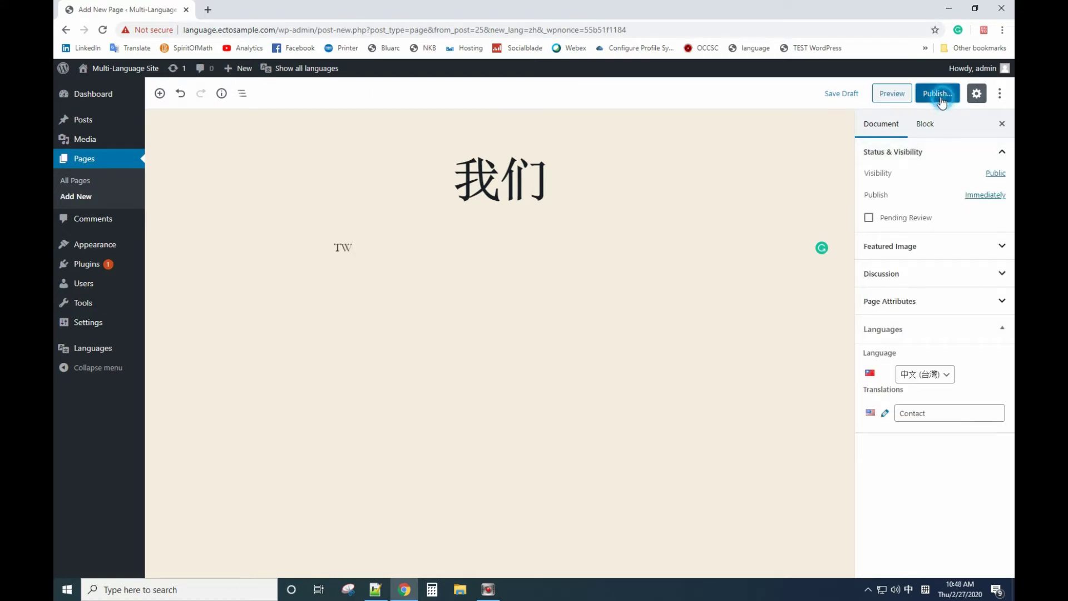
{"action": "left_click", "coordinate": [945, 97]}
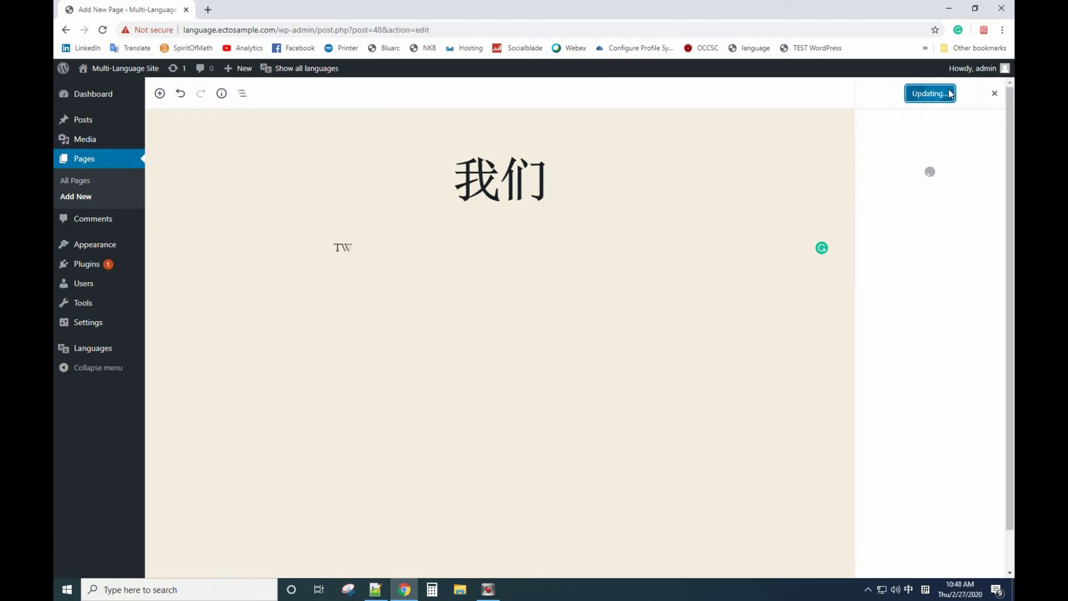
- Check the language marks in the page list, and examine the live site's navigation in a new browser tab after reloading it
{"action": "left_click", "coordinate": [84, 159]}
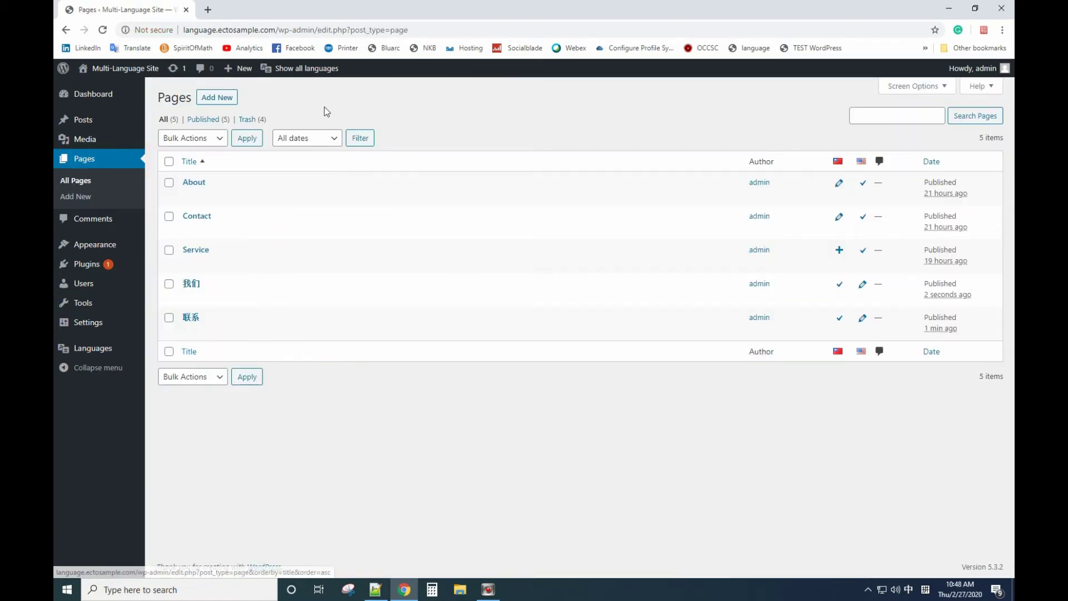
{"action": "mouse_move", "coordinate": [132, 80]}
{"action": "right_click", "coordinate": [95, 88]}
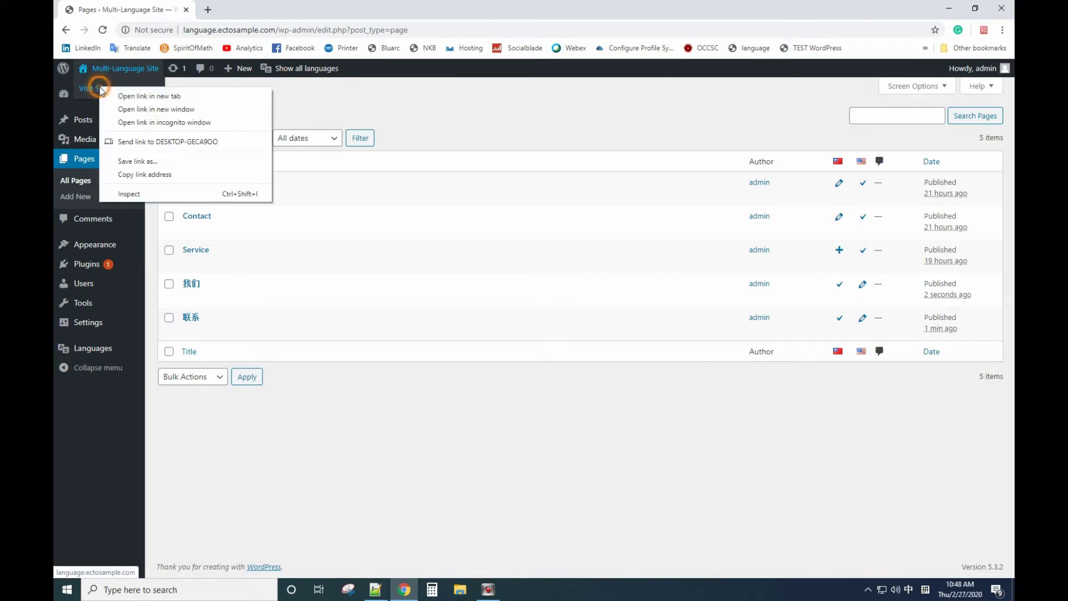
{"action": "left_click", "coordinate": [107, 96]}
{"action": "left_click", "coordinate": [247, 16]}
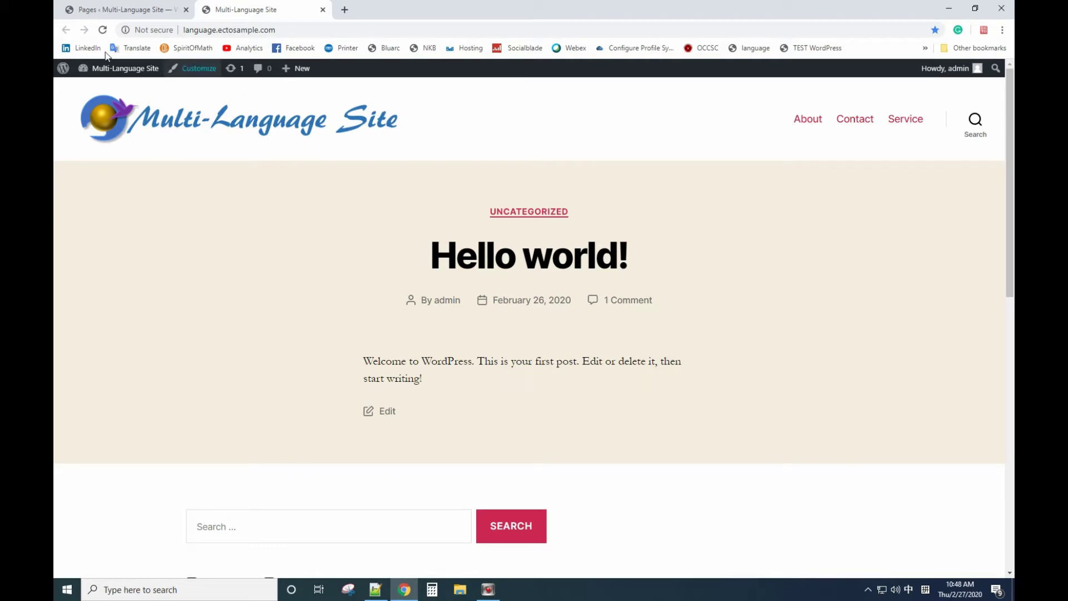
{"action": "left_click", "coordinate": [103, 30]}
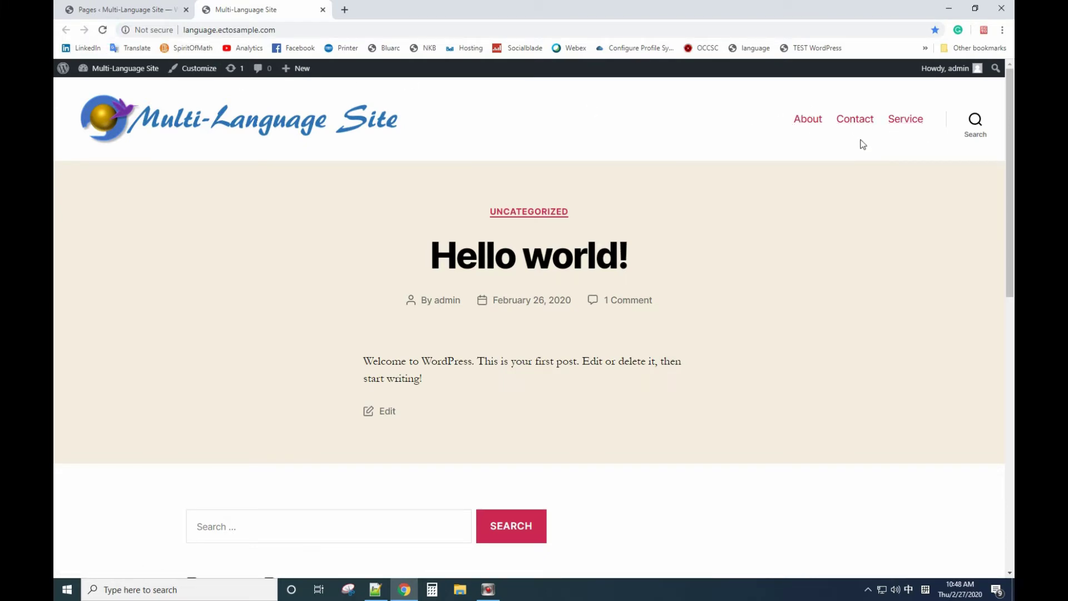
- Add the Languages switcher to MyMenu in the site's menu settings and save the menu
{"action": "left_click", "coordinate": [155, 9]}
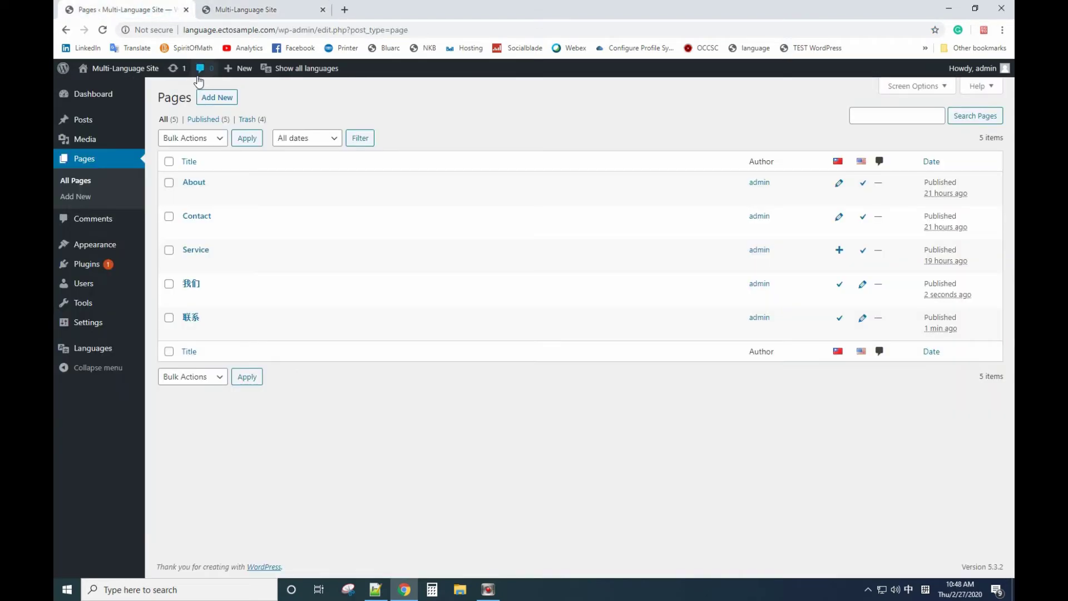
{"action": "mouse_move", "coordinate": [112, 248]}
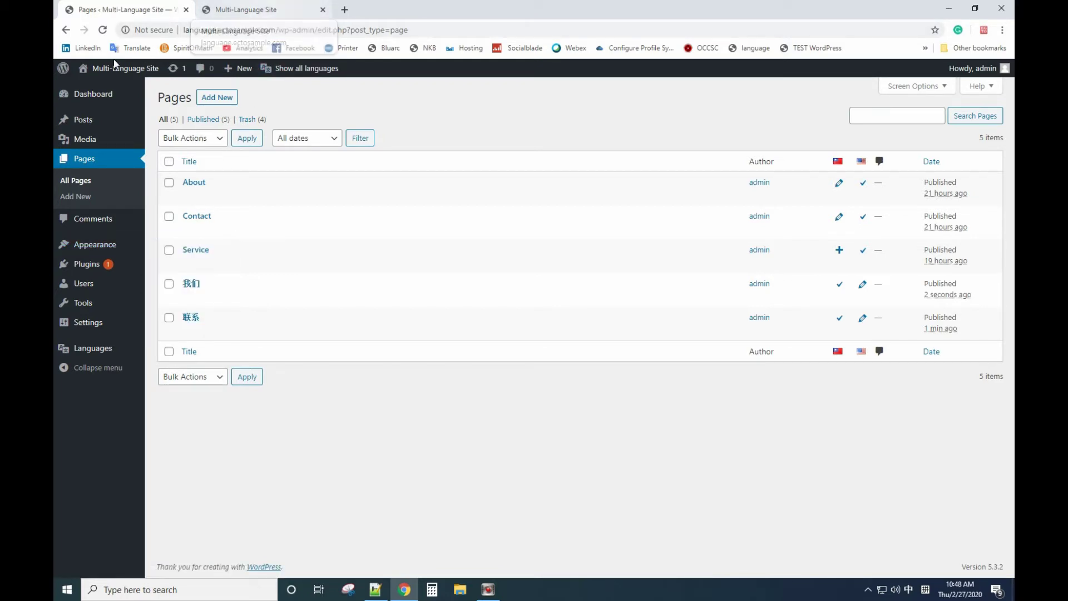
{"action": "mouse_move", "coordinate": [122, 272]}
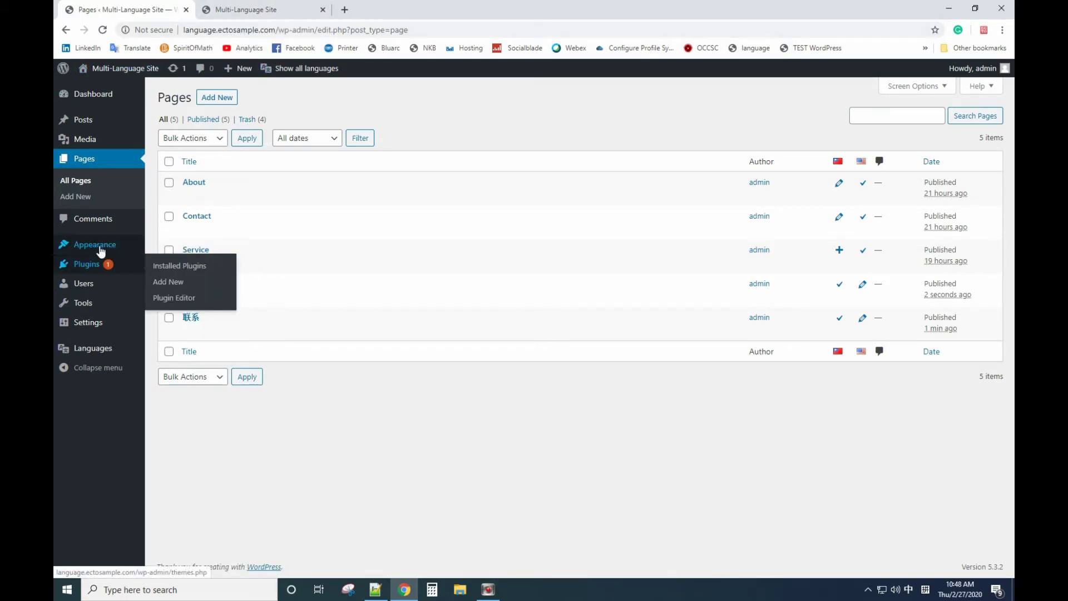
{"action": "mouse_move", "coordinate": [108, 245]}
{"action": "left_click", "coordinate": [163, 299]}
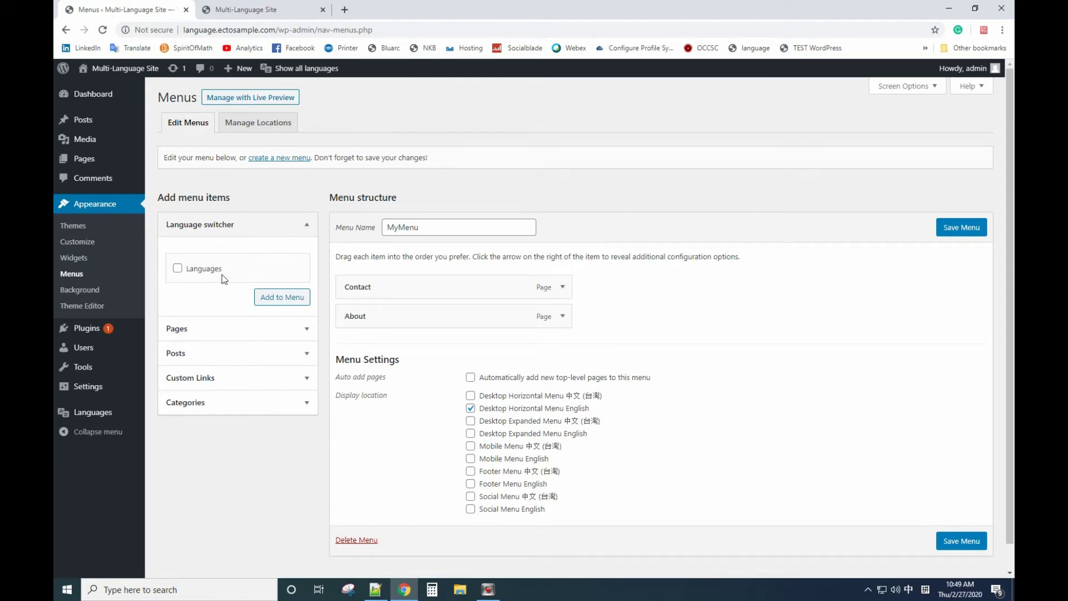
{"action": "left_click", "coordinate": [178, 270]}
{"action": "left_click", "coordinate": [283, 301]}
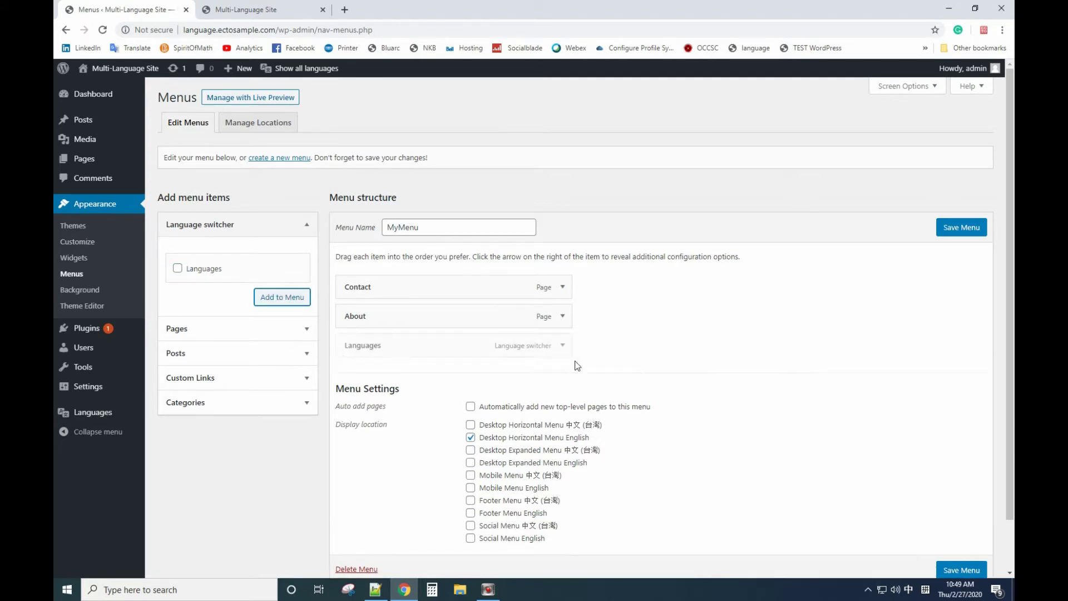
{"action": "left_click", "coordinate": [956, 232]}
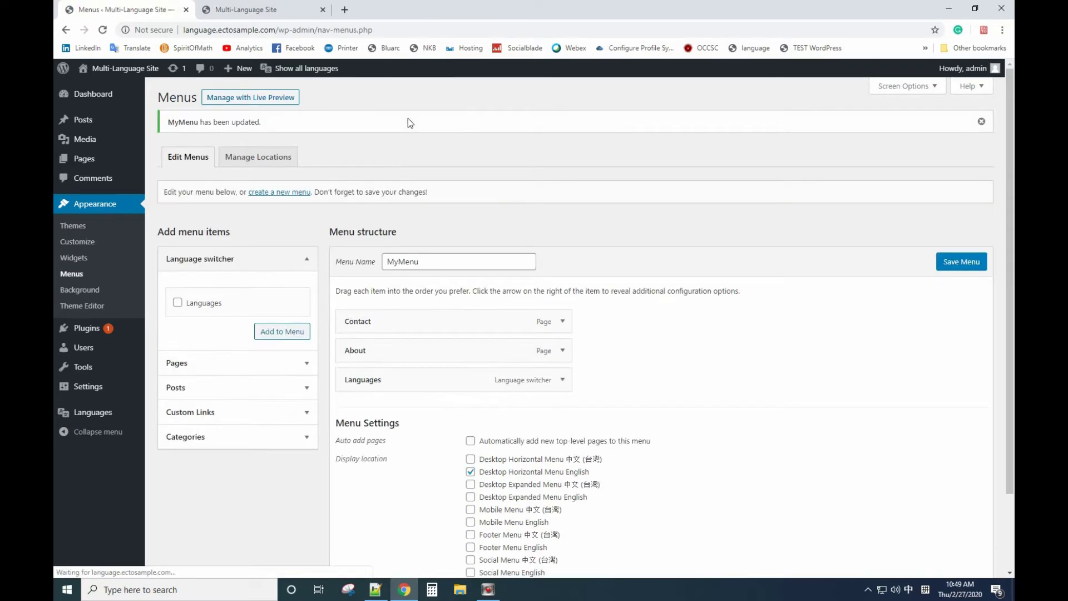
- Reload the live site and test the language switcher by viewing the About page in English and in 中文 (台灣)
{"action": "left_click", "coordinate": [263, 10]}
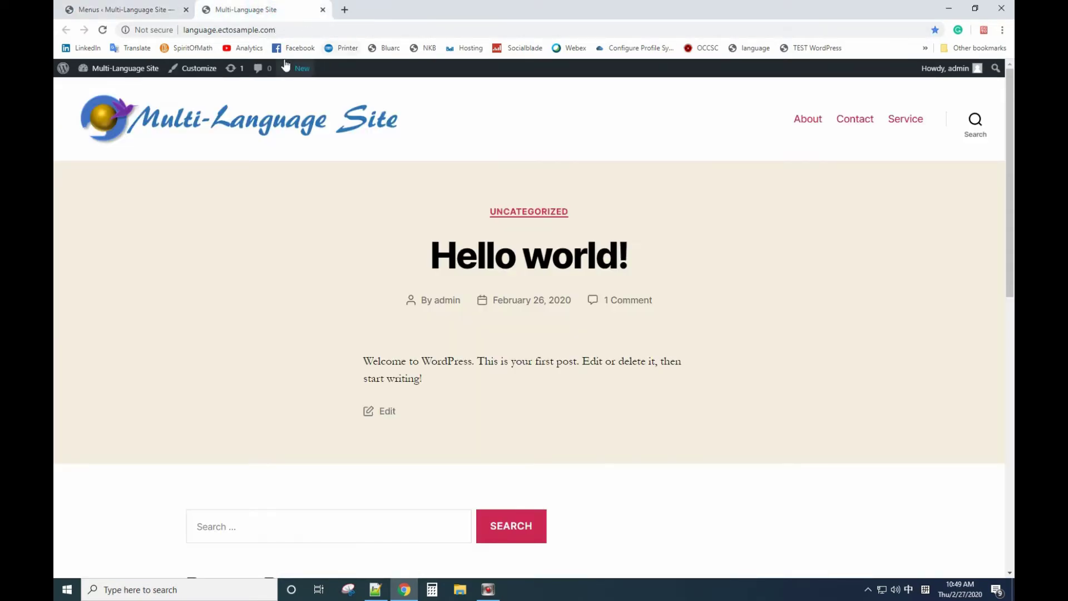
{"action": "left_click", "coordinate": [103, 31]}
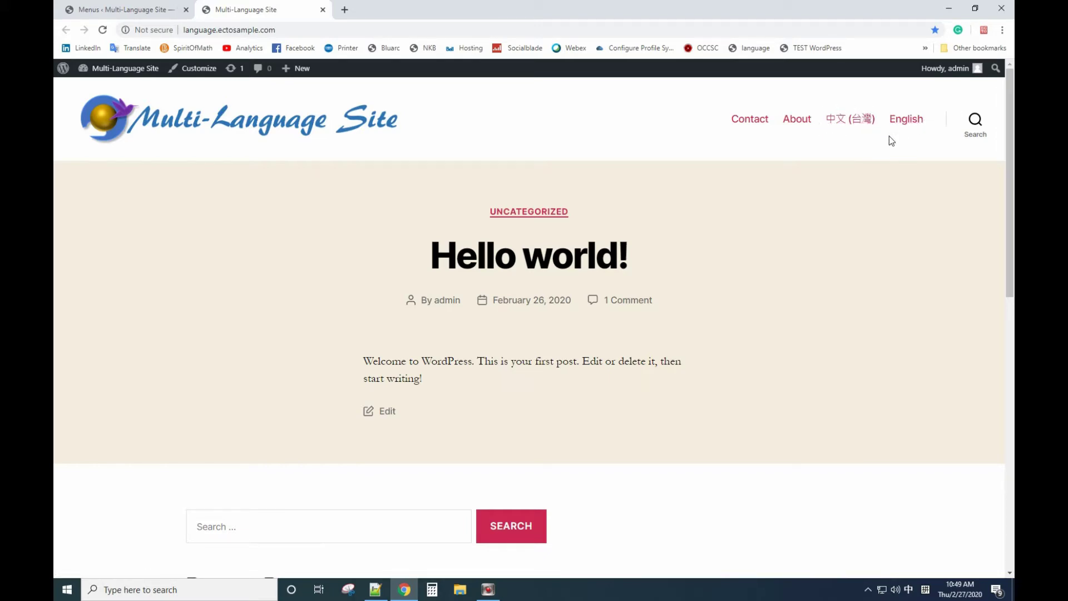
{"action": "left_click", "coordinate": [788, 126]}
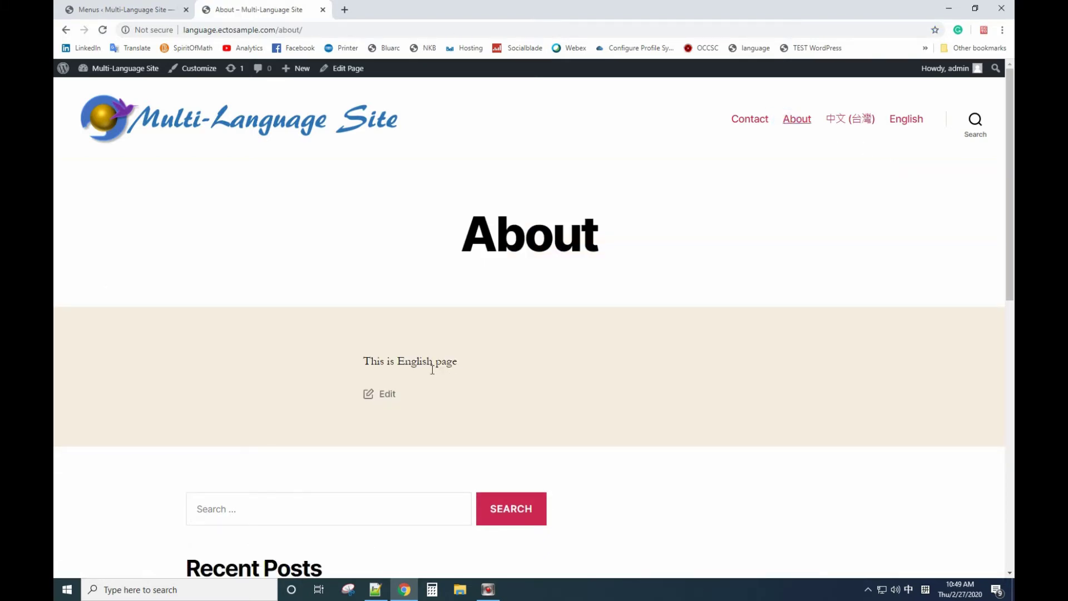
{"action": "left_click", "coordinate": [846, 124]}
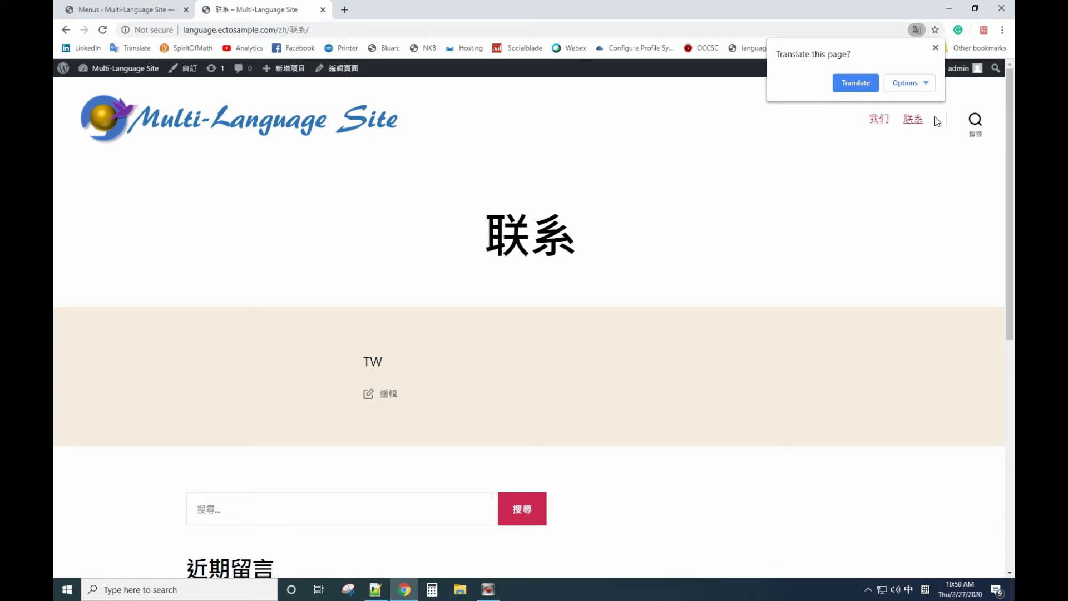
{"action": "left_click", "coordinate": [936, 48]}
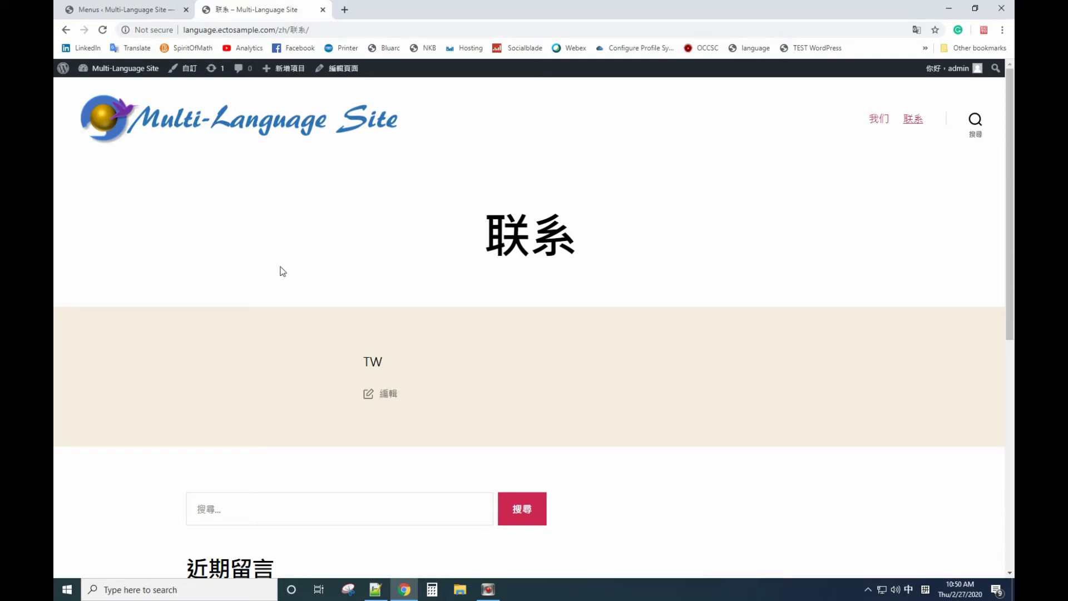
- Return to the menu settings and create a new menu named secondmenu
{"action": "left_click", "coordinate": [117, 9]}
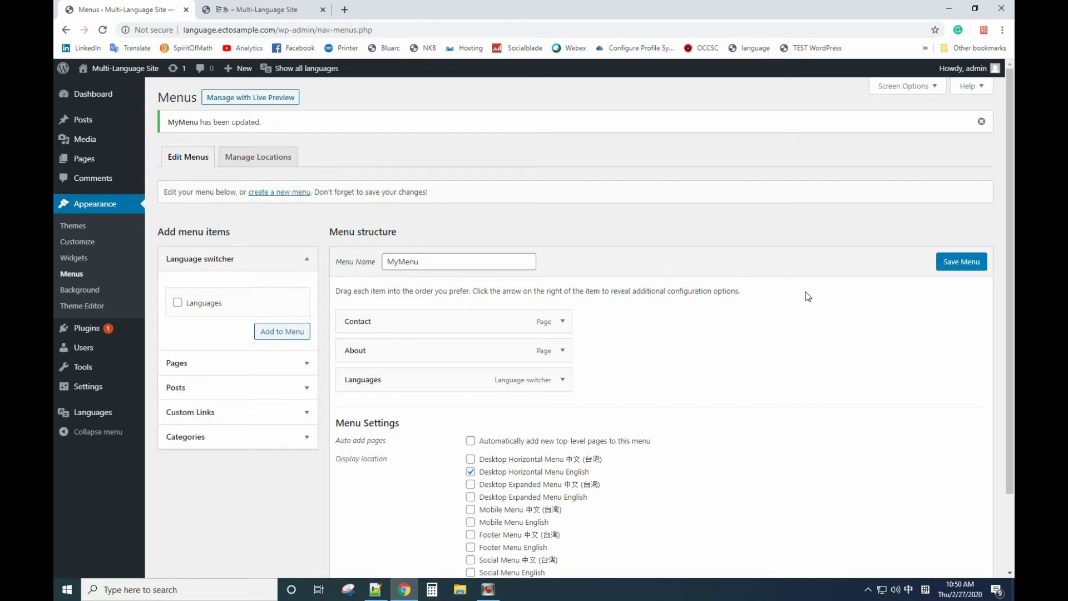
{"action": "scroll", "coordinate": [740, 318], "scroll_direction": "down", "scroll_amount": 1}
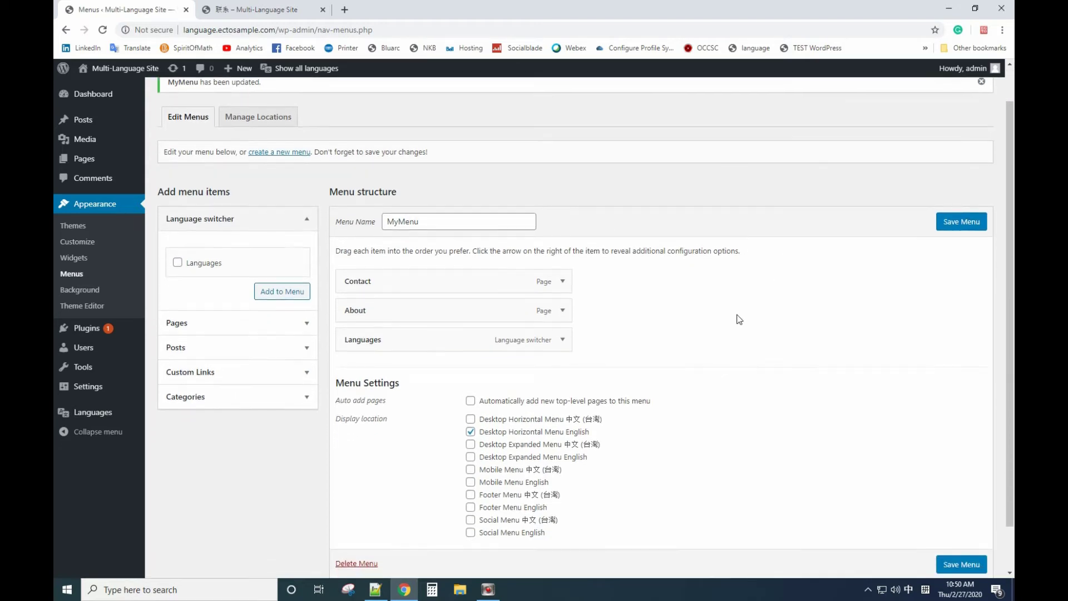
{"action": "left_click", "coordinate": [278, 151]}
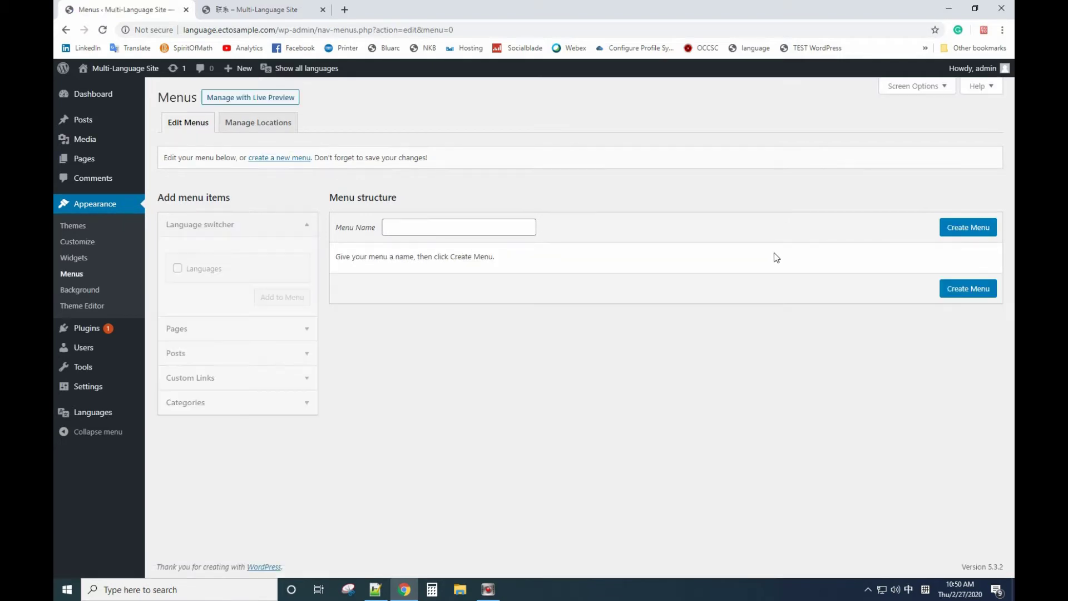
{"action": "left_click", "coordinate": [438, 231]}
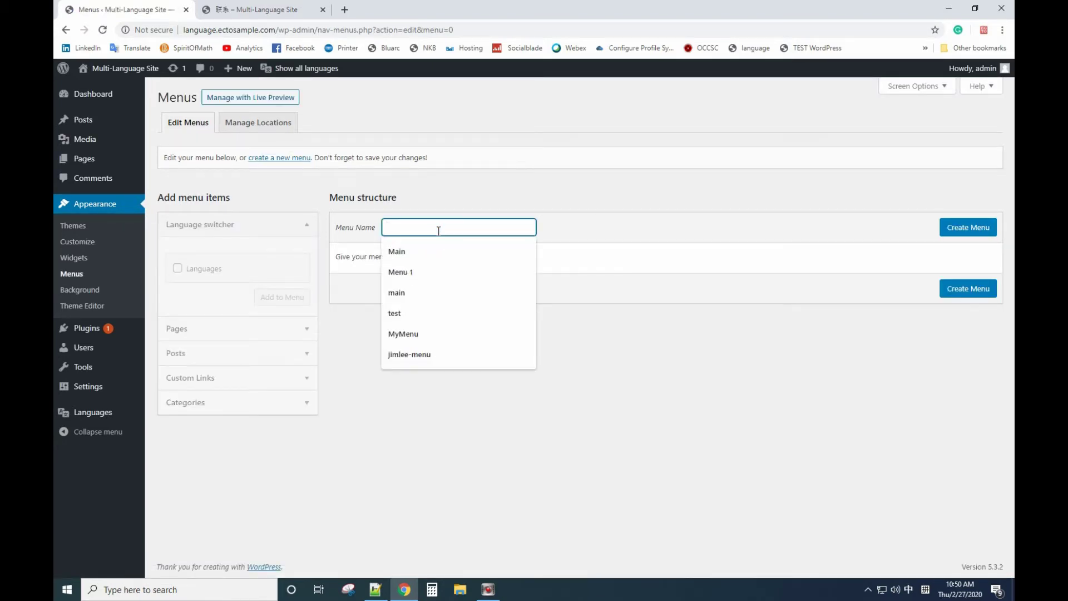
{"action": "type", "text": "secondmunu"}
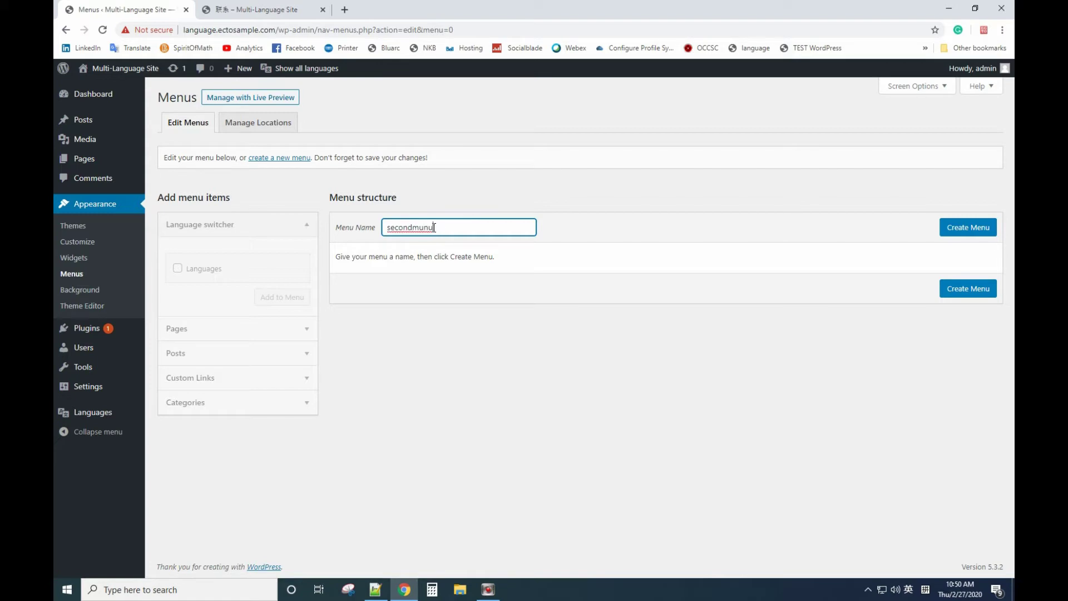
{"action": "key", "text": "BackSpace"}
{"action": "key", "text": "BackSpace"}
{"action": "left_click", "coordinate": [956, 228]}
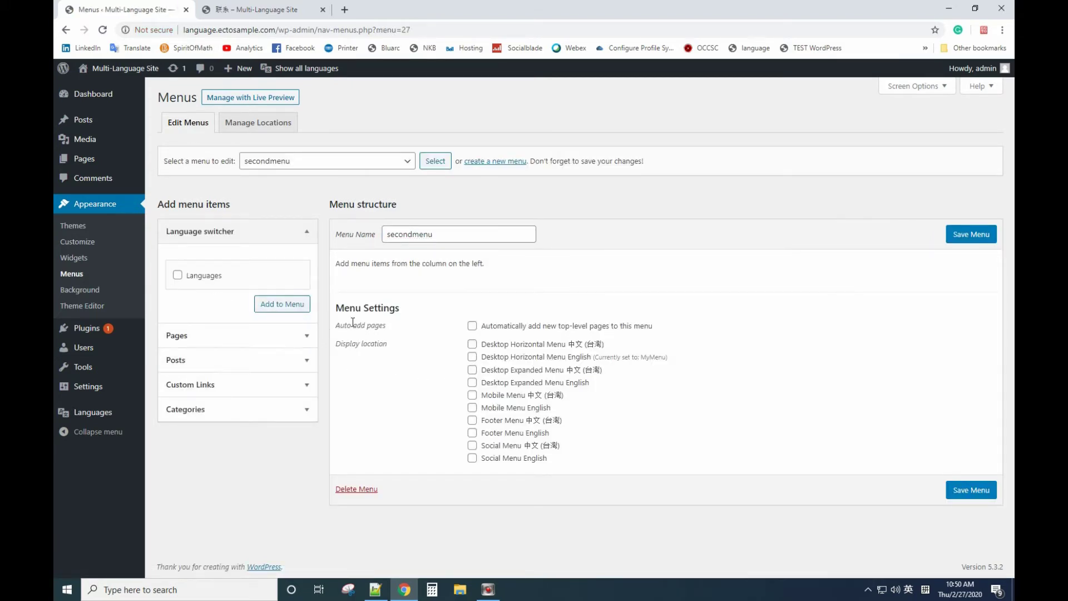
- Add the pages 我们 and 联系 and the Languages switcher to secondmenu
{"action": "left_click", "coordinate": [203, 336]}
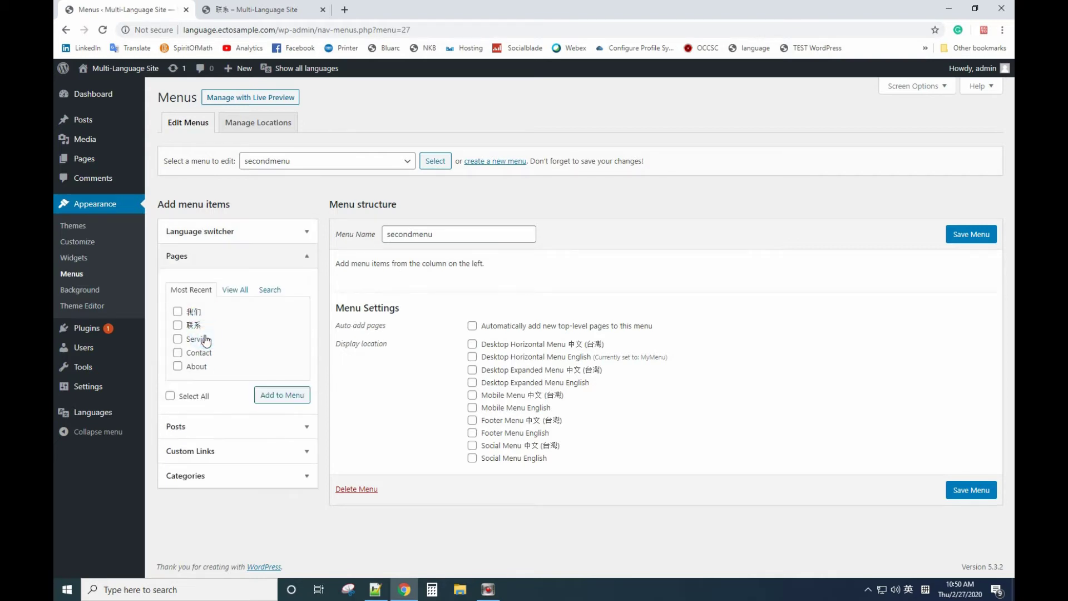
{"action": "left_click", "coordinate": [177, 312]}
{"action": "left_click", "coordinate": [178, 325]}
{"action": "left_click", "coordinate": [296, 396]}
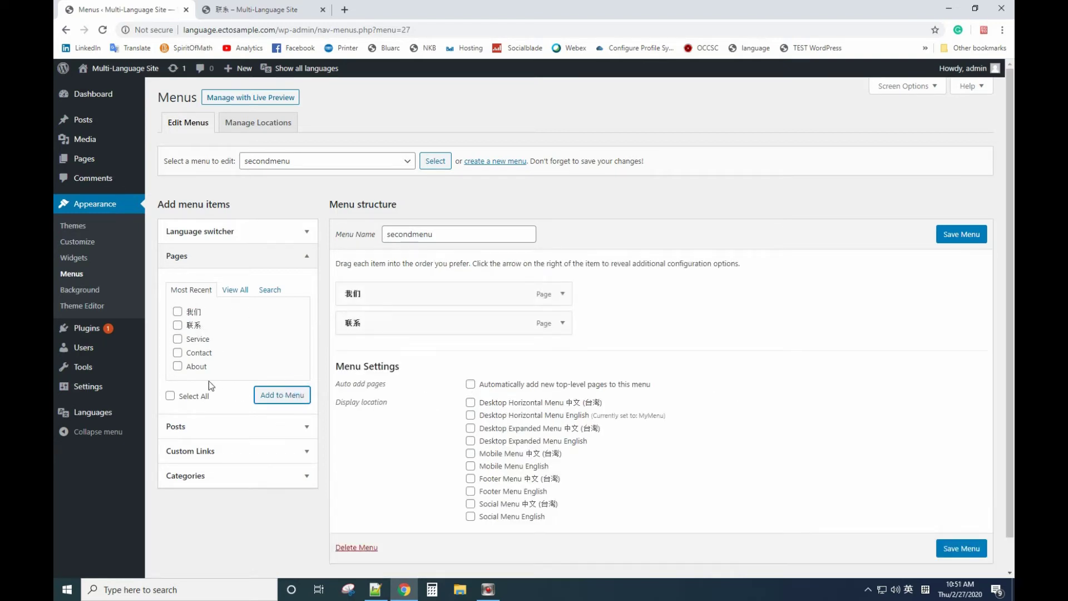
{"action": "left_click", "coordinate": [294, 233]}
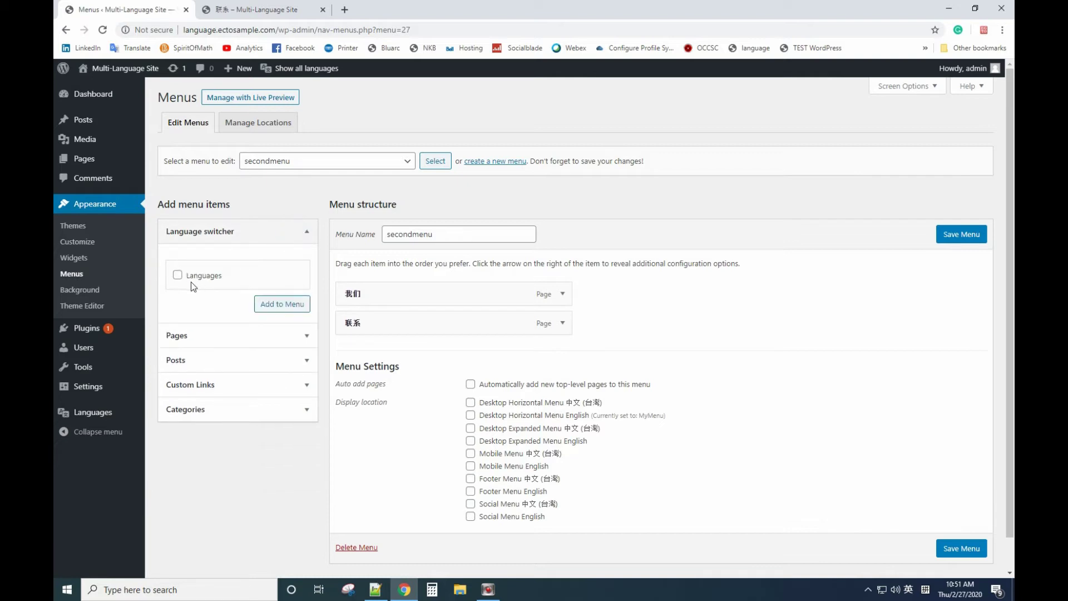
{"action": "left_click", "coordinate": [178, 276]}
{"action": "left_click", "coordinate": [284, 304]}
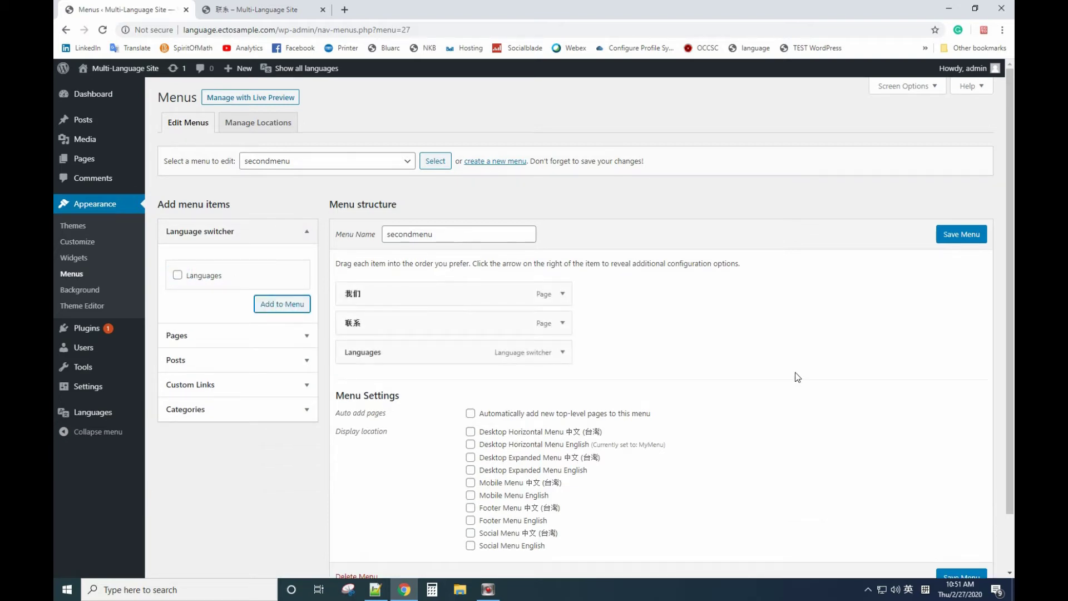
- Save secondmenu, then open the live site's Chinese home page and reload it to check the menu
{"action": "left_click", "coordinate": [944, 245]}
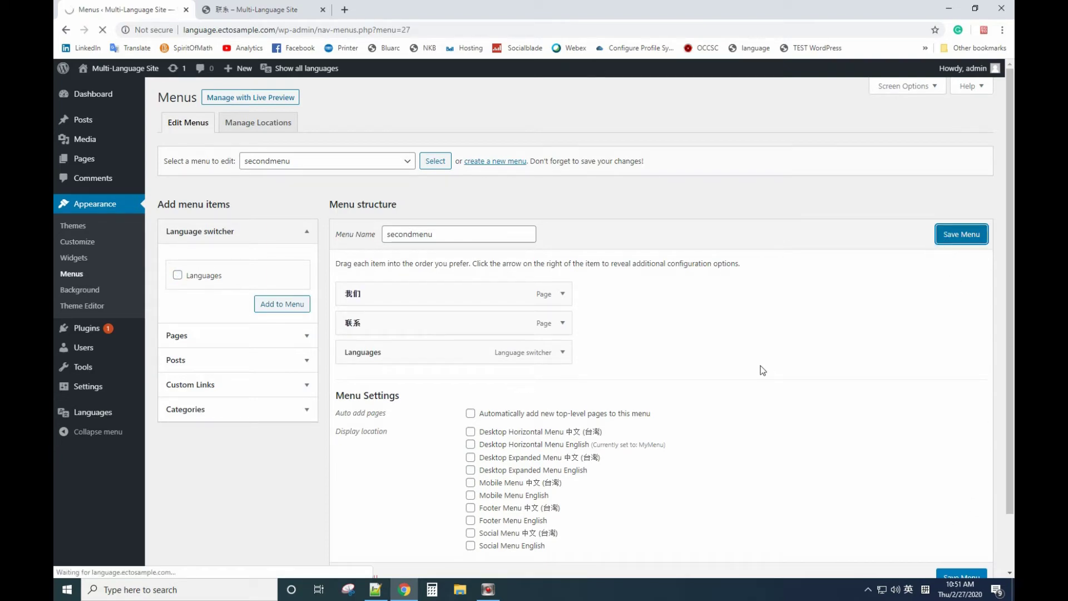
{"action": "left_click", "coordinate": [256, 10]}
{"action": "left_click", "coordinate": [147, 129]}
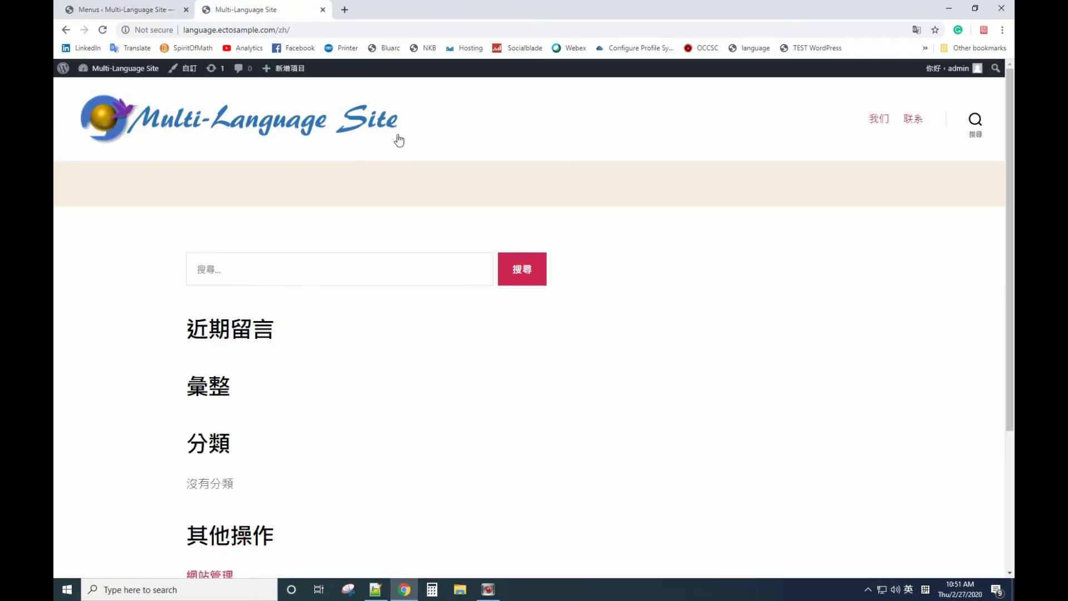
{"action": "left_click", "coordinate": [102, 30]}
- Assign secondmenu to the Desktop Horizontal Menu 中文 (台灣) and Mobile Menu 中文 (台灣) display locations and save the menu
{"action": "left_click", "coordinate": [128, 9]}
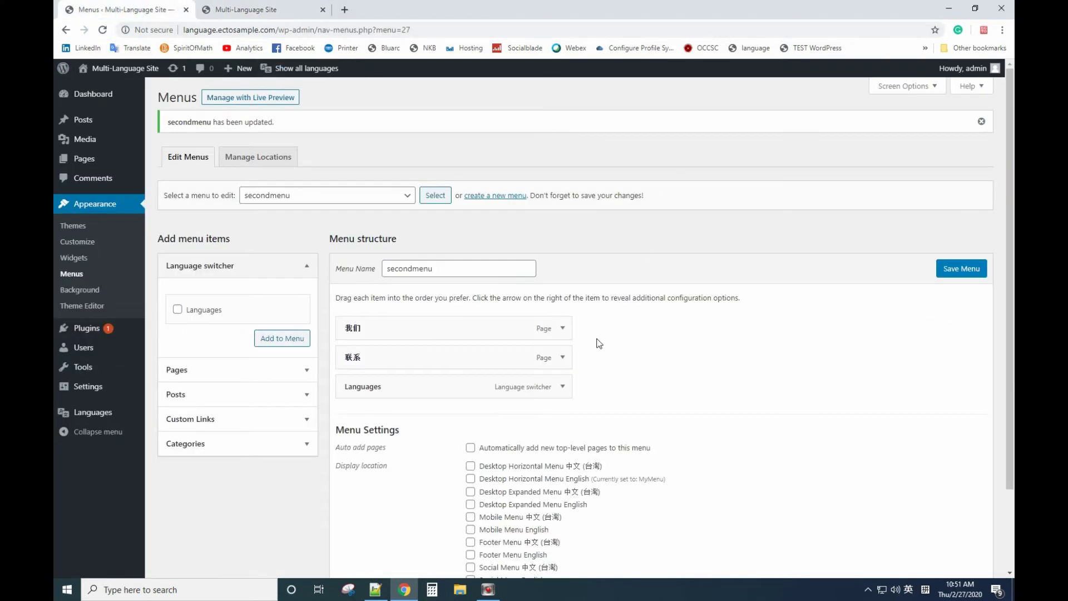
{"action": "scroll", "coordinate": [598, 343], "scroll_direction": "down", "scroll_amount": 2}
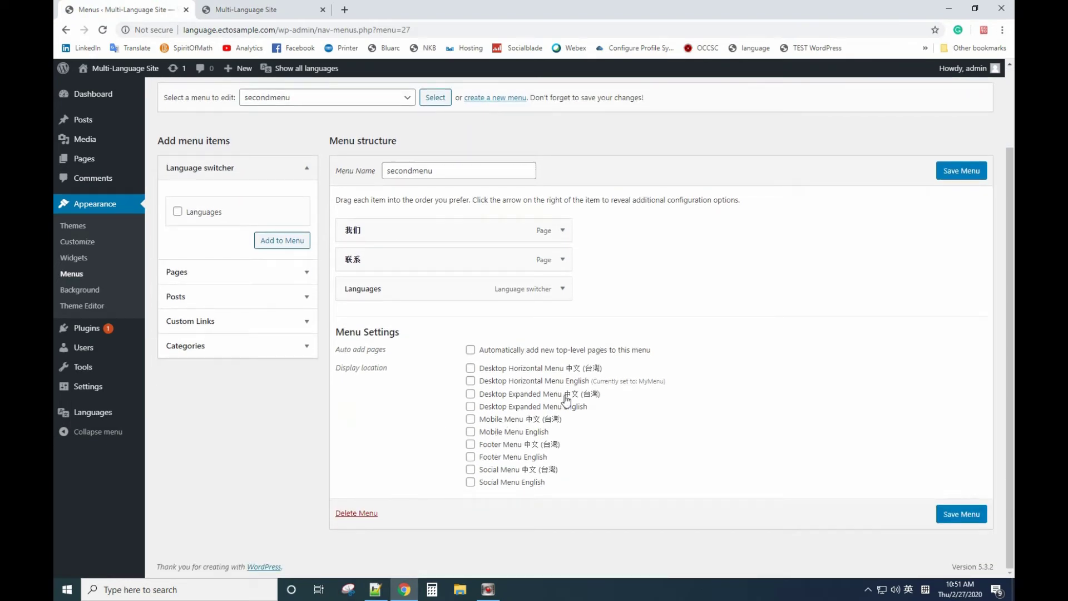
{"action": "left_click", "coordinate": [471, 368]}
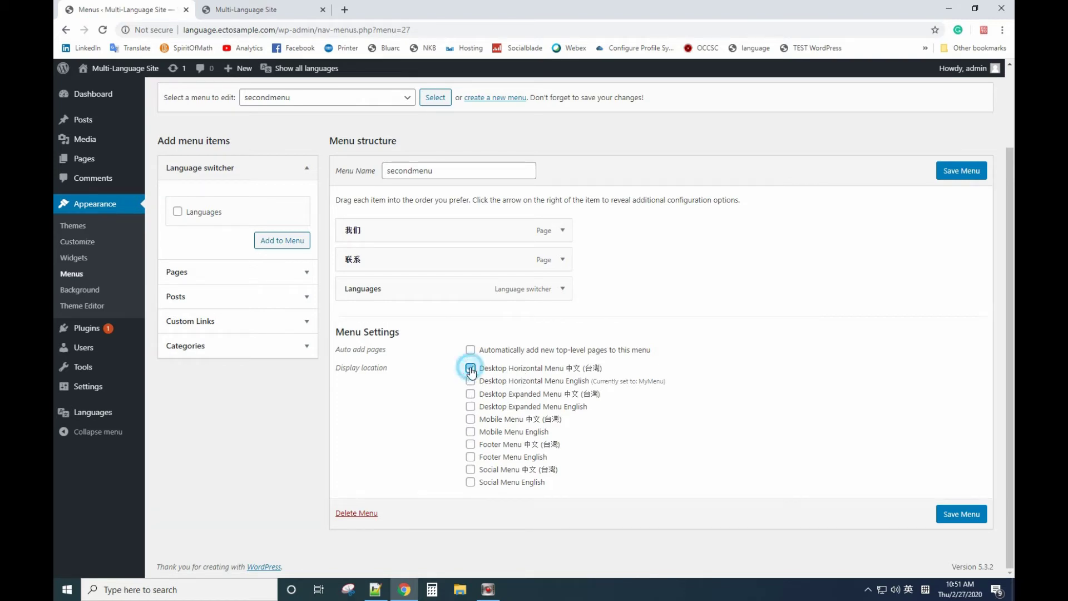
{"action": "left_click", "coordinate": [471, 419]}
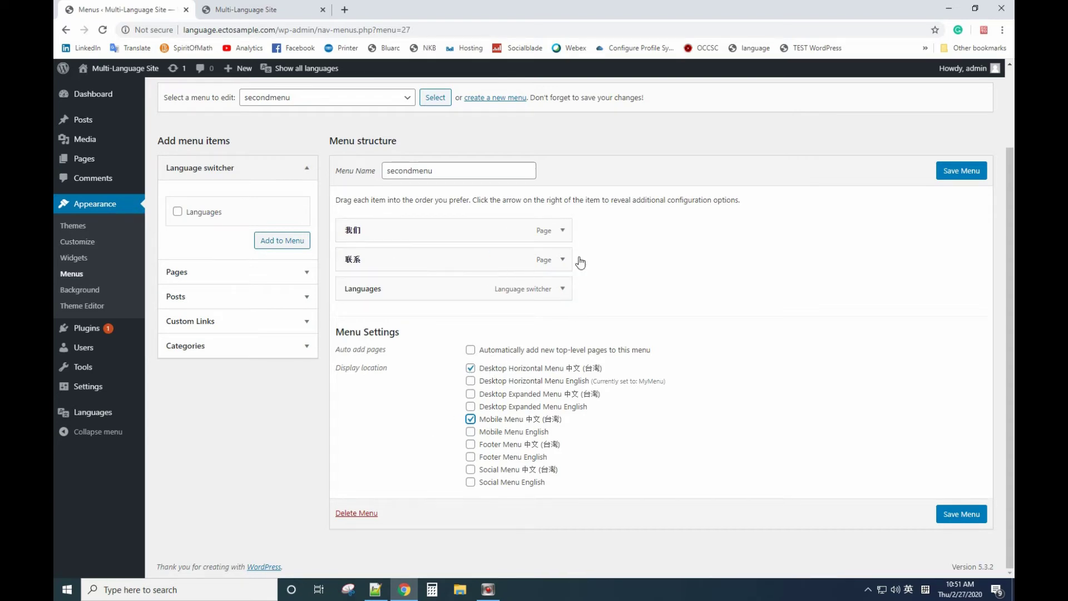
{"action": "left_click", "coordinate": [974, 170]}
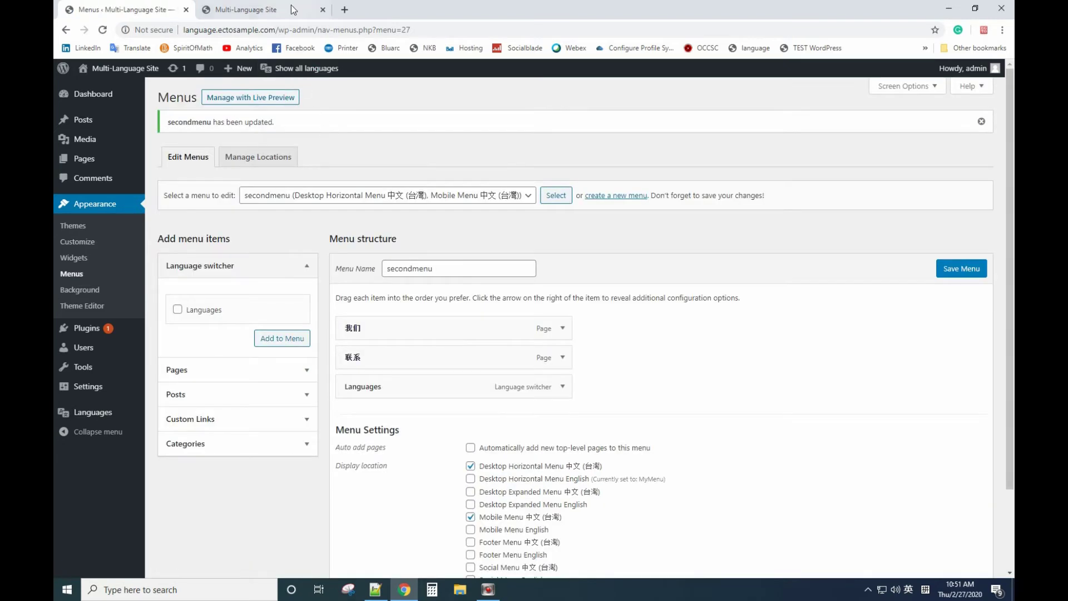
- Reload the live site's Chinese home page and switch it to English to test the language switcher
{"action": "left_click", "coordinate": [293, 9]}
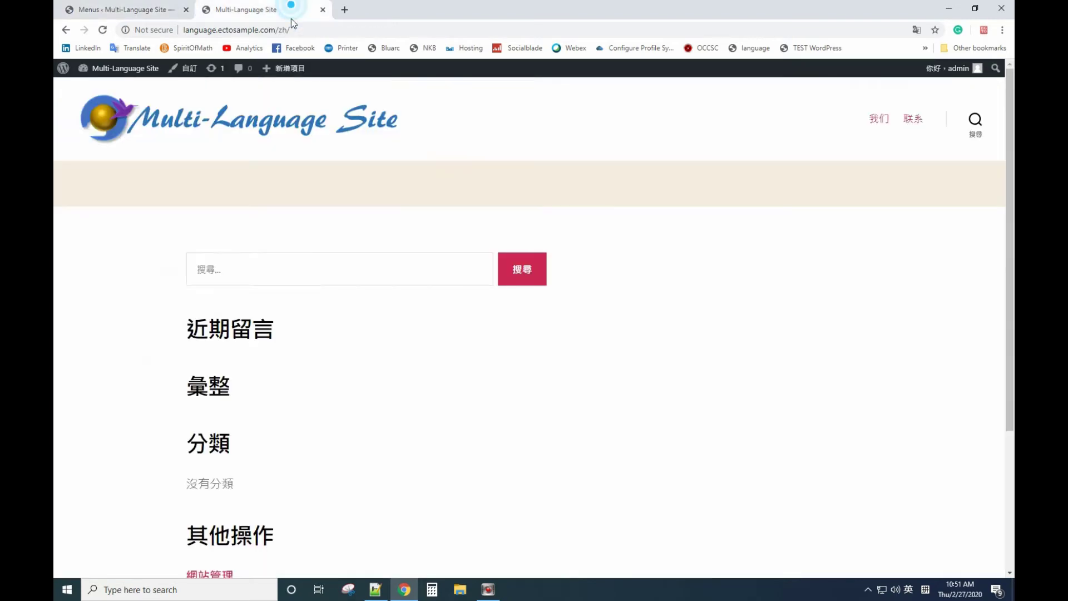
{"action": "left_click", "coordinate": [102, 30]}
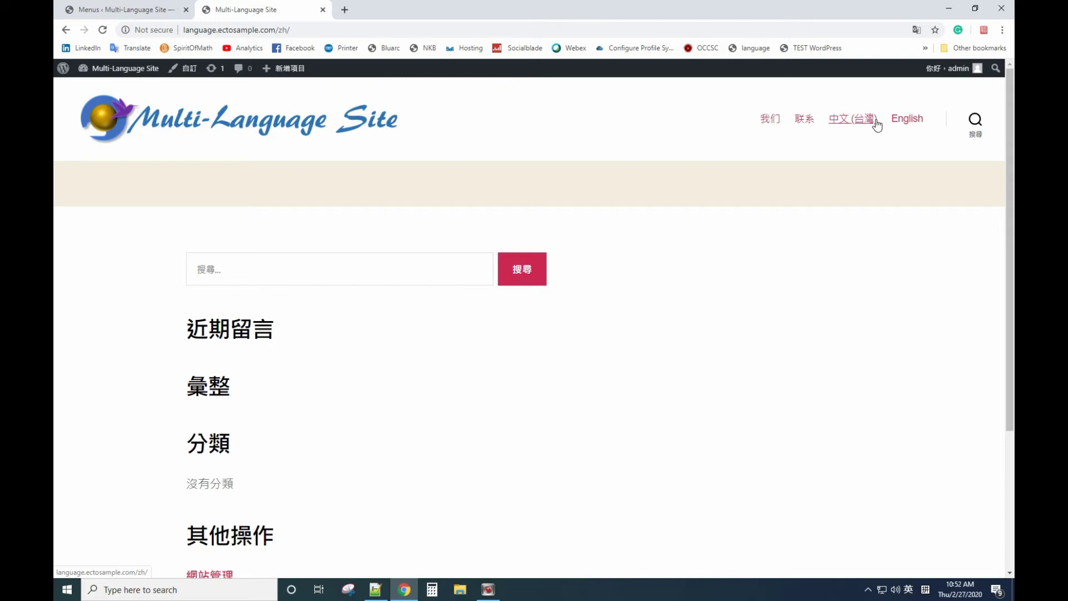
{"action": "left_click", "coordinate": [908, 119]}
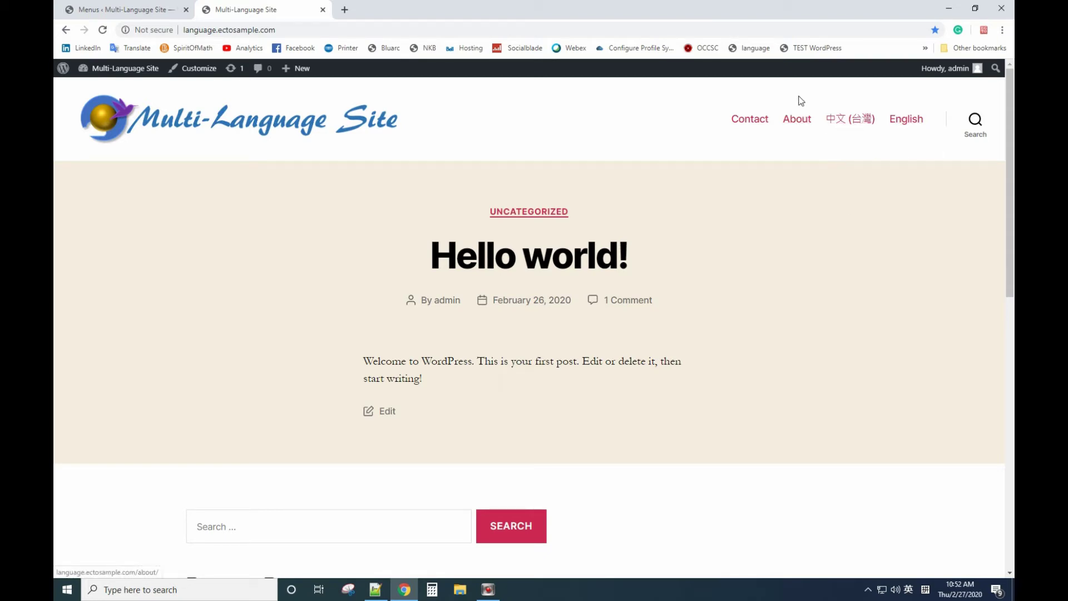
- Load MyMenu in the menu settings, set its Languages switcher to hide the current language, and save the menu
{"action": "left_click", "coordinate": [120, 9]}
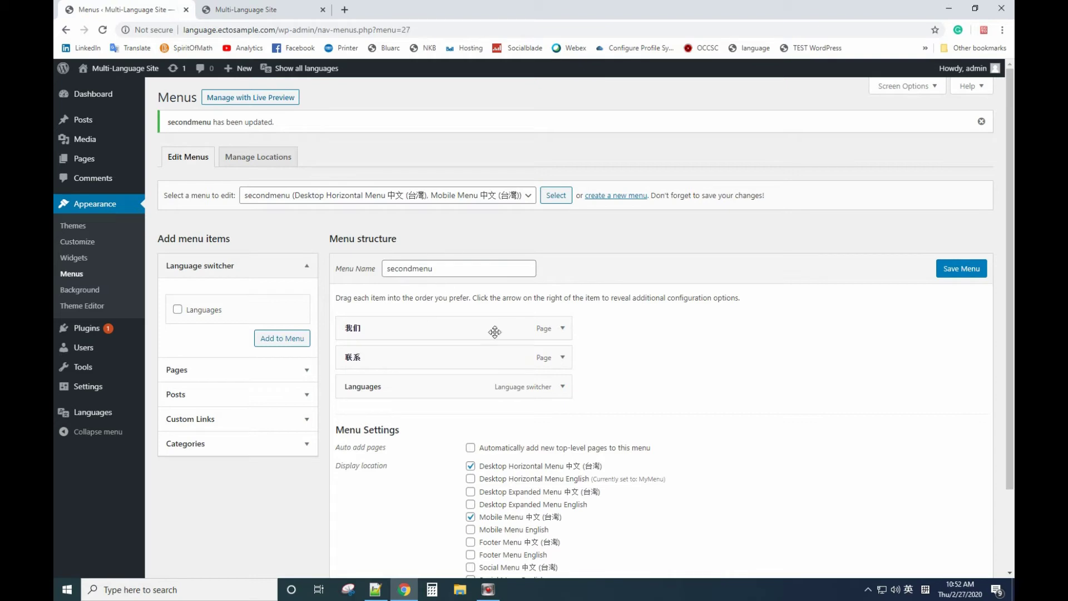
{"action": "scroll", "coordinate": [711, 338], "scroll_direction": "down", "scroll_amount": 2}
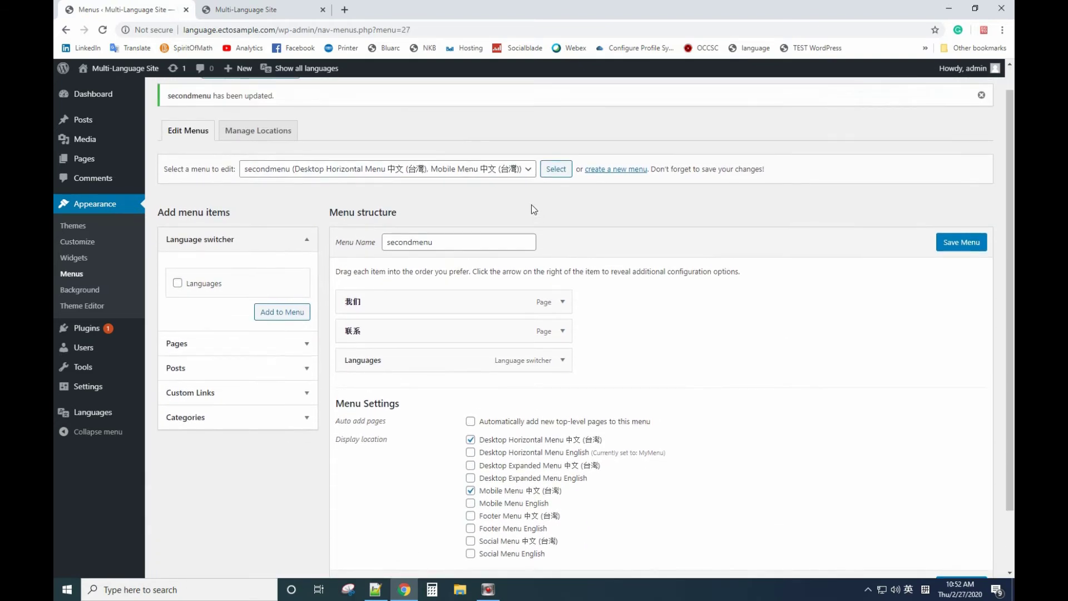
{"action": "left_click", "coordinate": [523, 169]}
{"action": "left_click", "coordinate": [490, 196]}
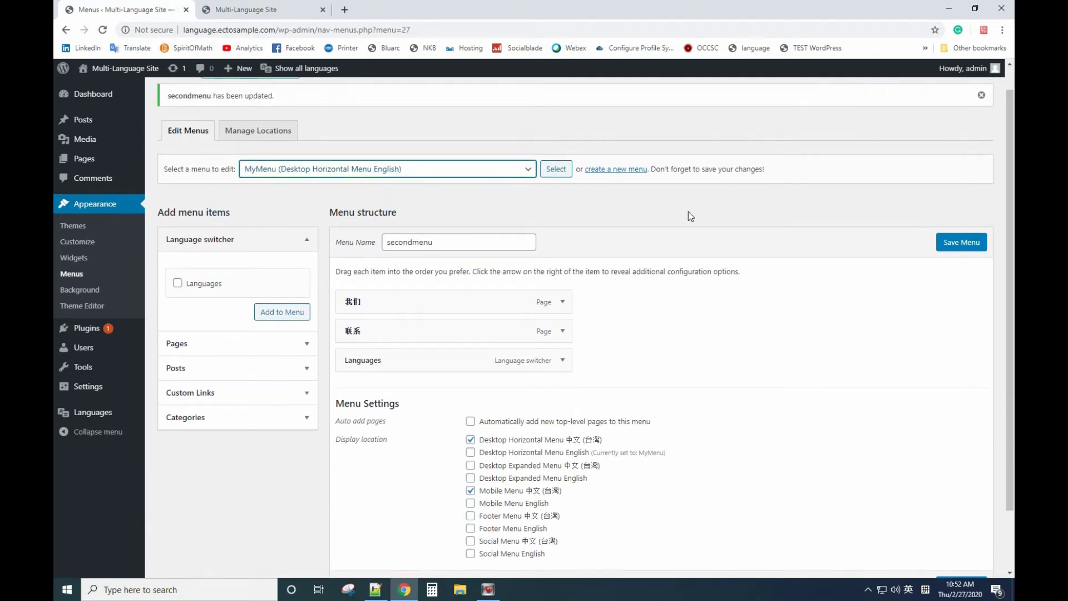
{"action": "left_click", "coordinate": [554, 170]}
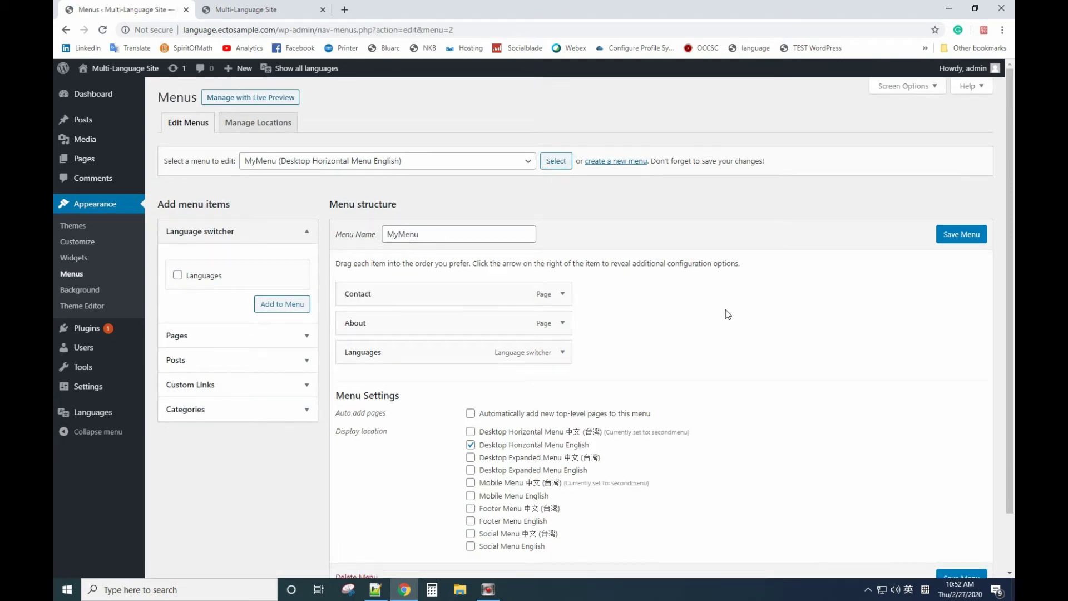
{"action": "scroll", "coordinate": [725, 310], "scroll_direction": "down", "scroll_amount": 2}
{"action": "left_click", "coordinate": [562, 288]}
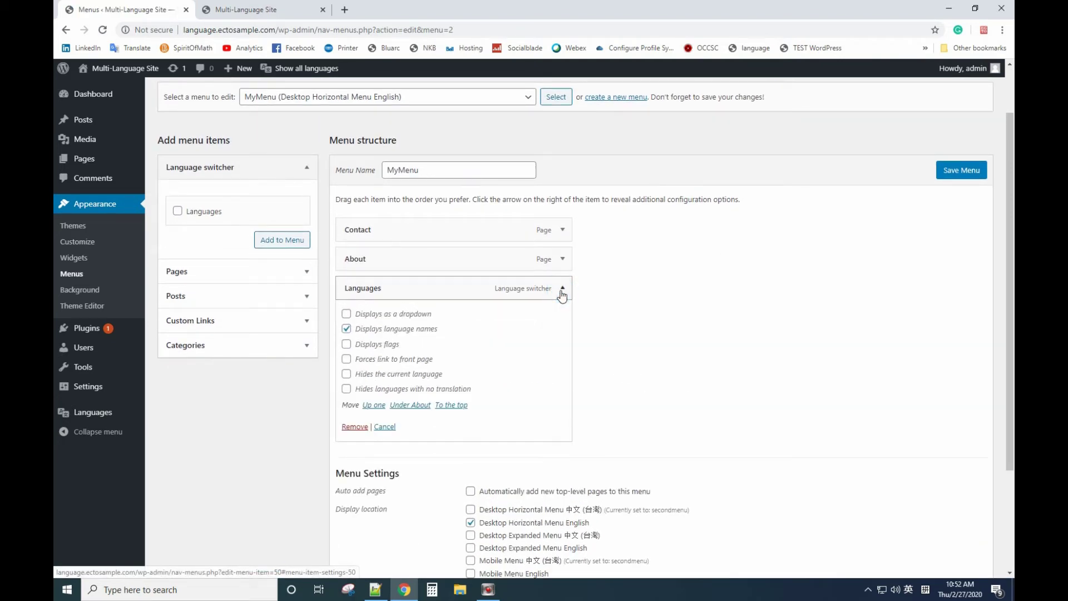
{"action": "left_click", "coordinate": [347, 375]}
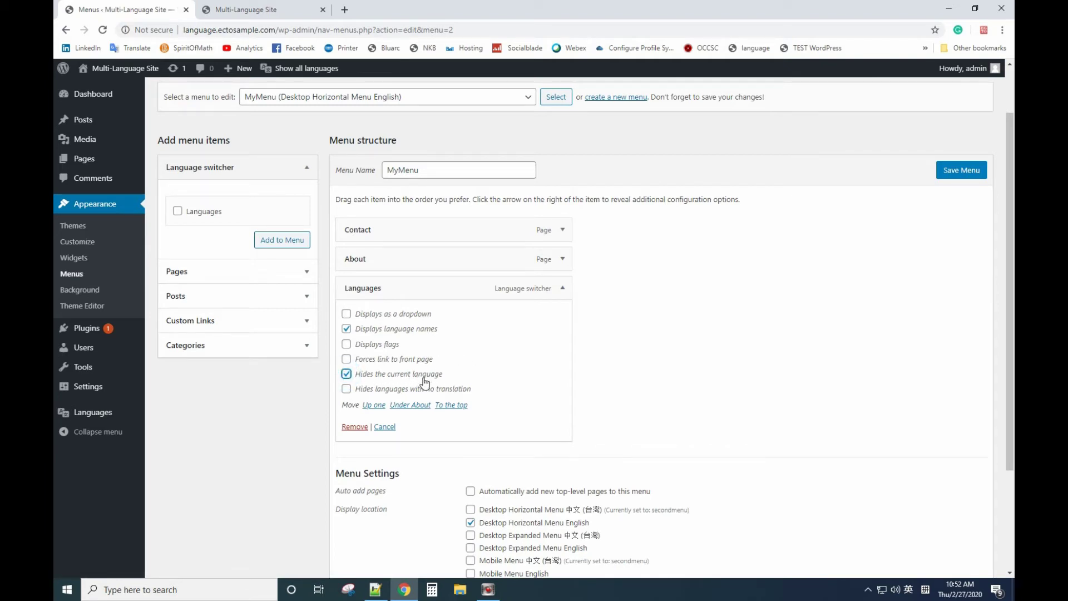
{"action": "left_click", "coordinate": [959, 171]}
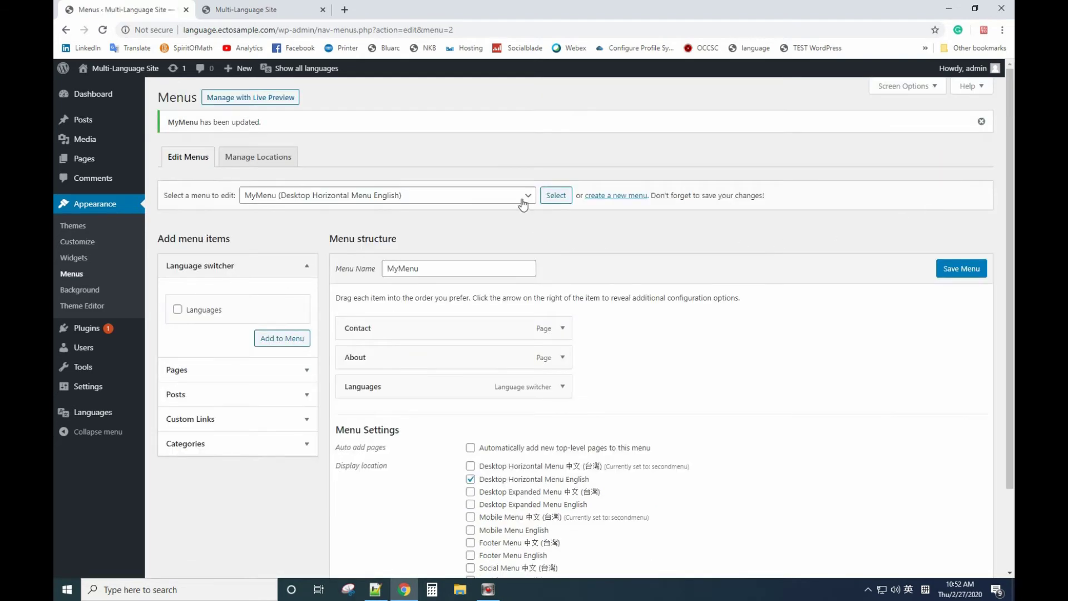
- Load secondmenu, set its Languages switcher to hide the current language, and save the menu
{"action": "left_click", "coordinate": [523, 204]}
{"action": "left_click", "coordinate": [432, 219]}
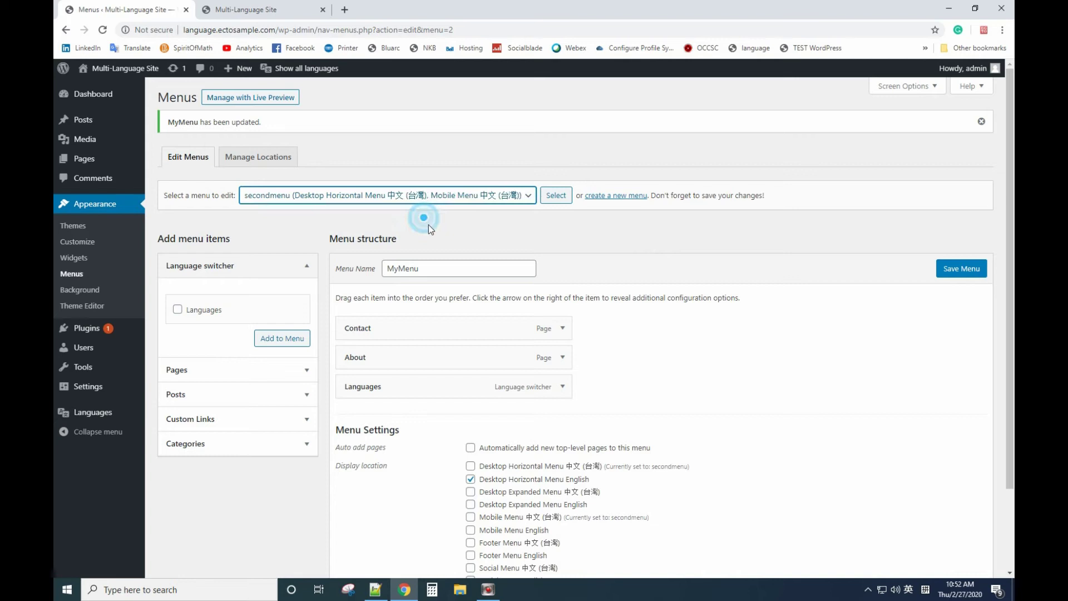
{"action": "left_click", "coordinate": [556, 196]}
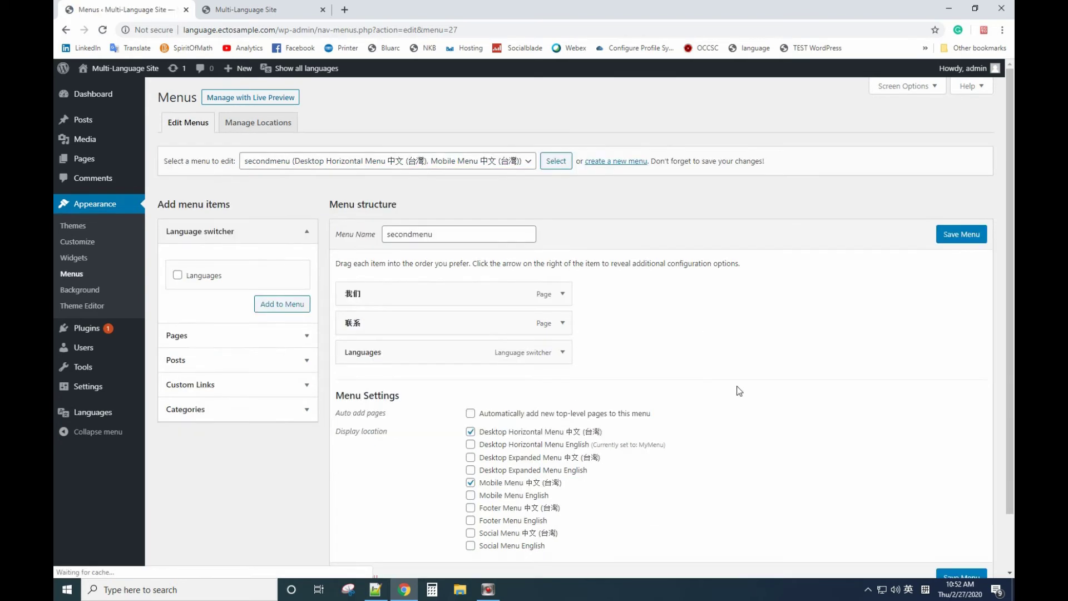
{"action": "left_click", "coordinate": [563, 352]}
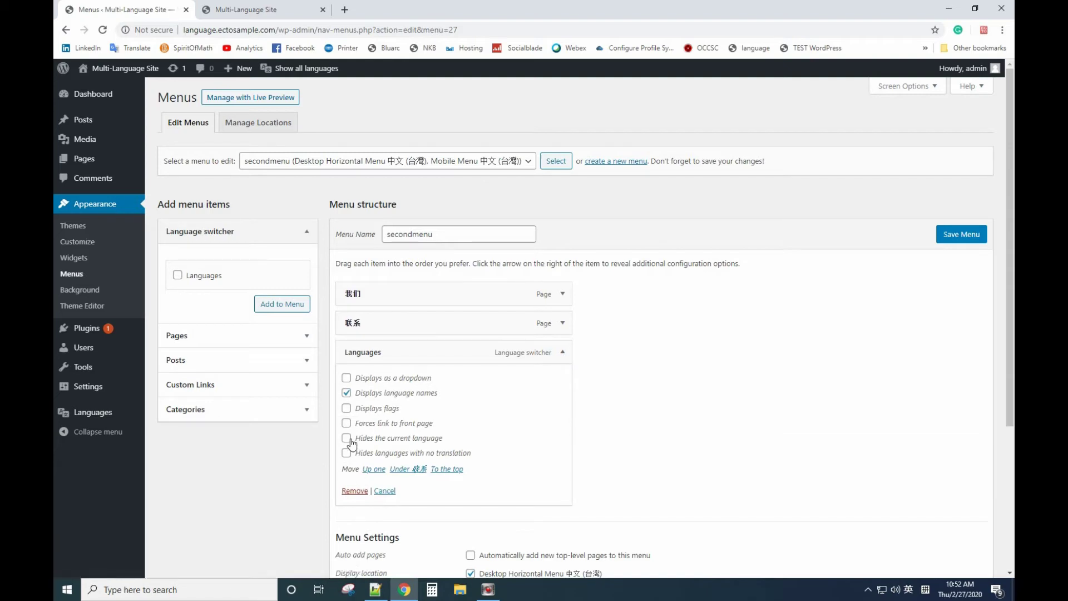
{"action": "left_click", "coordinate": [349, 439]}
{"action": "left_click", "coordinate": [946, 237]}
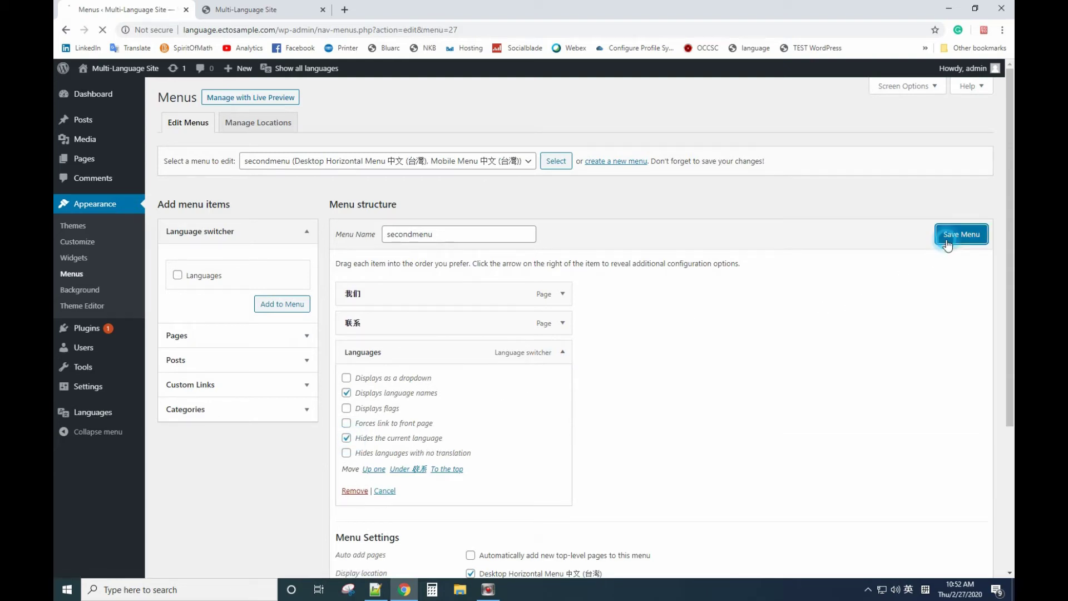
- Reload the live site's English home page and open the About page to check the language switcher
{"action": "left_click", "coordinate": [267, 12]}
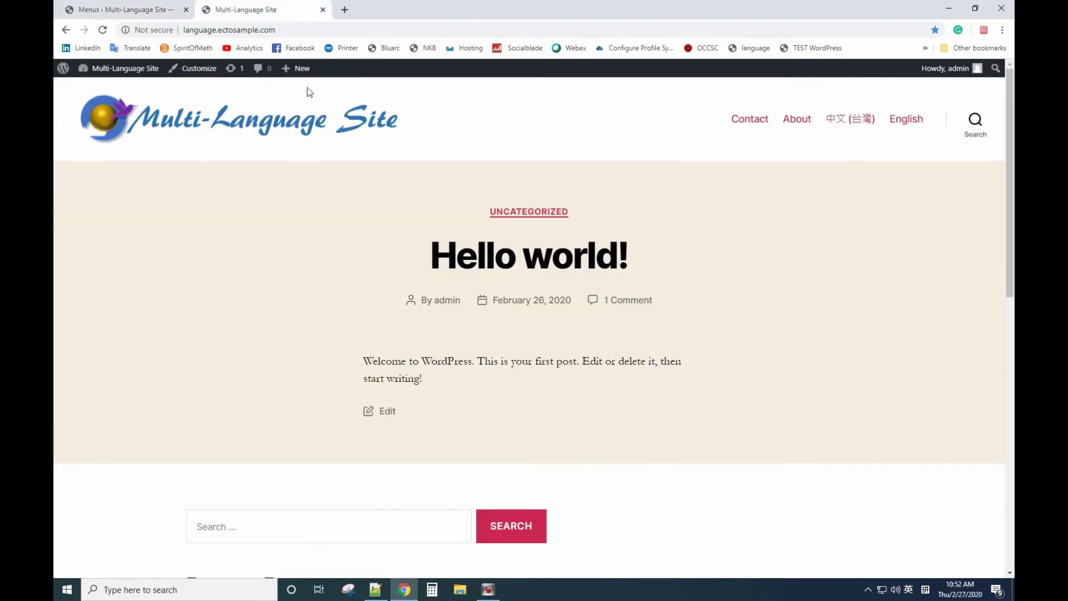
{"action": "left_click", "coordinate": [103, 30]}
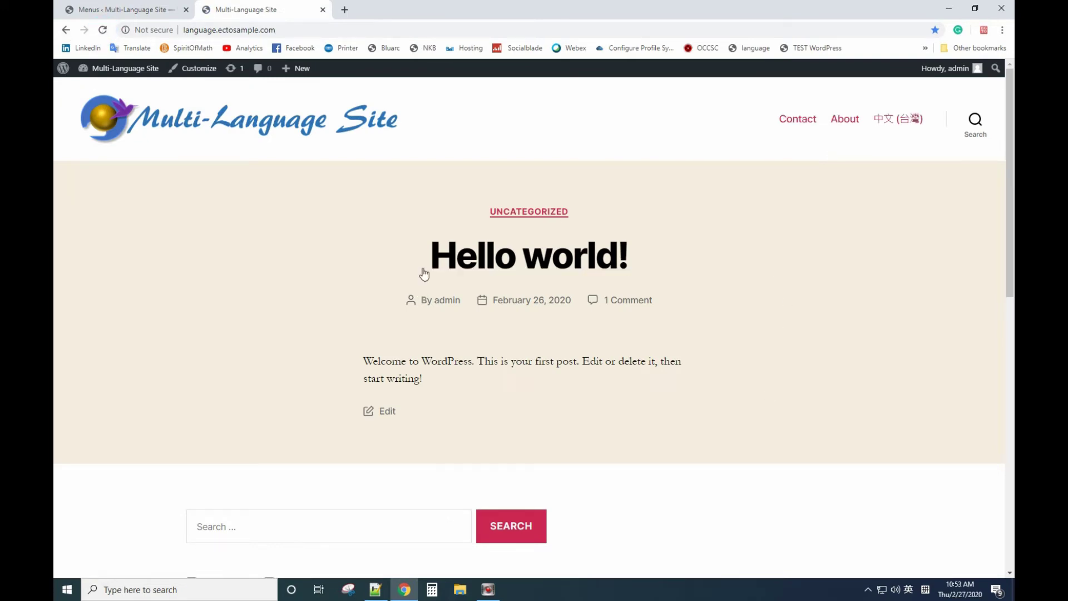
{"action": "left_click", "coordinate": [844, 121]}
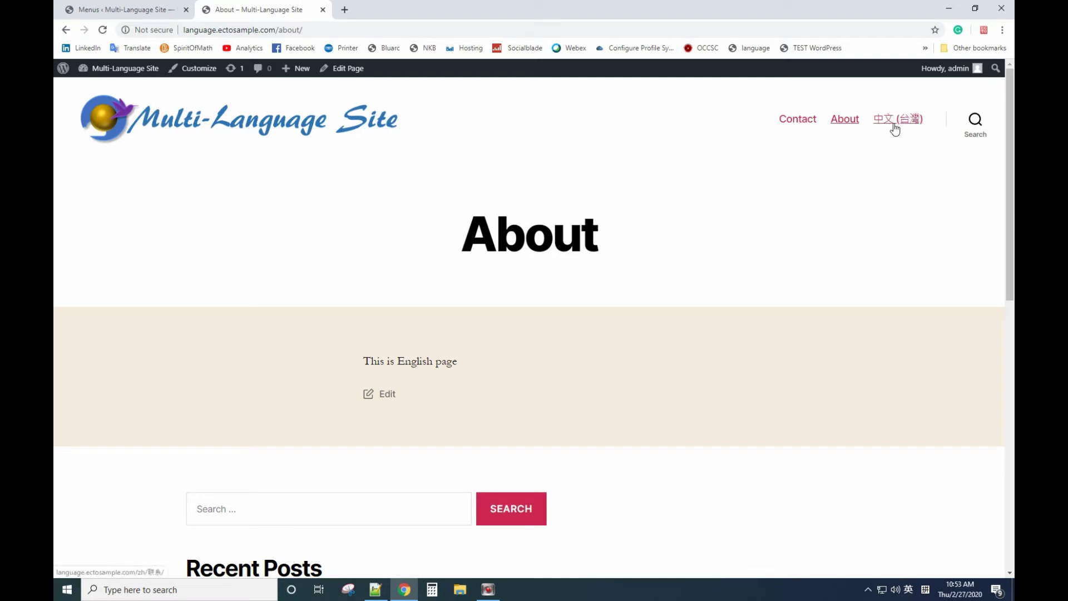
- Make secondmenu's Languages switcher display flags instead of language names and save the menu
{"action": "left_click", "coordinate": [136, 12]}
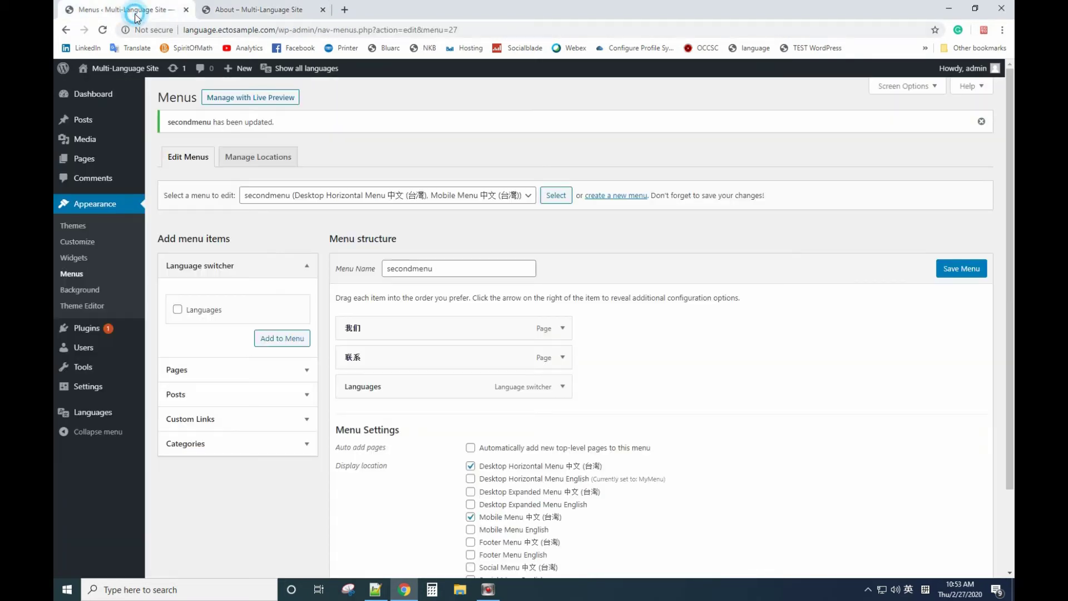
{"action": "scroll", "coordinate": [648, 449], "scroll_direction": "down", "scroll_amount": 3}
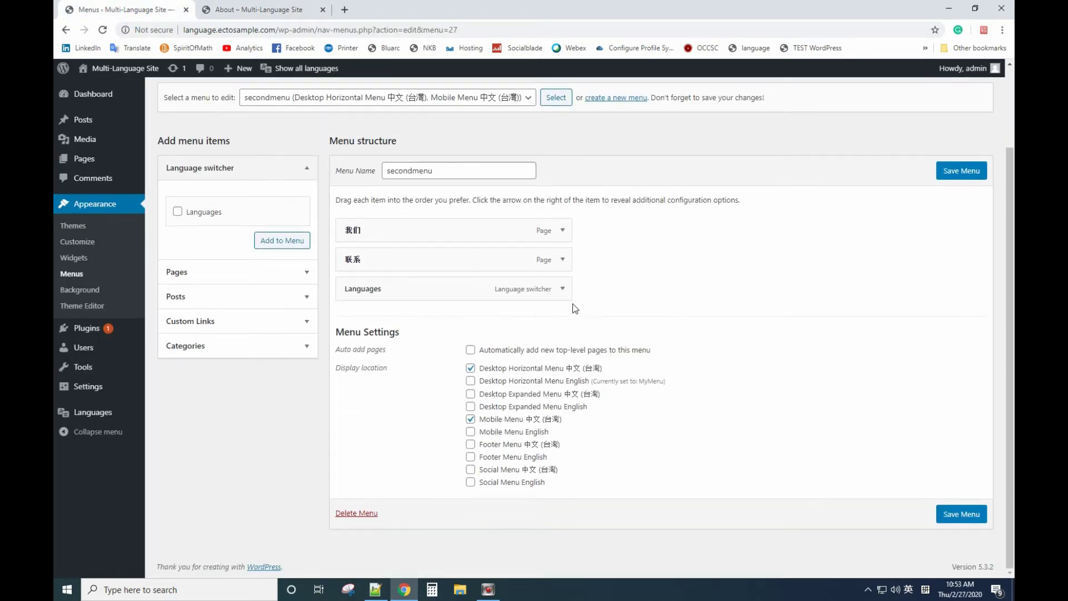
{"action": "left_click", "coordinate": [563, 289]}
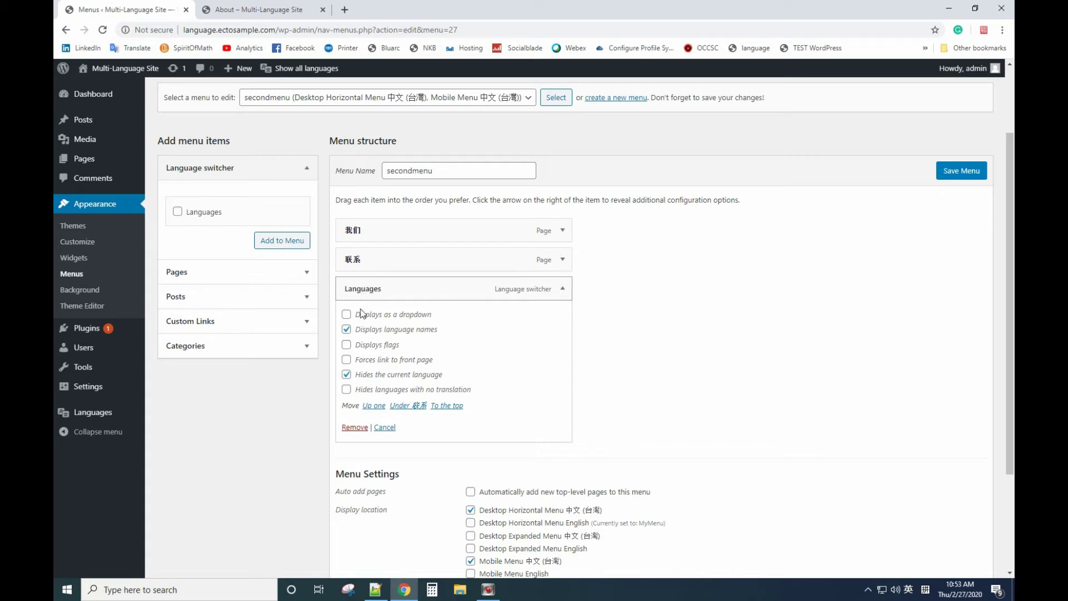
{"action": "left_click", "coordinate": [347, 345]}
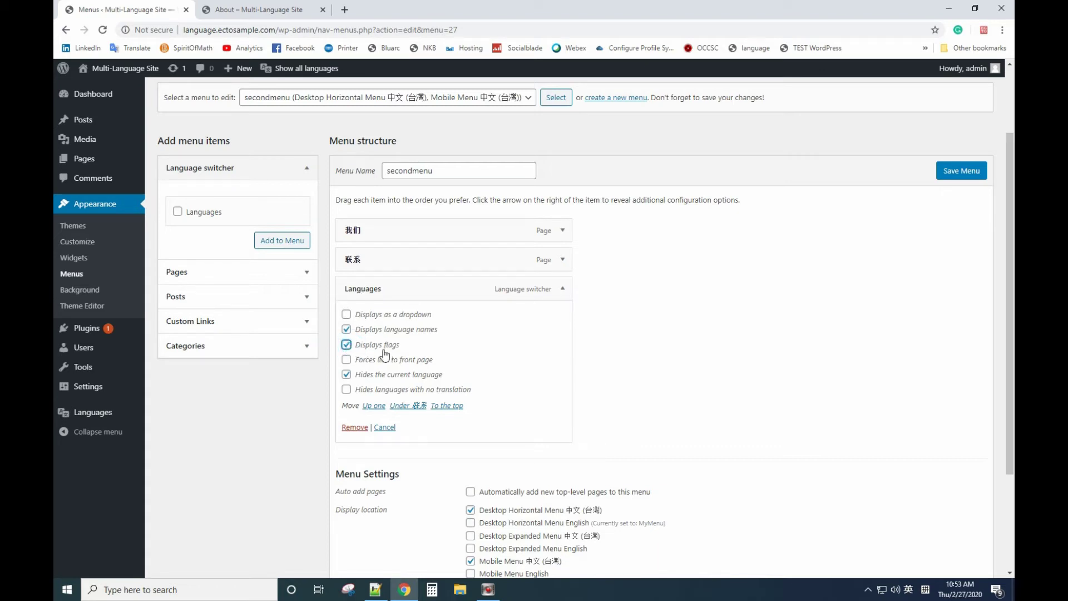
{"action": "left_click", "coordinate": [347, 330]}
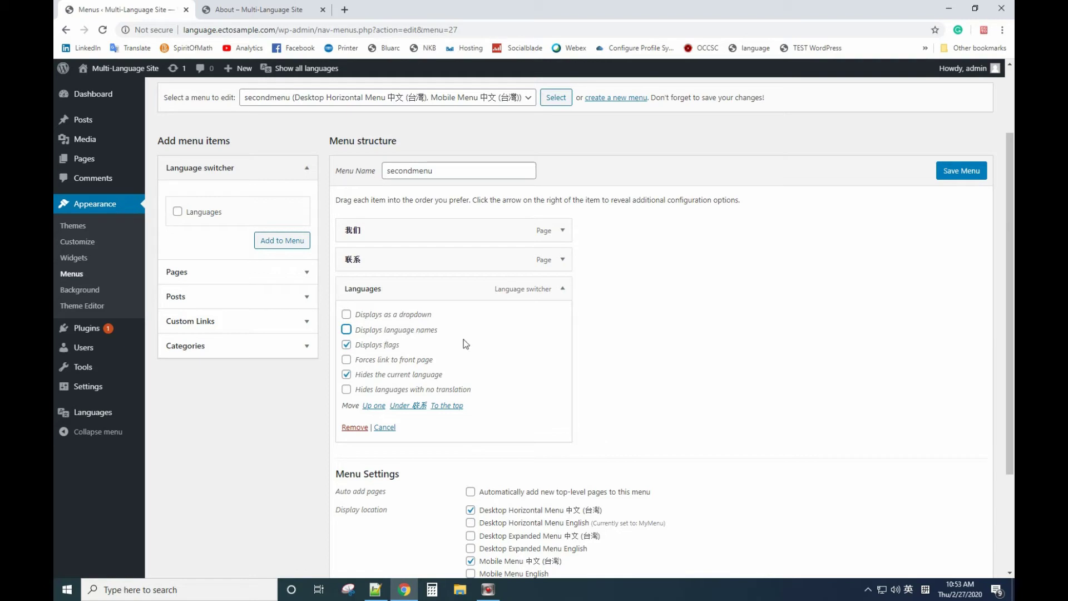
{"action": "left_click", "coordinate": [964, 174]}
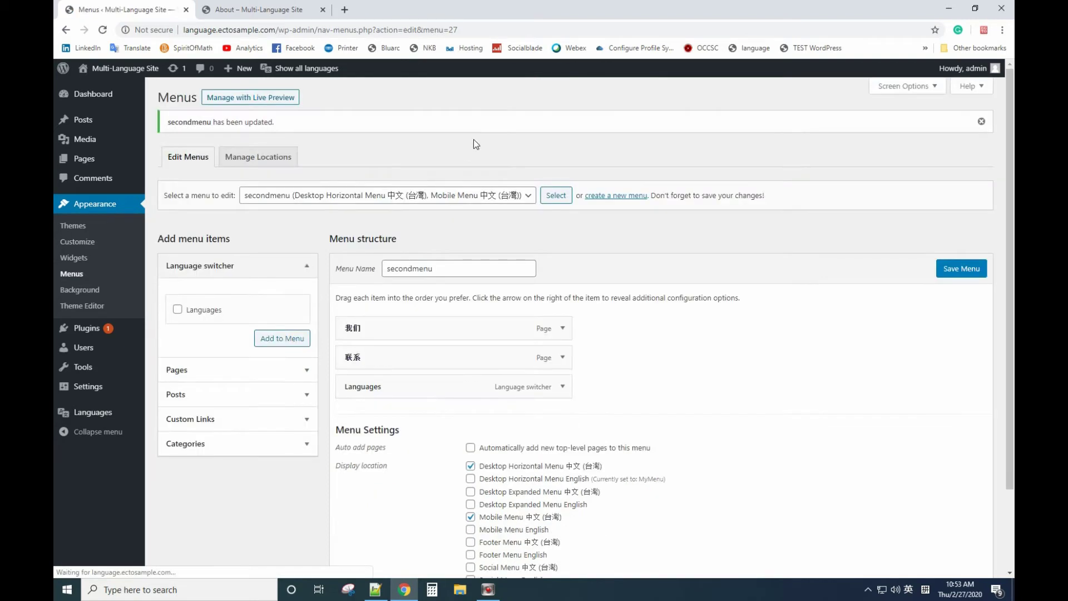
- Load MyMenu, make its Languages switcher display flags instead of language names, and save the menu
{"action": "left_click", "coordinate": [504, 195]}
{"action": "left_click", "coordinate": [425, 210]}
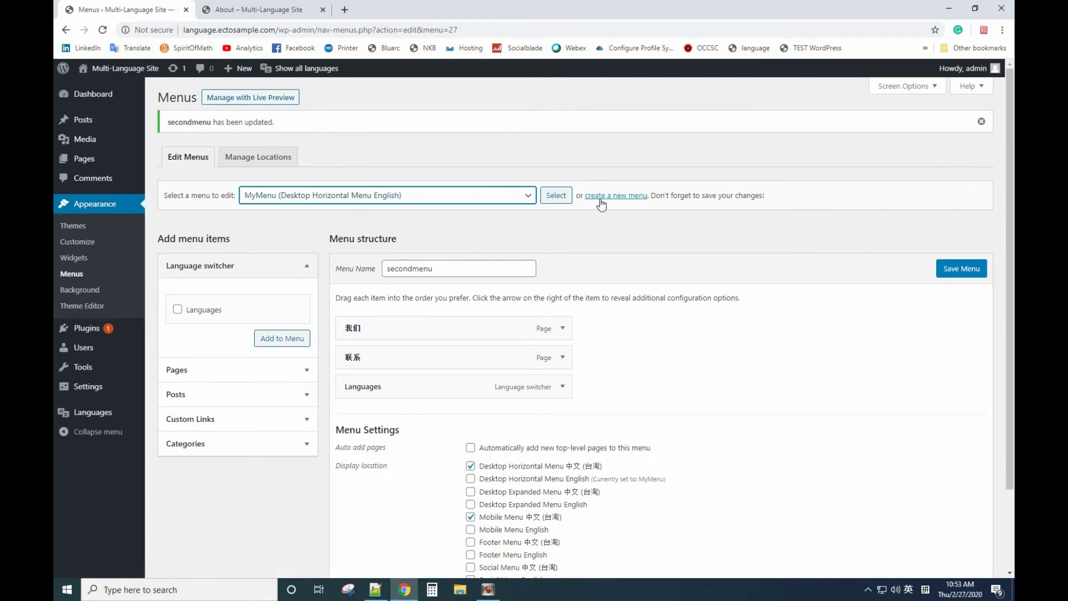
{"action": "left_click", "coordinate": [558, 195]}
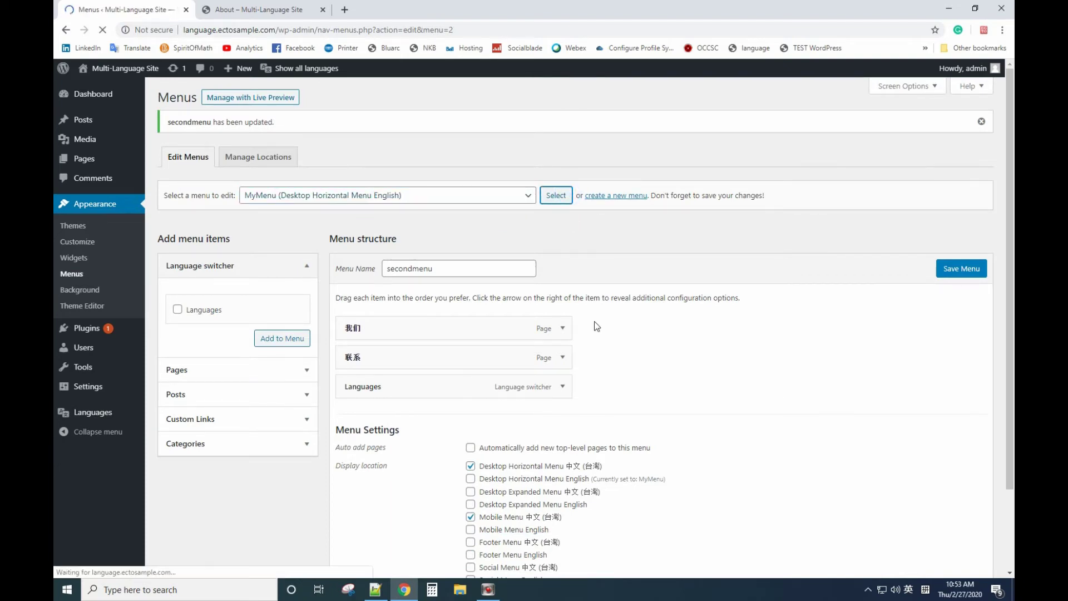
{"action": "left_click", "coordinate": [562, 352]}
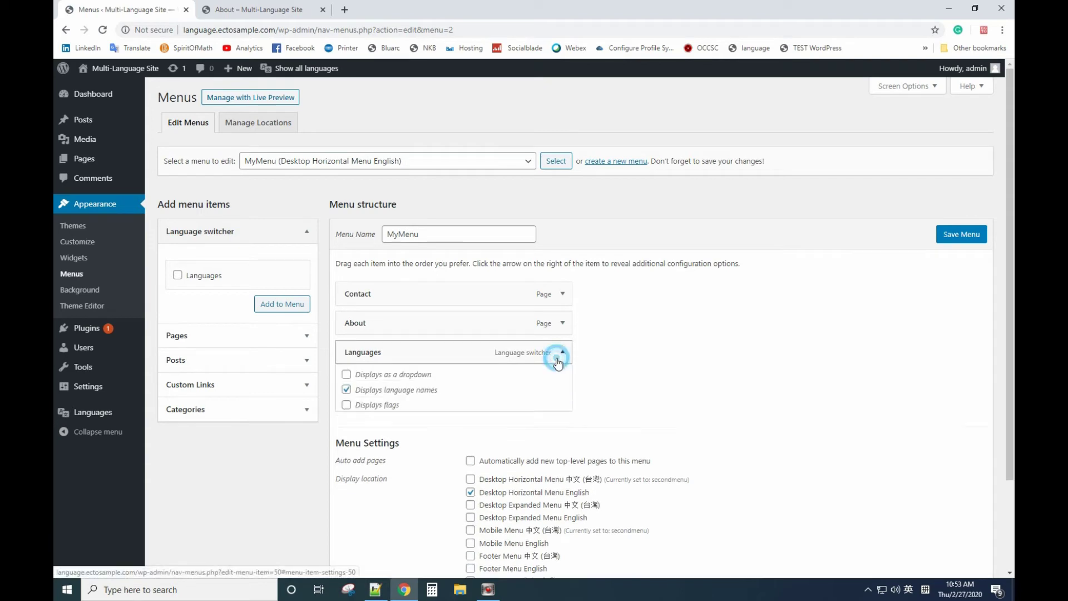
{"action": "left_click", "coordinate": [346, 408]}
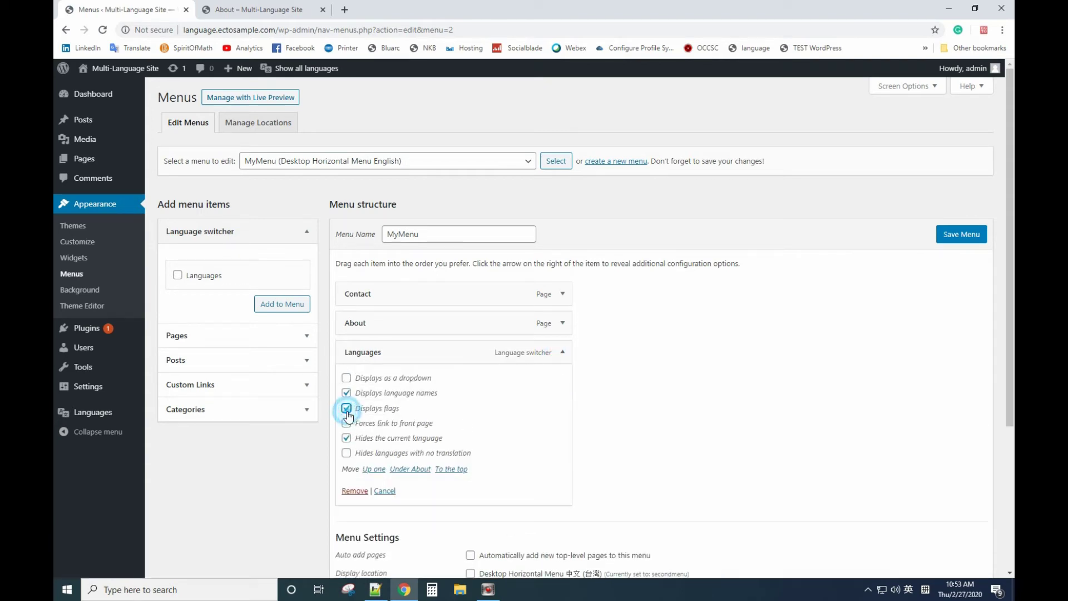
{"action": "left_click", "coordinate": [346, 392]}
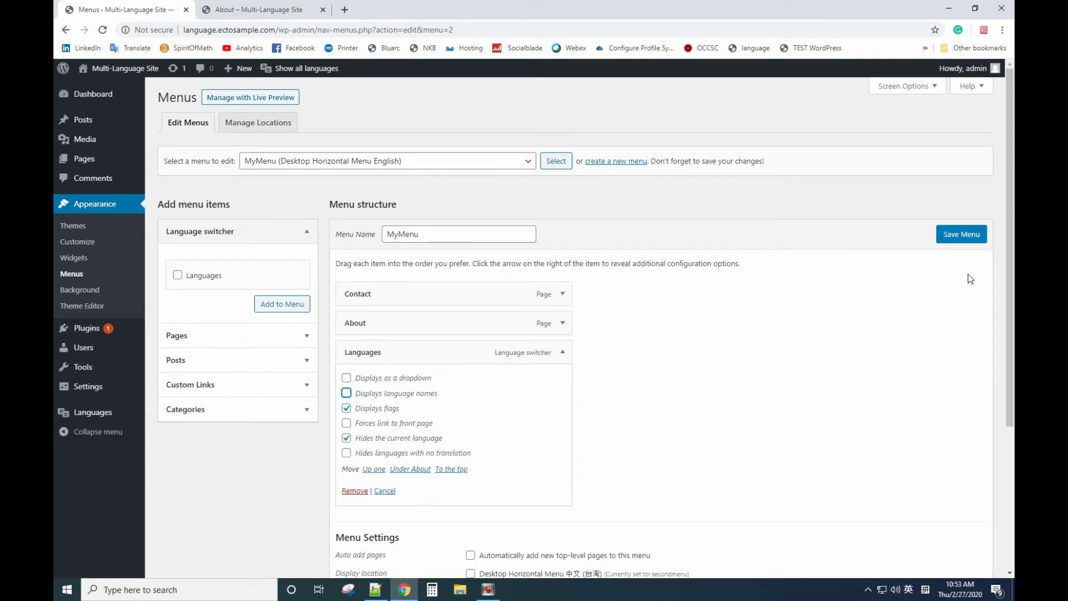
{"action": "left_click", "coordinate": [955, 247]}
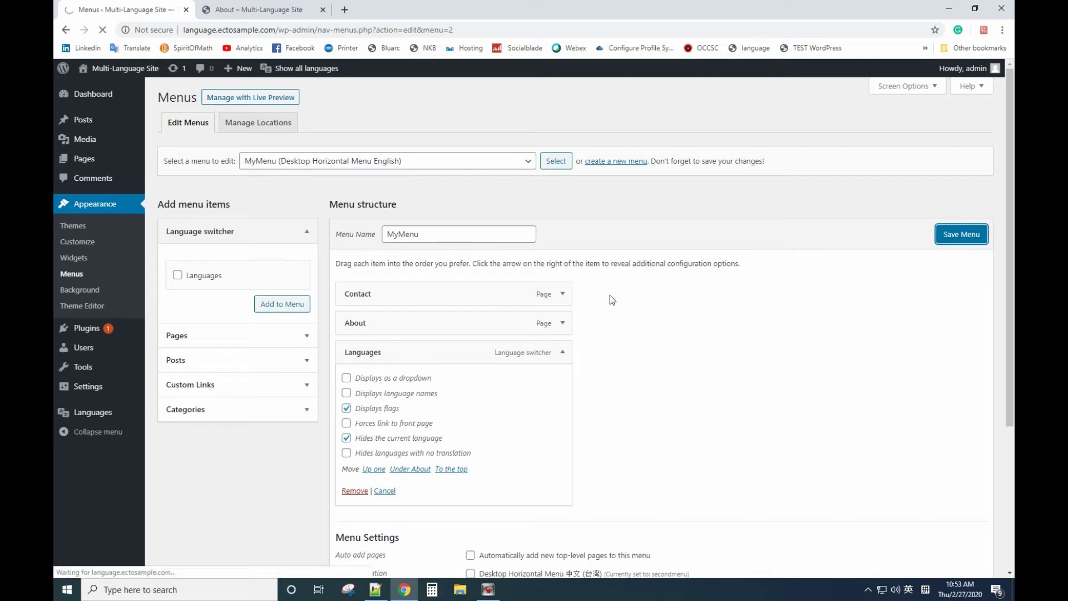
- Reload the live About page and switch to its Chinese translation through the flag to check the switcher, dismissing the translation offer
{"action": "left_click", "coordinate": [262, 9]}
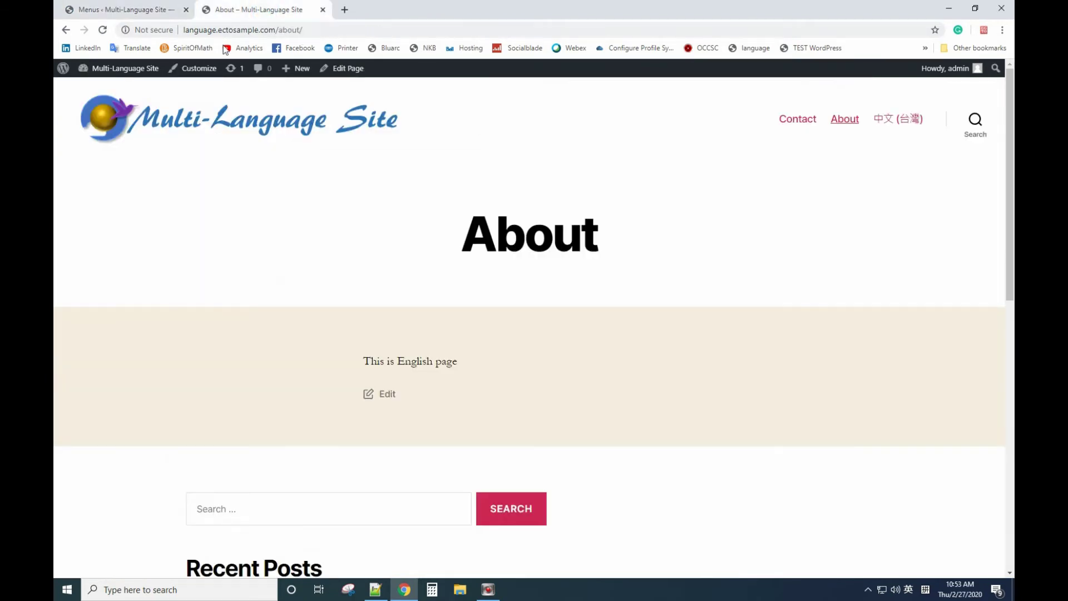
{"action": "left_click", "coordinate": [102, 30]}
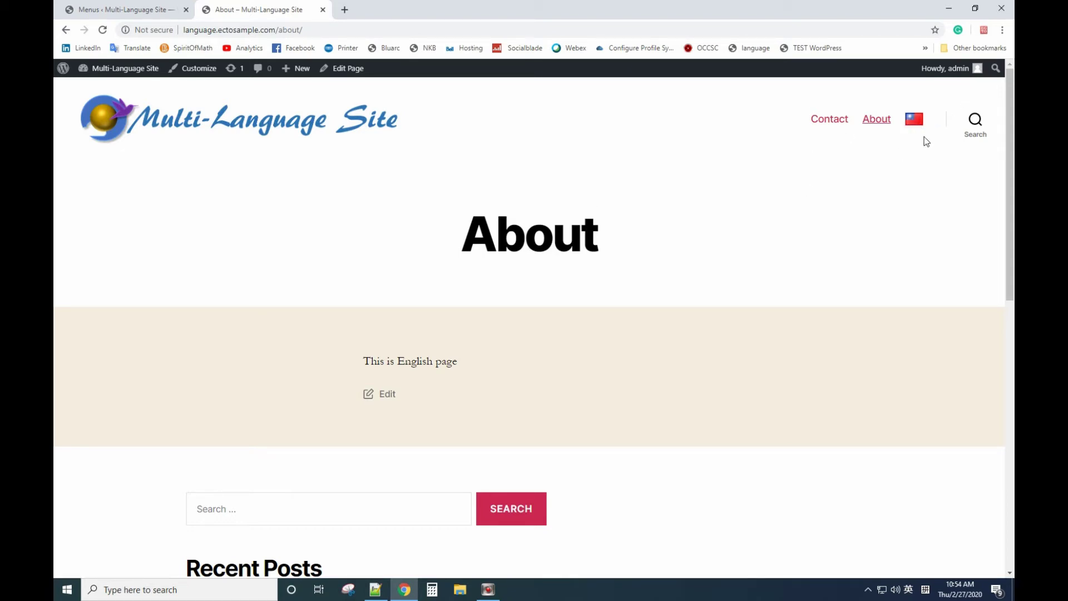
{"action": "left_click", "coordinate": [913, 126]}
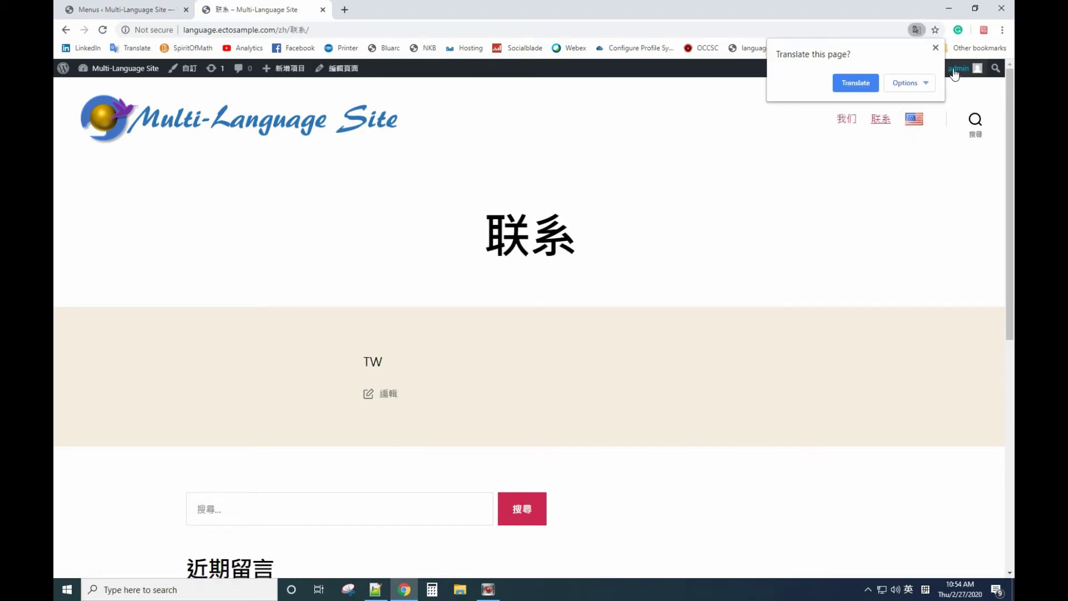
{"action": "left_click", "coordinate": [941, 48]}
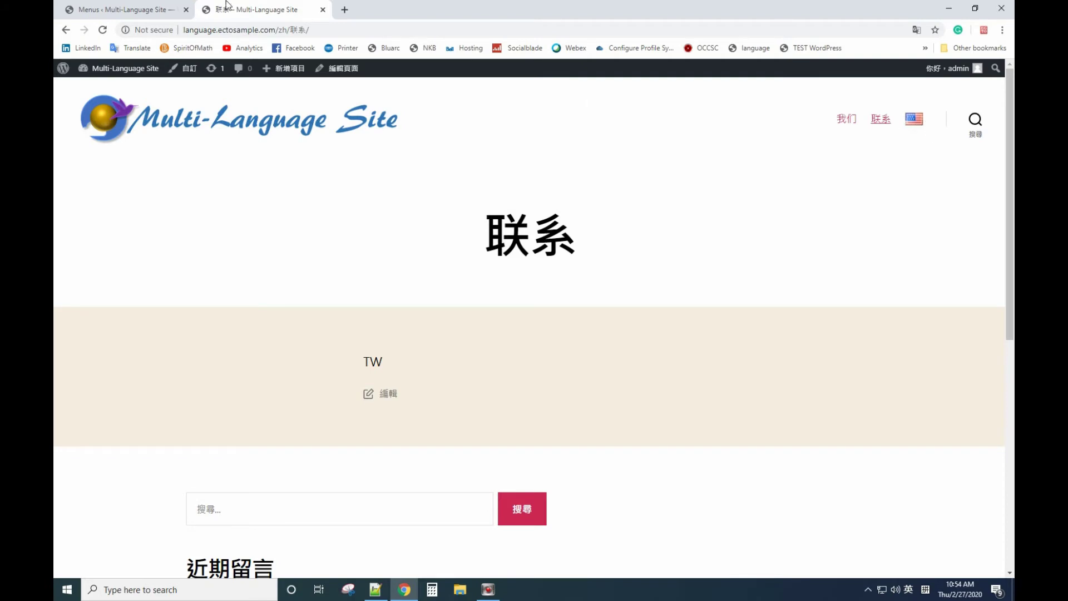
- Open the theme customizer's Additional CSS, cut the whole .lang-item img rule, and publish the change
{"action": "left_click", "coordinate": [119, 9]}
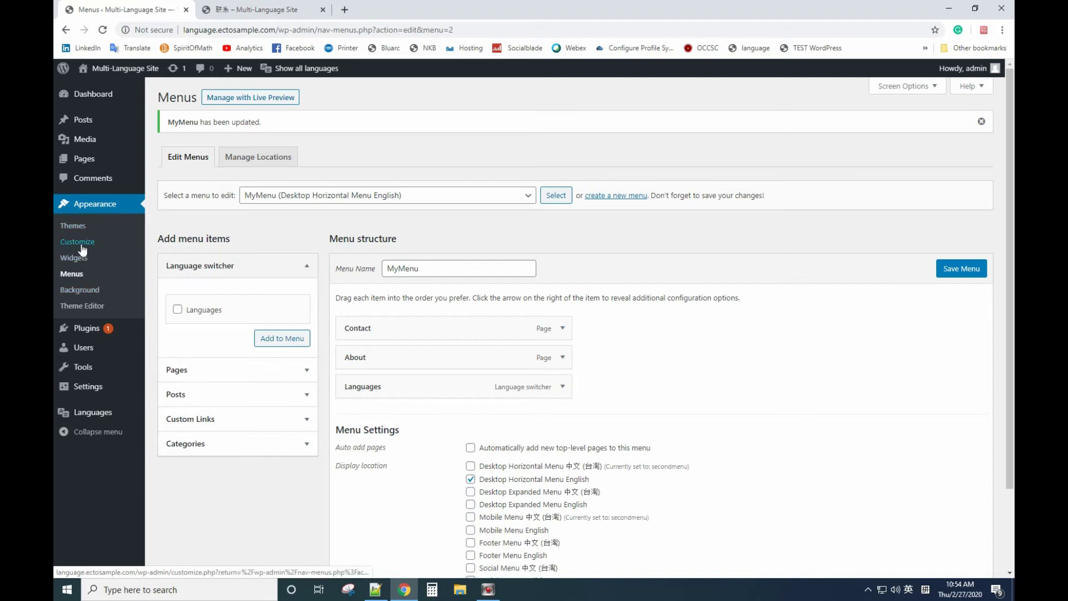
{"action": "left_click", "coordinate": [75, 228]}
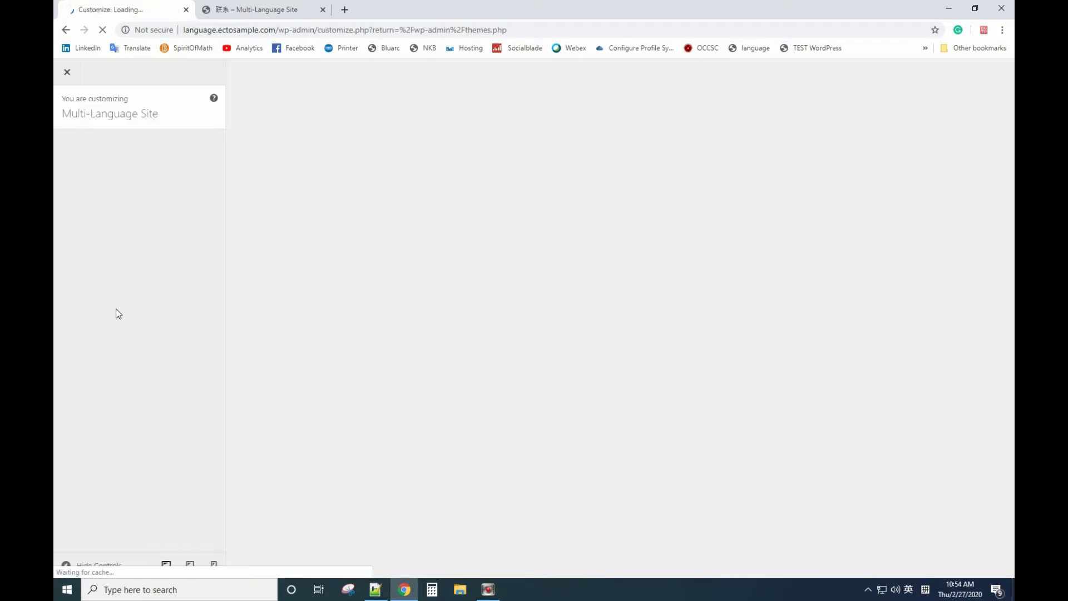
{"action": "left_click", "coordinate": [114, 393]}
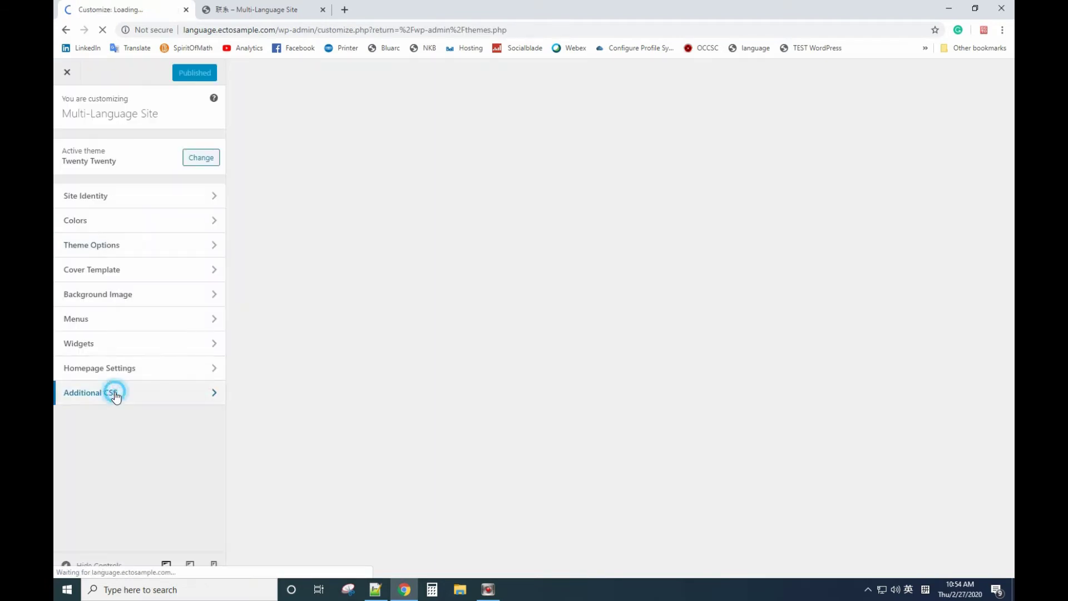
{"action": "left_click_drag", "start_coordinate": [103, 185], "coordinate": [80, 149]}
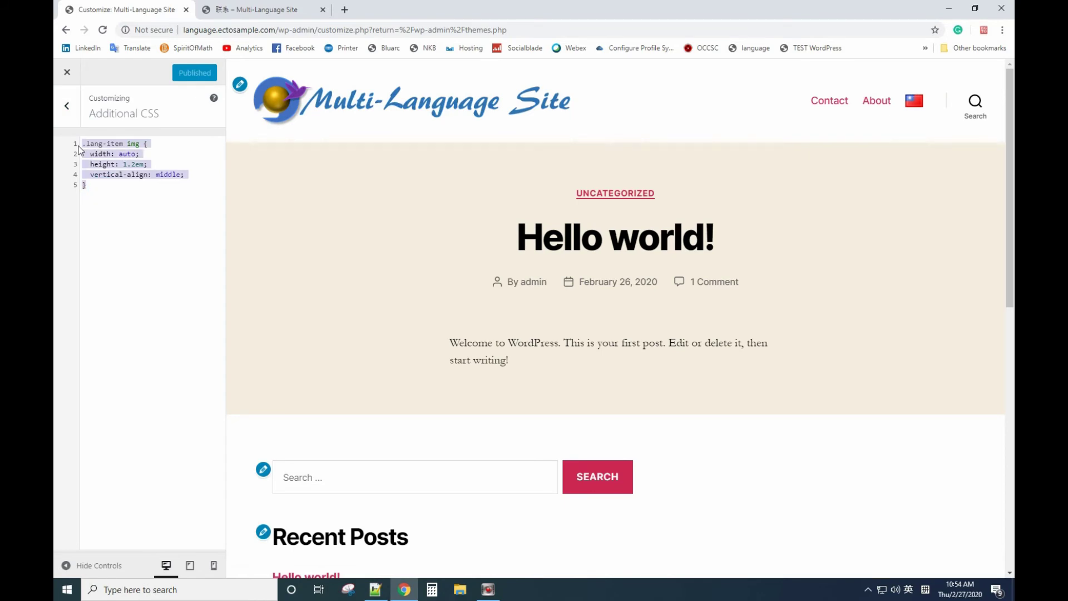
{"action": "right_click", "coordinate": [115, 148]}
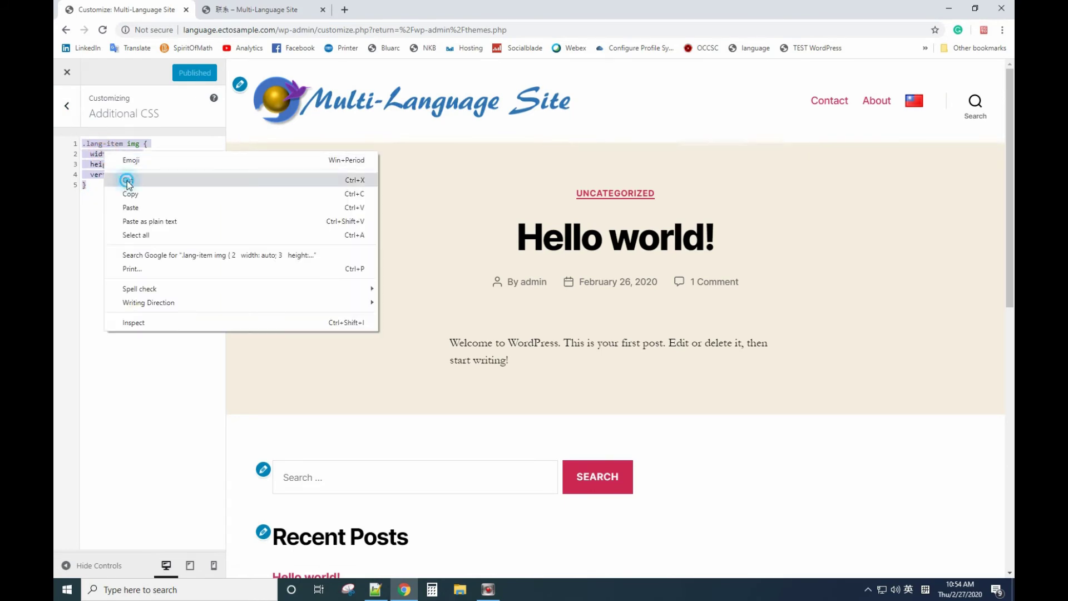
{"action": "left_click", "coordinate": [127, 181]}
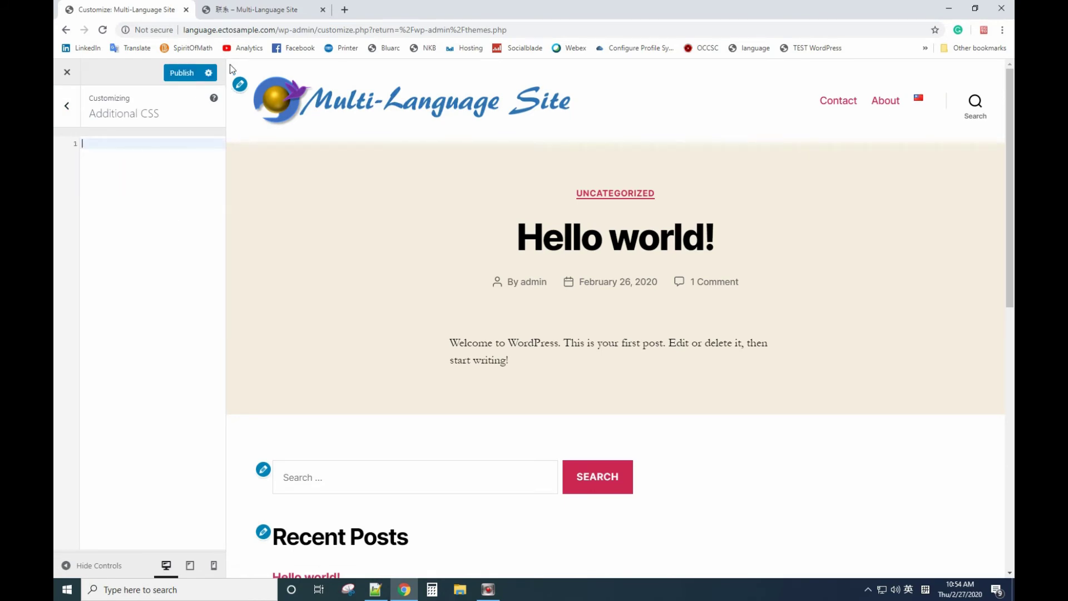
- Reload the live Chinese page to check the flag size without the custom CSS, dismissing the translation offer
{"action": "left_click", "coordinate": [253, 10]}
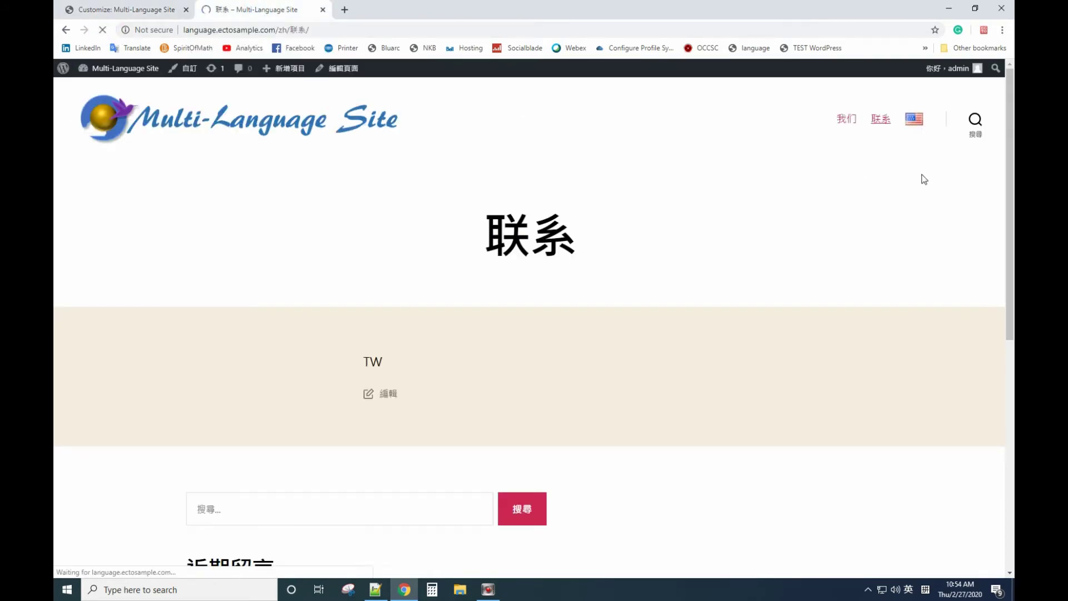
{"action": "left_click", "coordinate": [936, 48]}
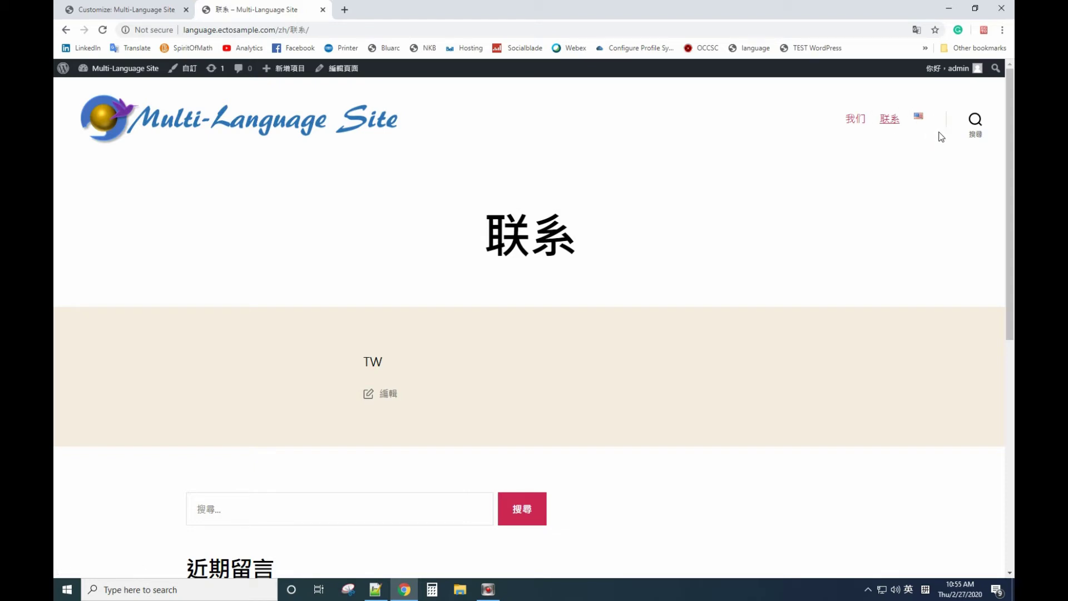
- Close the customizer, reopen its Additional CSS section, and place the cursor in the empty CSS editor
{"action": "left_click", "coordinate": [122, 14]}
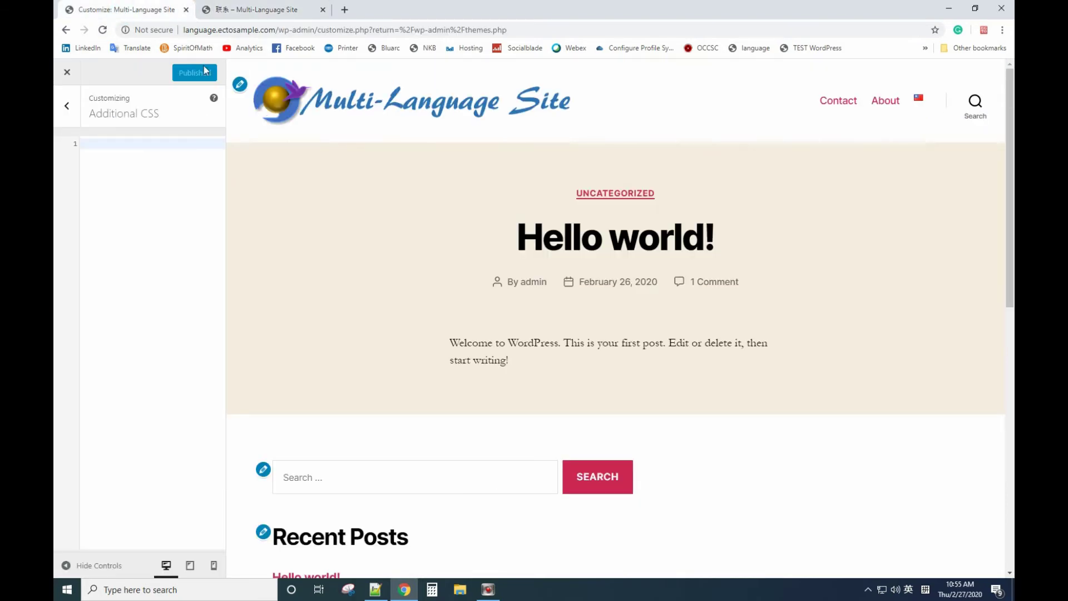
{"action": "left_click", "coordinate": [69, 73]}
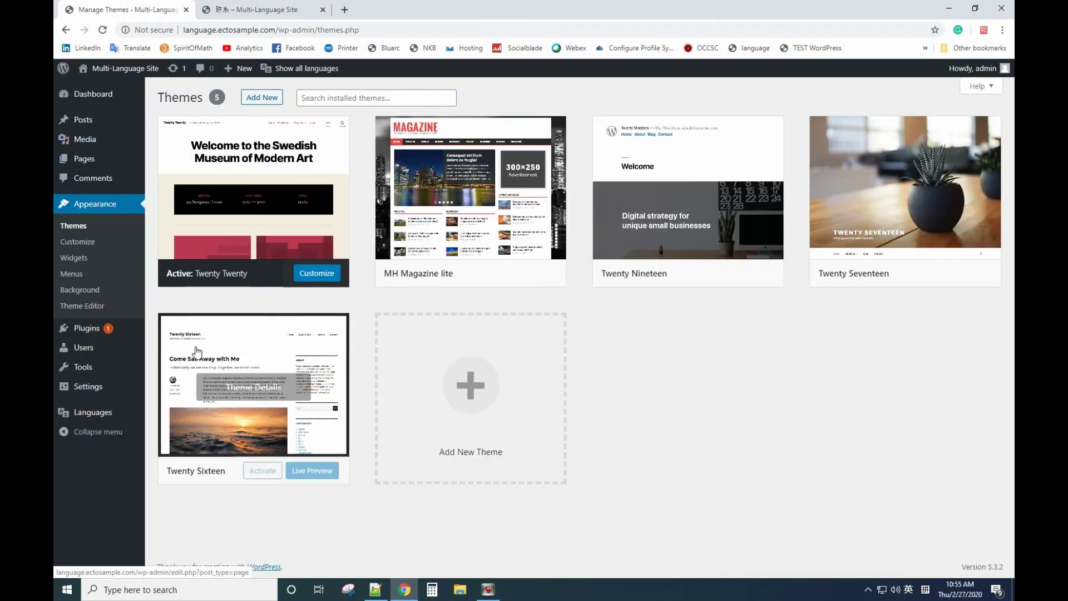
{"action": "left_click", "coordinate": [68, 242]}
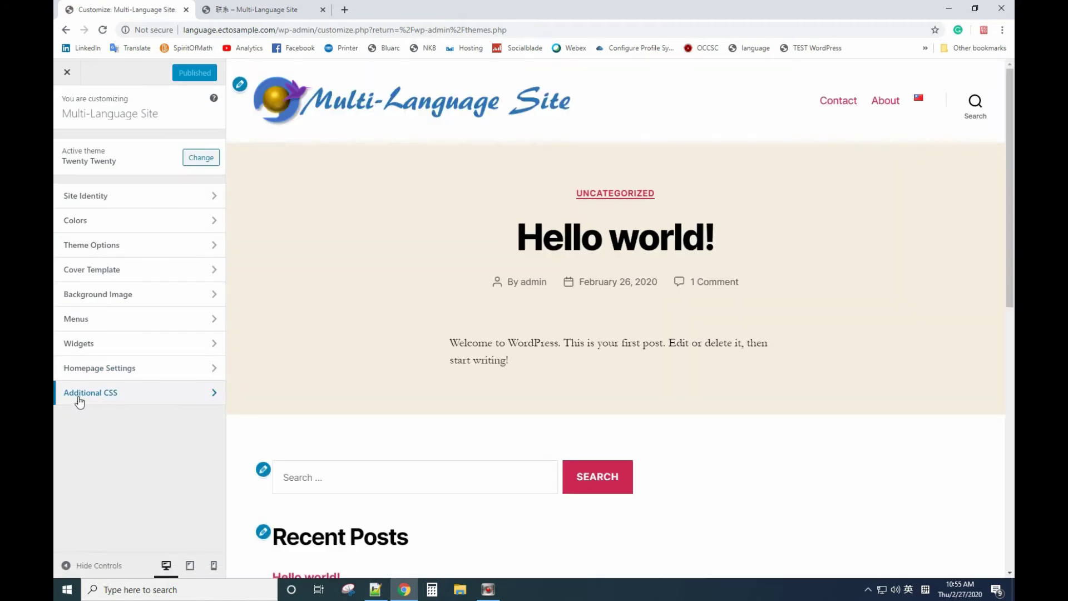
{"action": "left_click", "coordinate": [81, 395]}
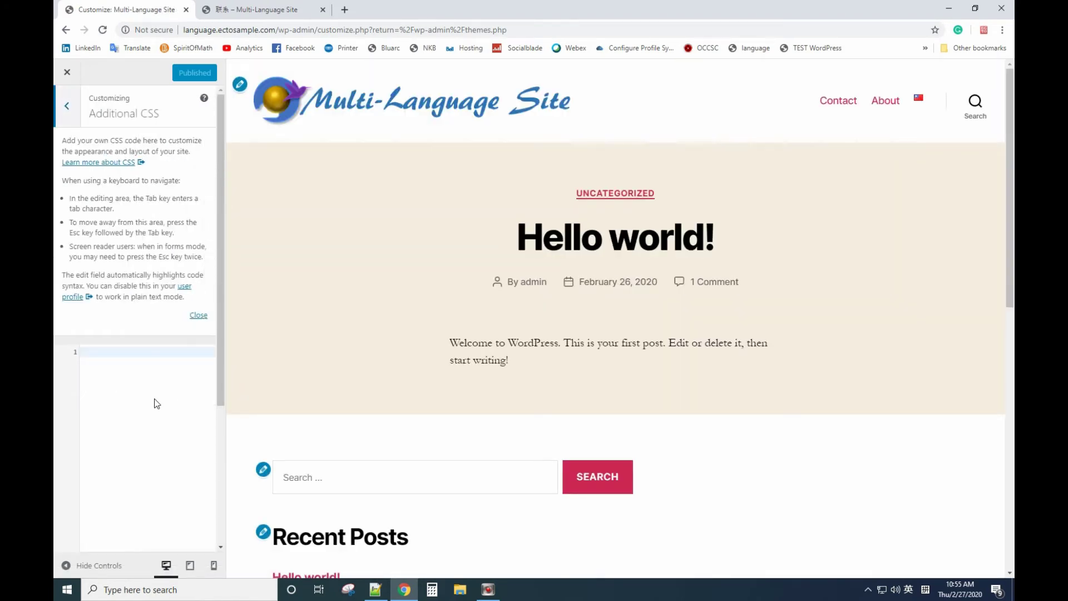
{"action": "right_click", "coordinate": [125, 377]}
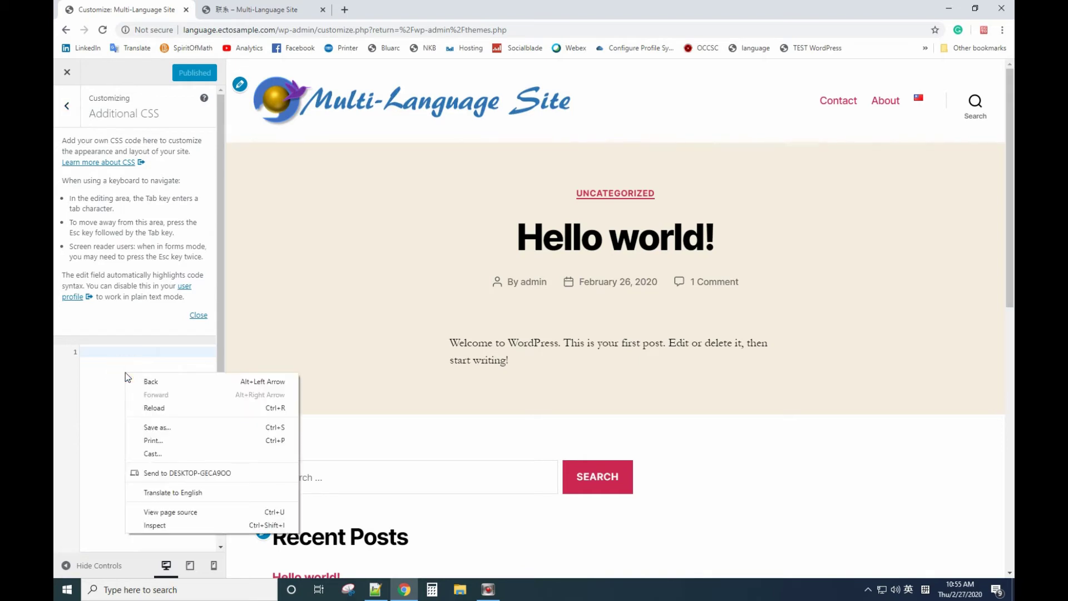
{"action": "left_click", "coordinate": [111, 382]}
{"action": "right_click", "coordinate": [118, 372]}
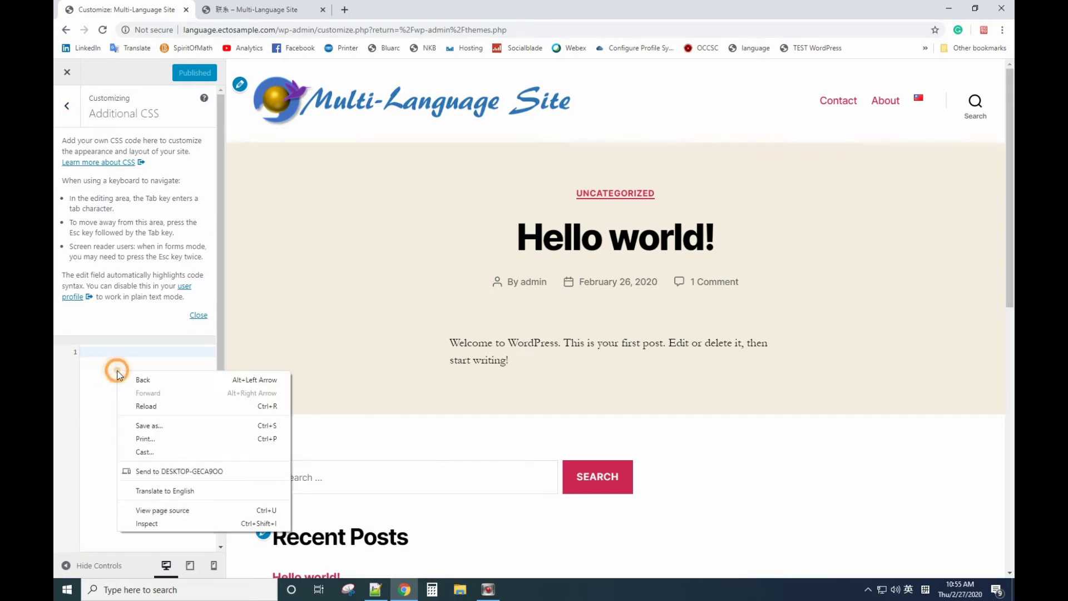
{"action": "left_click", "coordinate": [103, 373]}
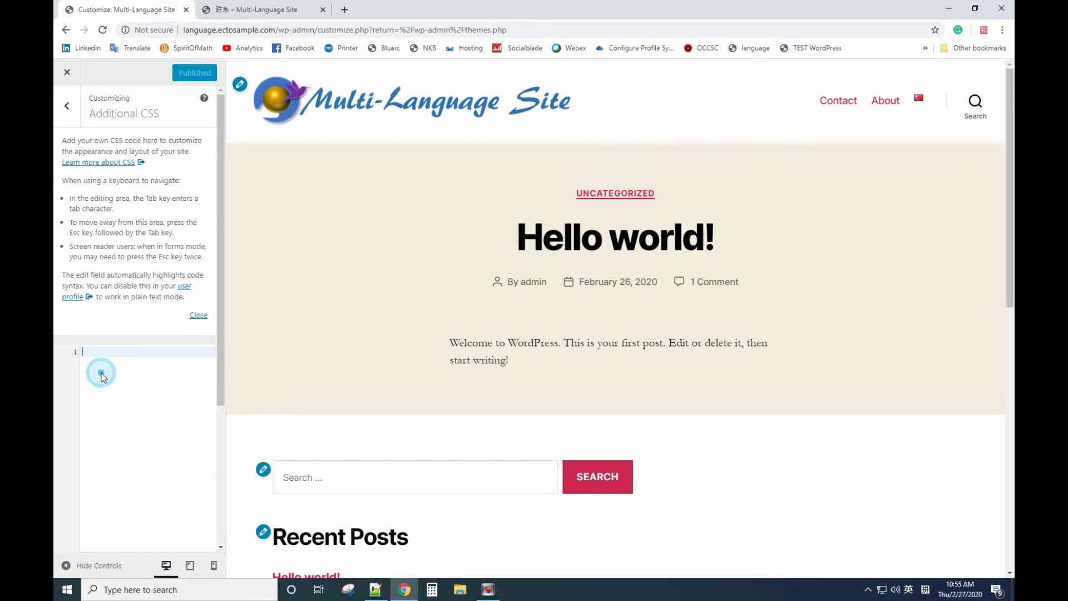
- Switch to Notepad++ and copy the .lang-item img flag-size rule from MH Magazine lite theme readme.txt, then return to the browser
{"action": "left_click", "coordinate": [384, 590]}
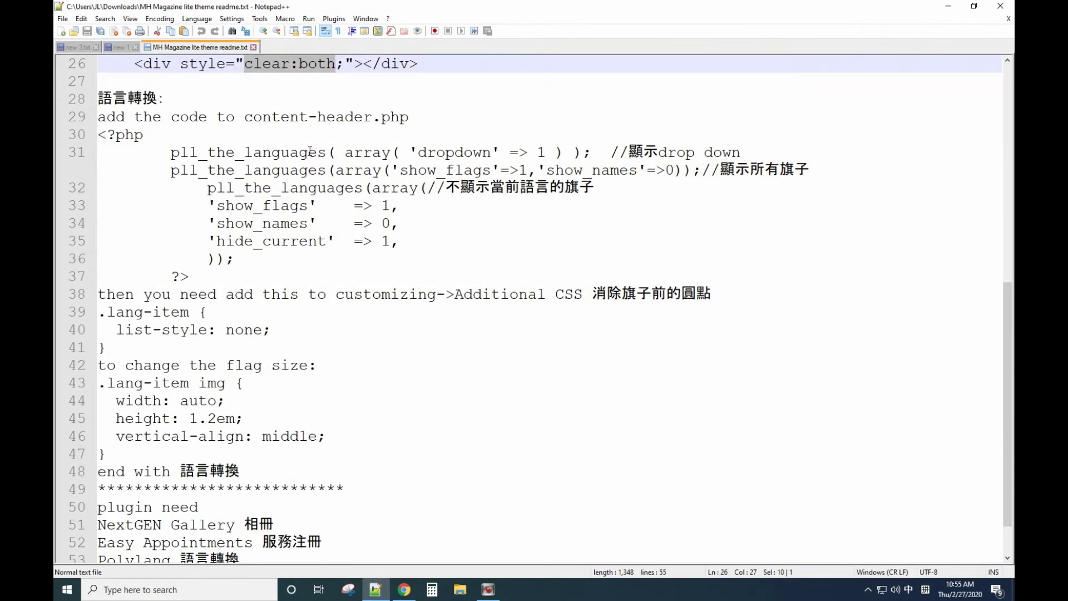
{"action": "scroll", "coordinate": [310, 152], "scroll_direction": "up", "scroll_amount": 8}
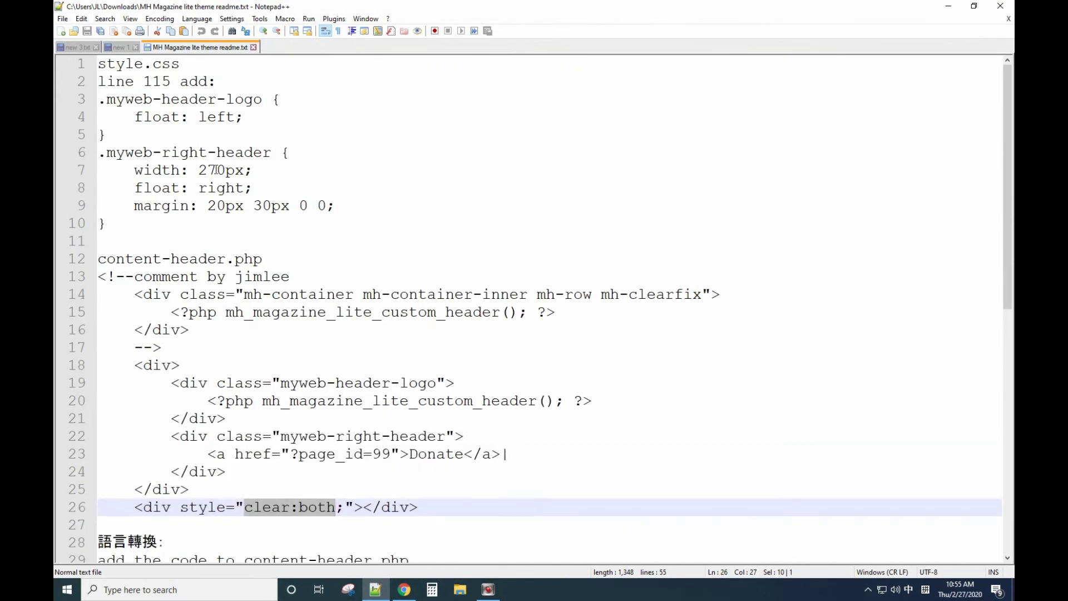
{"action": "scroll", "coordinate": [246, 235], "scroll_direction": "down", "scroll_amount": 7}
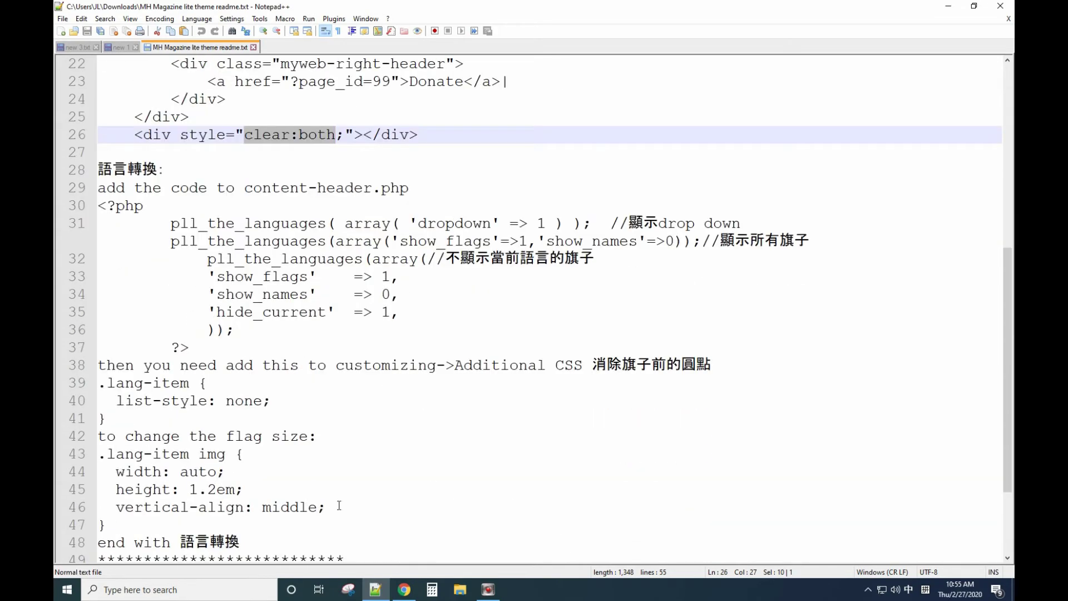
{"action": "left_click_drag", "start_coordinate": [104, 533], "coordinate": [111, 463]}
{"action": "key", "text": "ctrl+c"}
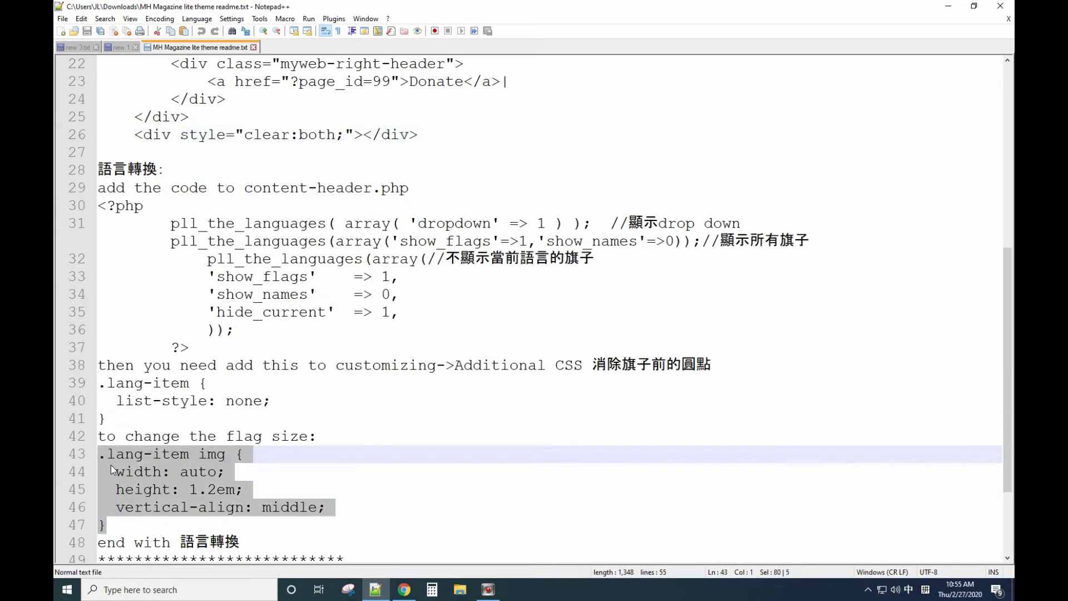
{"action": "right_click", "coordinate": [121, 468]}
{"action": "left_click", "coordinate": [147, 246]}
{"action": "left_click", "coordinate": [940, 6]}
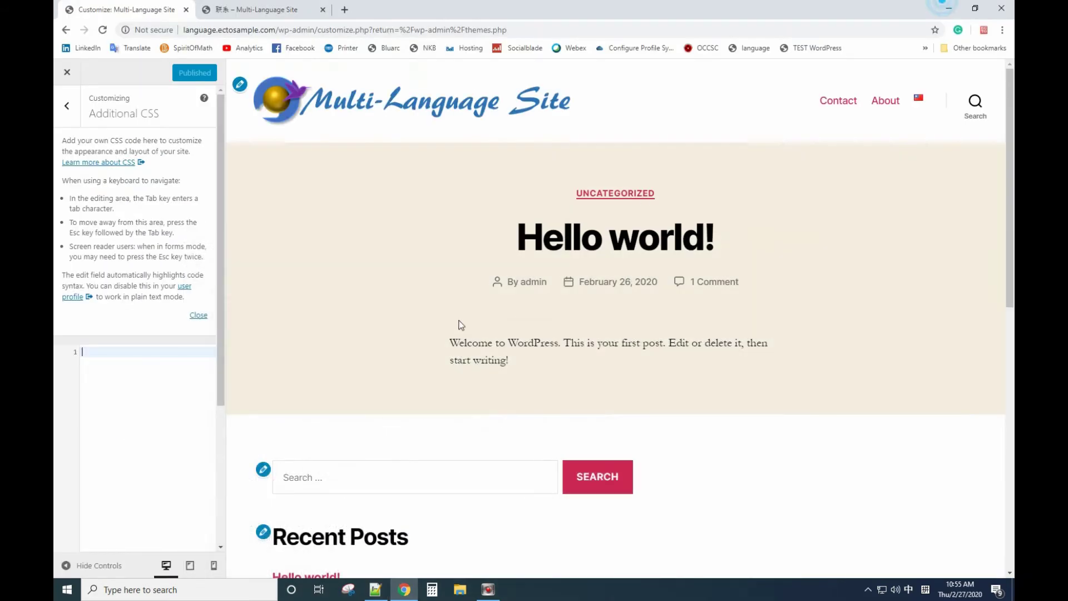
- Paste the .lang-item img rule with width auto, height 1.2em and vertical-align middle into Additional CSS and publish it
{"action": "right_click", "coordinate": [126, 369]}
{"action": "left_click", "coordinate": [119, 409]}
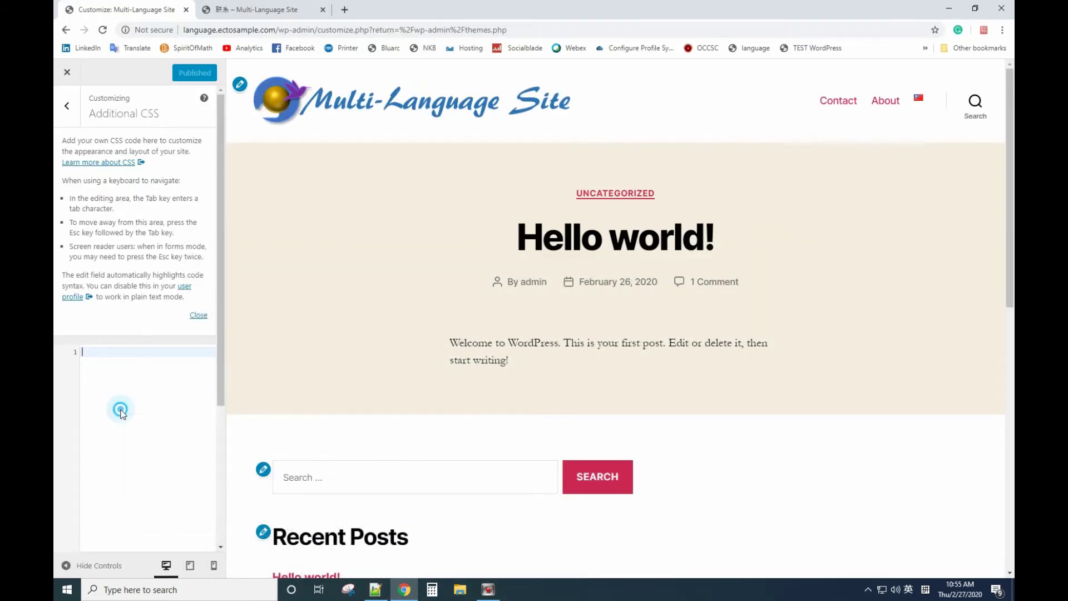
{"action": "key", "text": "ctrl+v"}
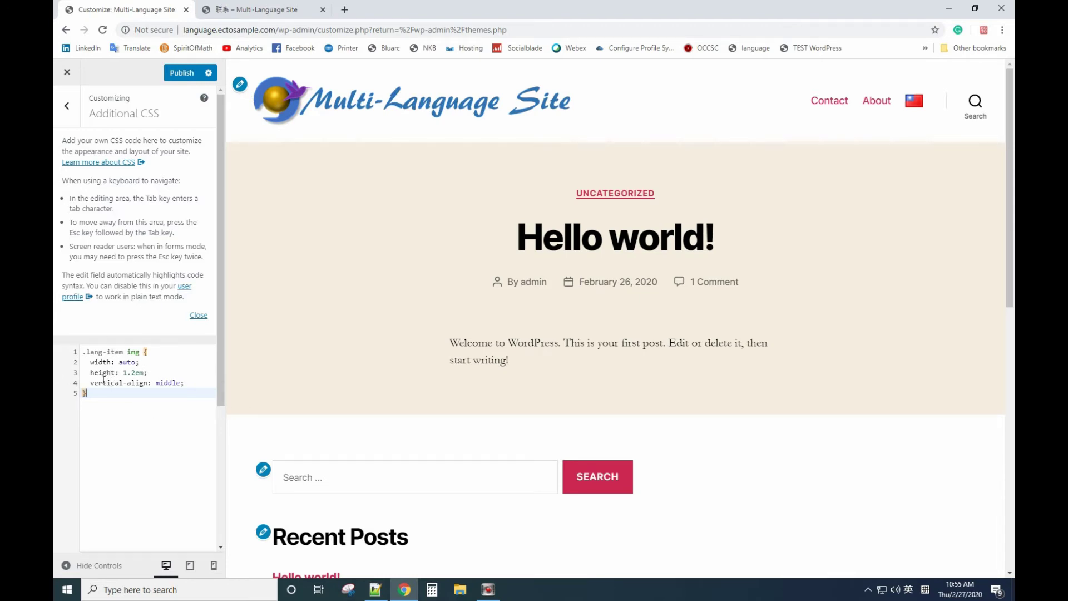
{"action": "triple_click", "coordinate": [129, 373]}
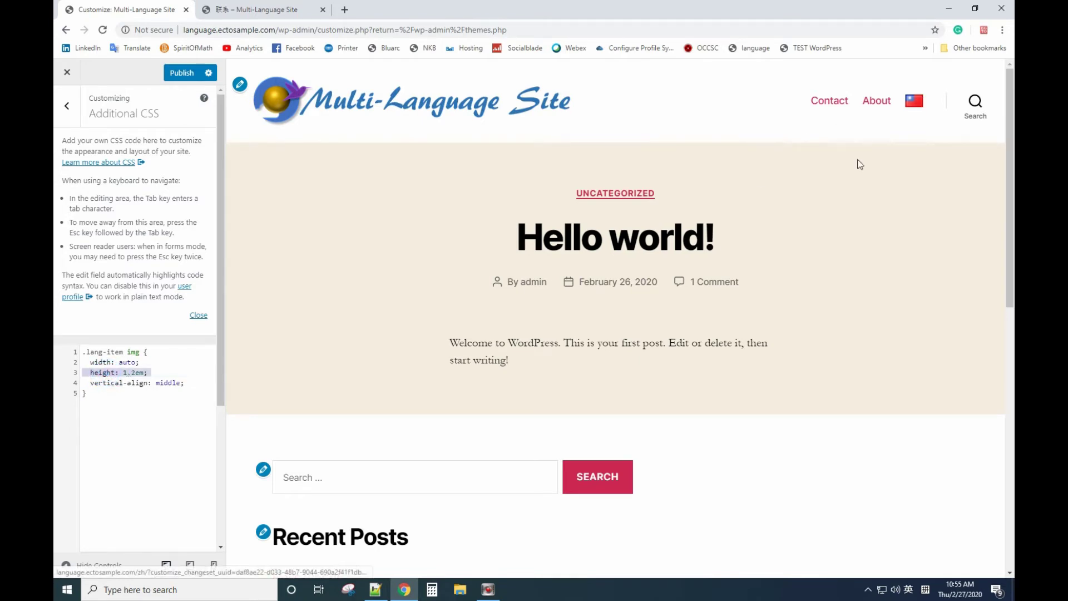
{"action": "left_click", "coordinate": [178, 75]}
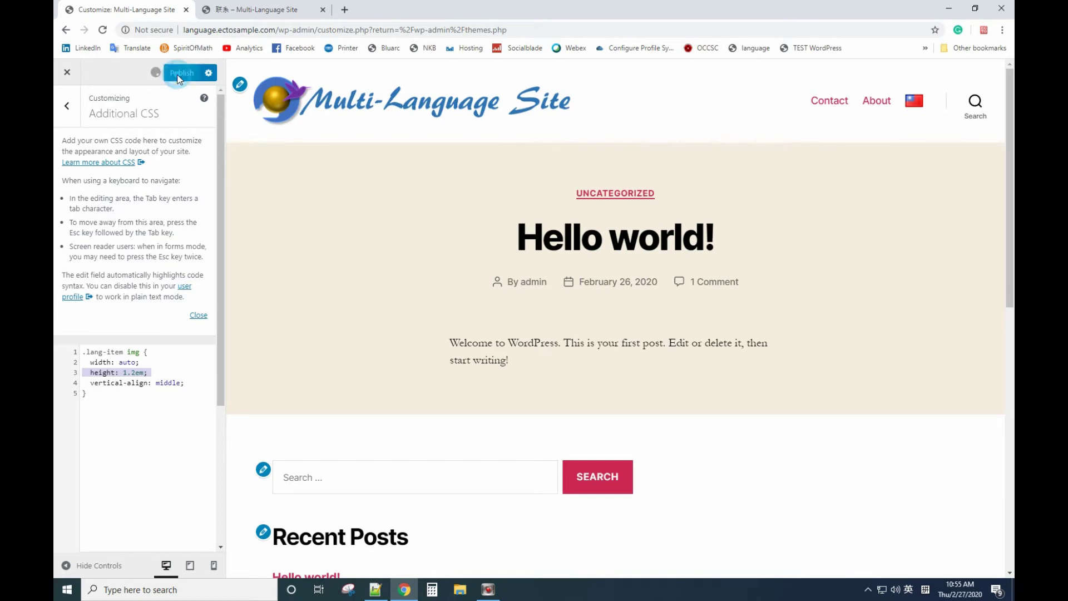
- Reload the live Chinese page to check the flag size with the custom CSS applied, dismissing the translation offer
{"action": "left_click", "coordinate": [259, 6]}
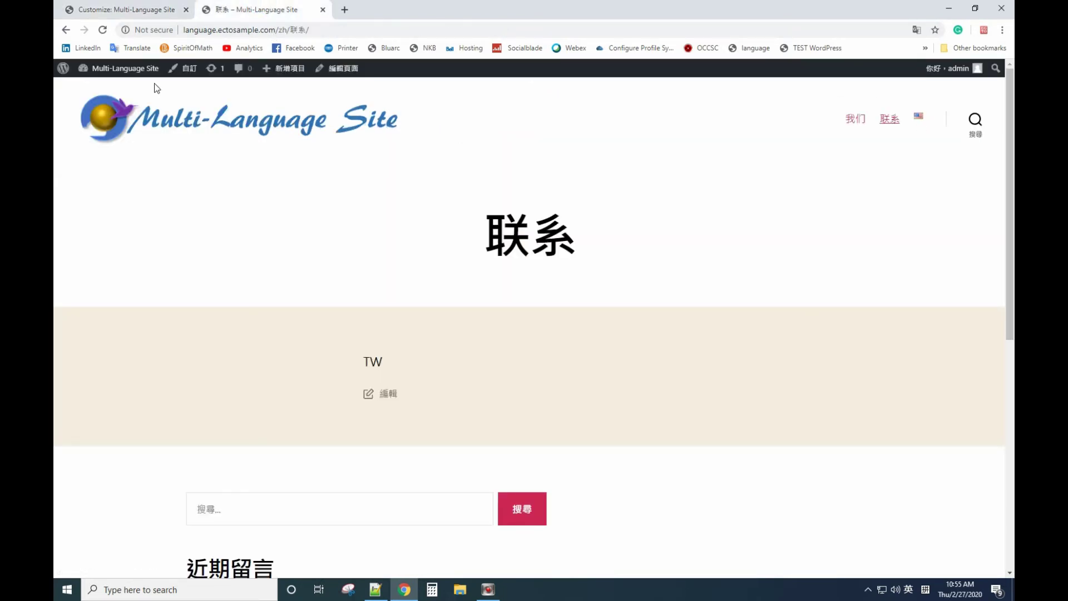
{"action": "left_click", "coordinate": [927, 120]}
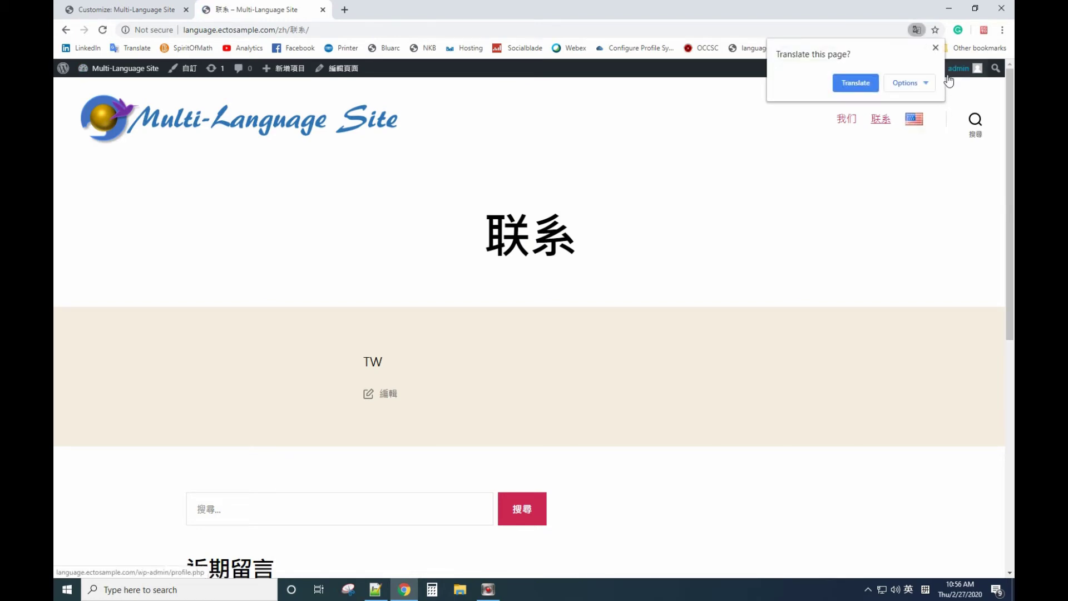
{"action": "left_click", "coordinate": [936, 48]}
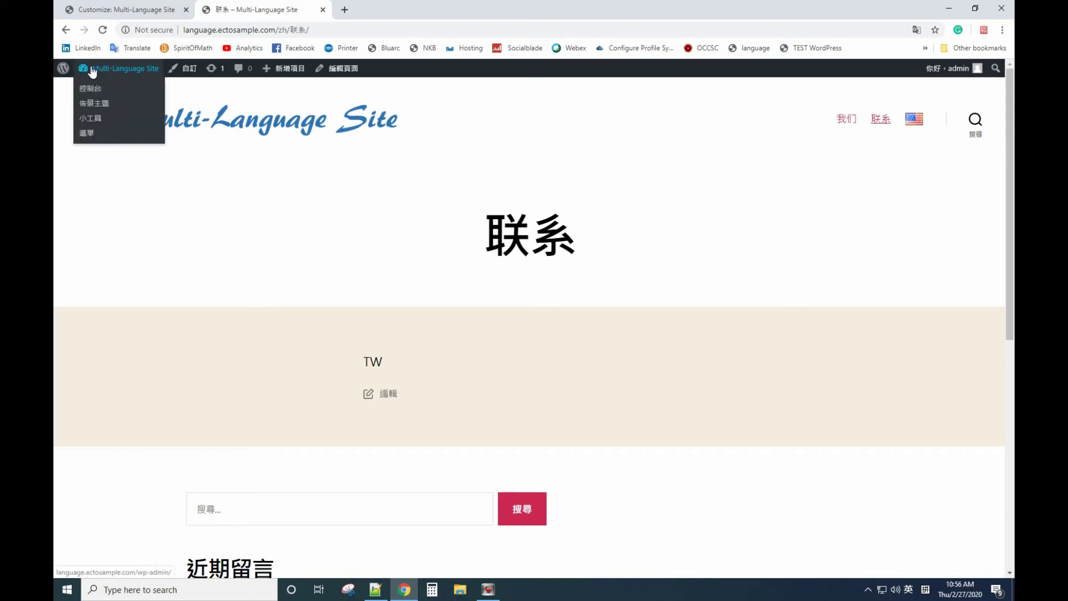
- Go to the installed themes from the site's dashboard and activate the MH Magazine lite theme
{"action": "left_click", "coordinate": [88, 89]}
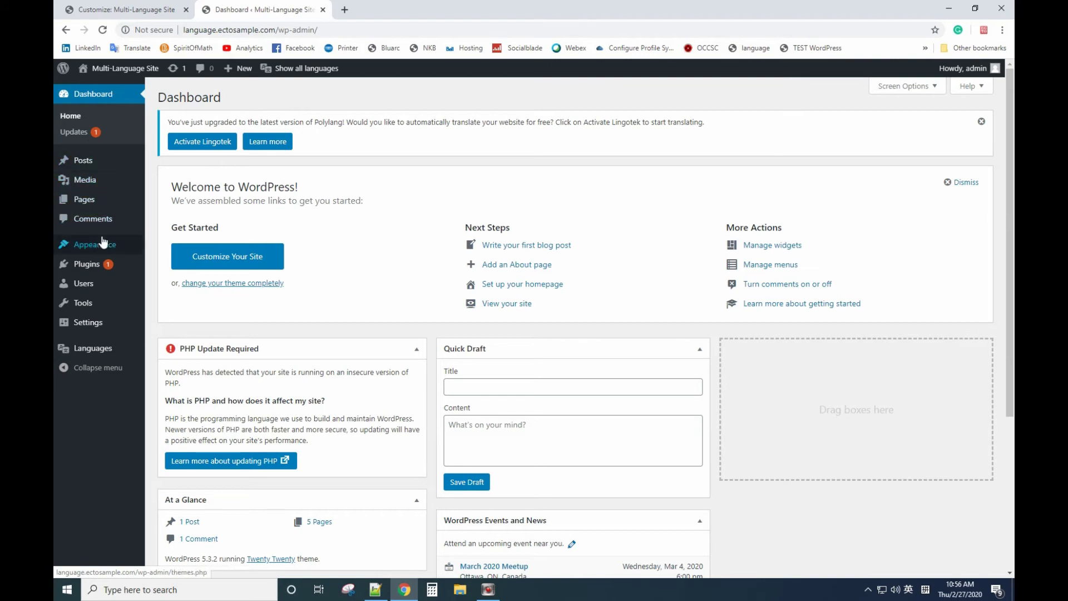
{"action": "mouse_move", "coordinate": [97, 251]}
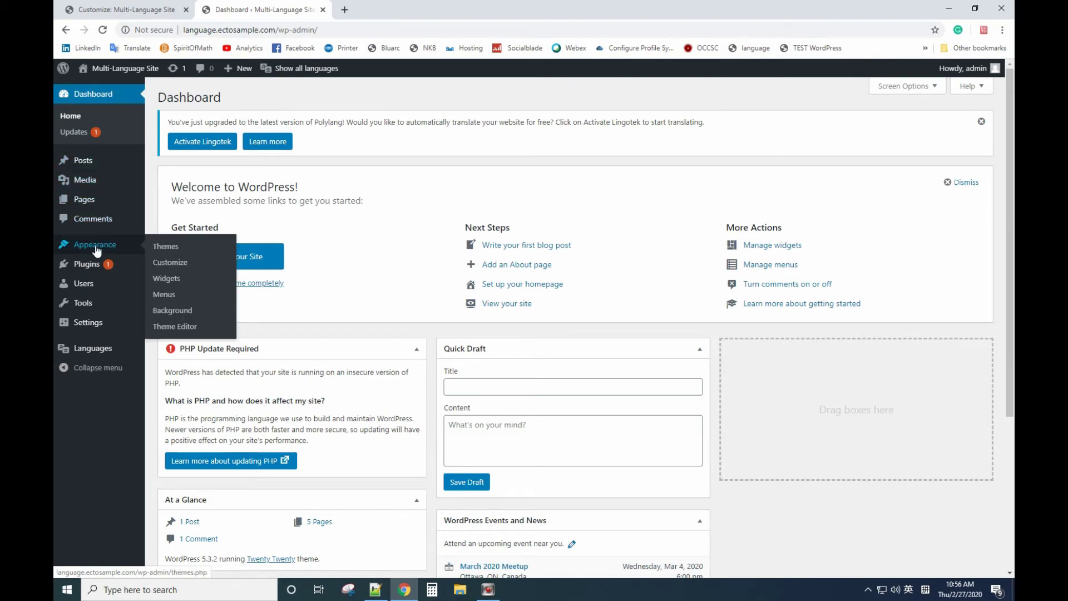
{"action": "left_click", "coordinate": [165, 246]}
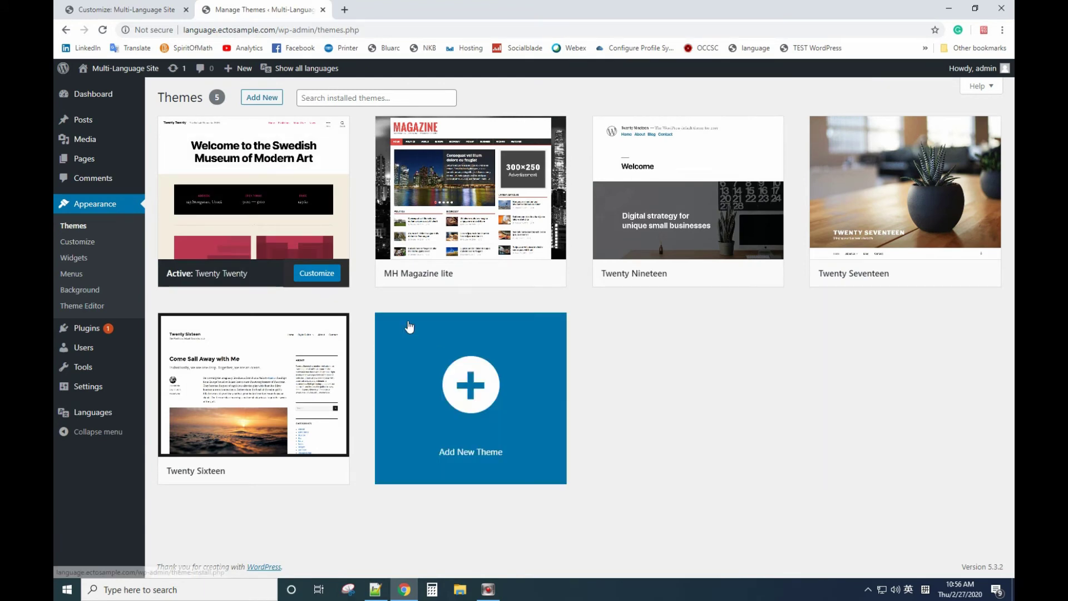
{"action": "left_click", "coordinate": [485, 276]}
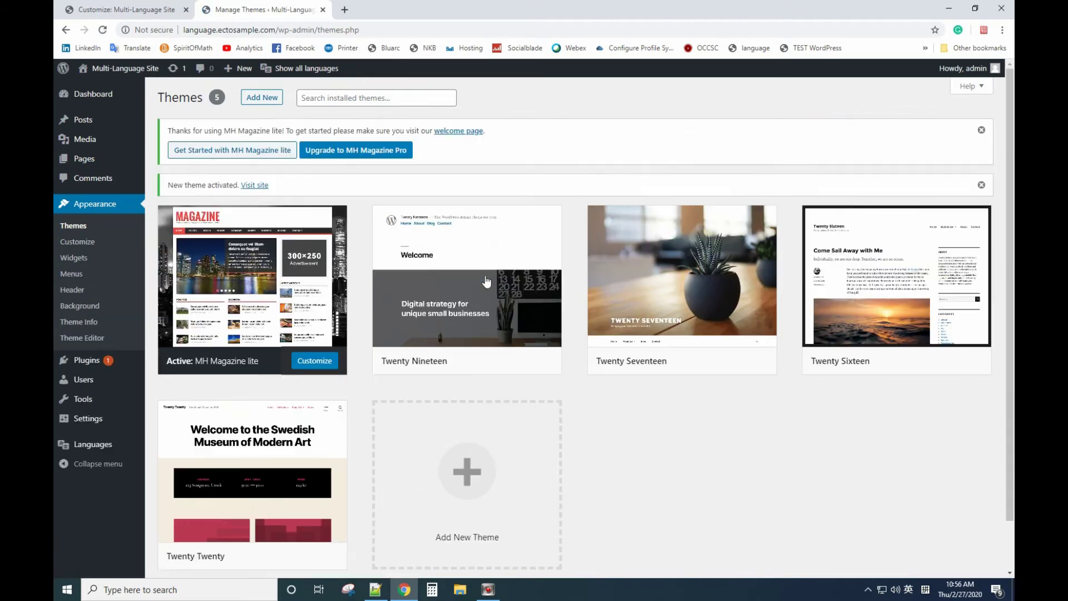
- Open the live site in a new browser tab to view its front page and menu under the new theme
{"action": "mouse_move", "coordinate": [125, 74]}
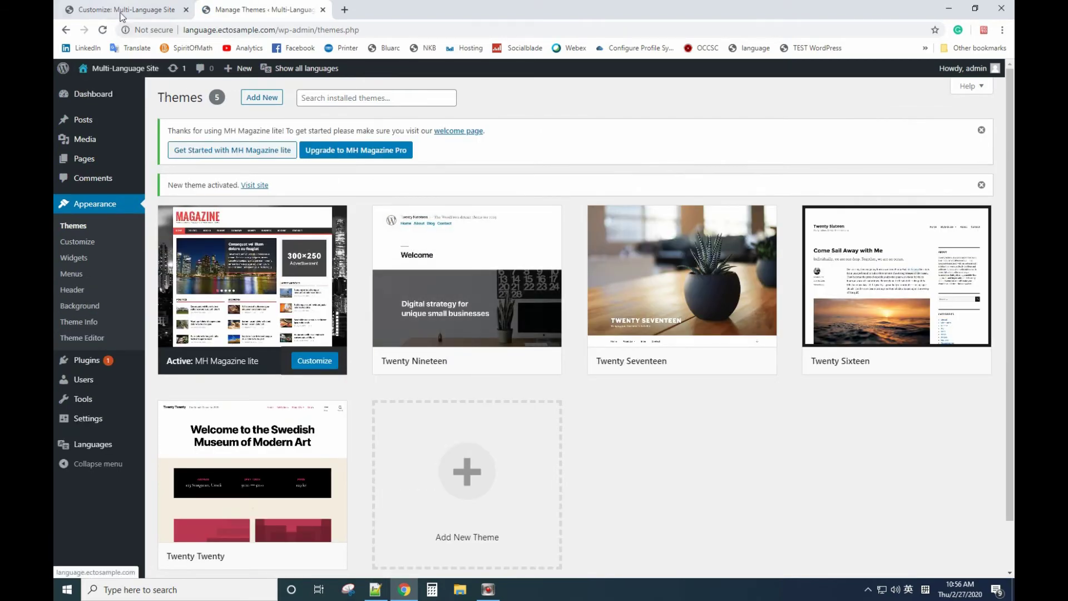
{"action": "left_click", "coordinate": [139, 10]}
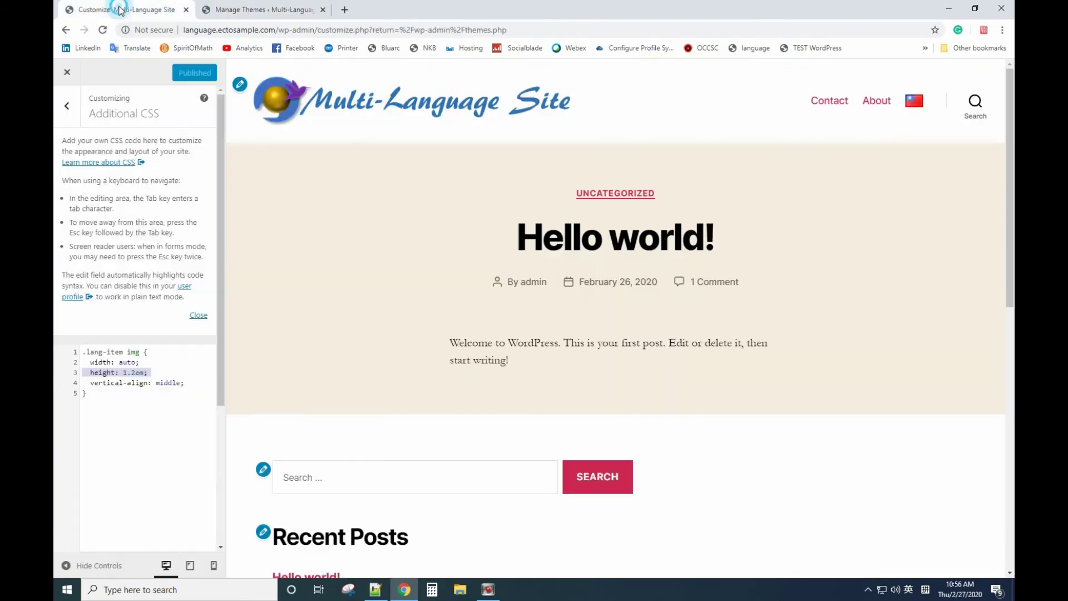
{"action": "left_click", "coordinate": [245, 9]}
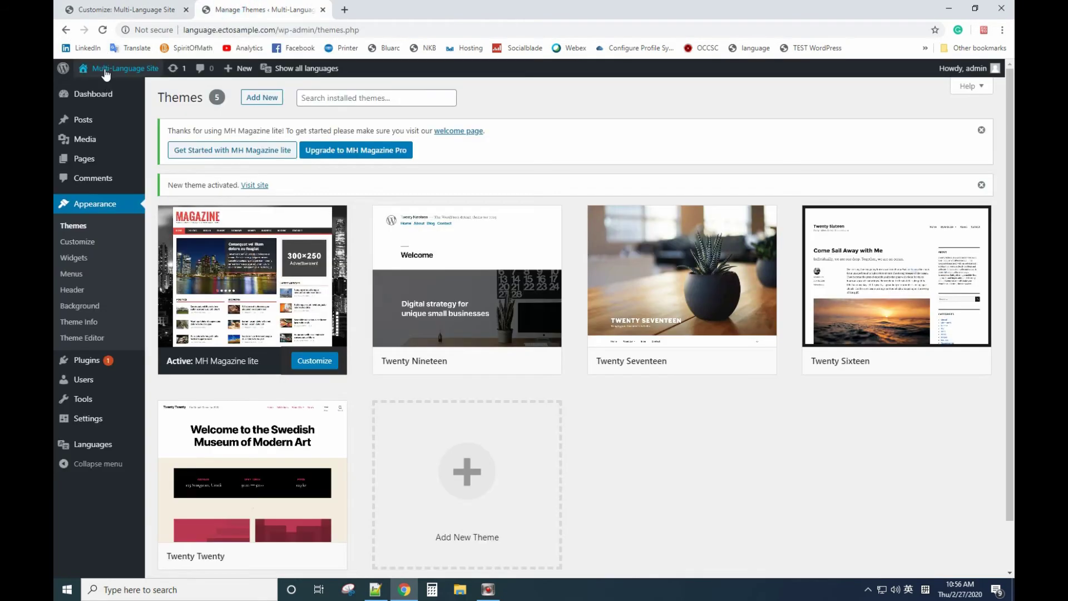
{"action": "right_click", "coordinate": [92, 83]}
{"action": "left_click", "coordinate": [113, 91]}
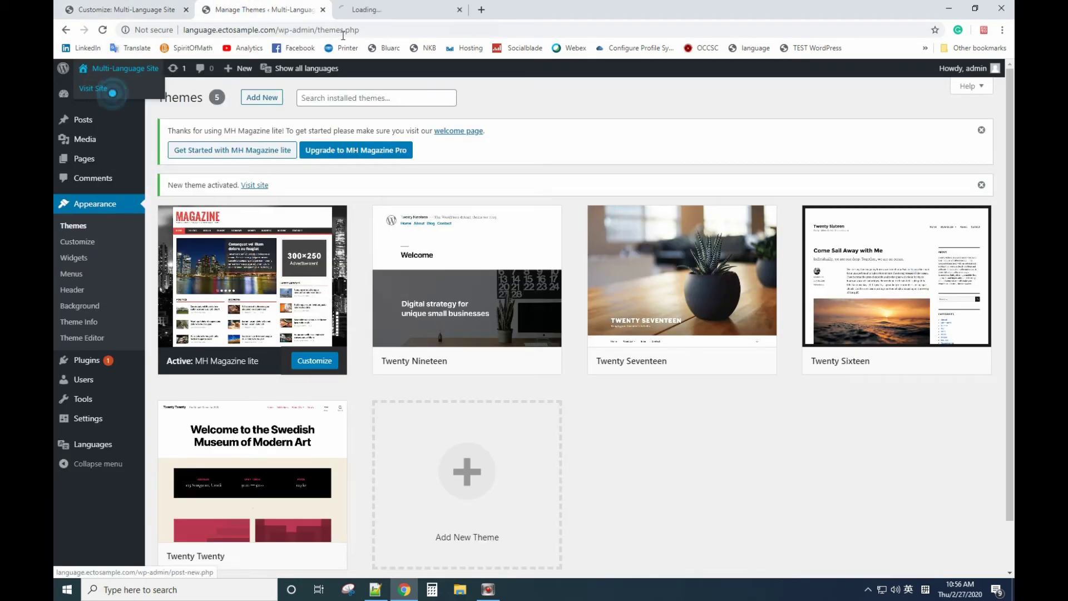
{"action": "left_click", "coordinate": [362, 9]}
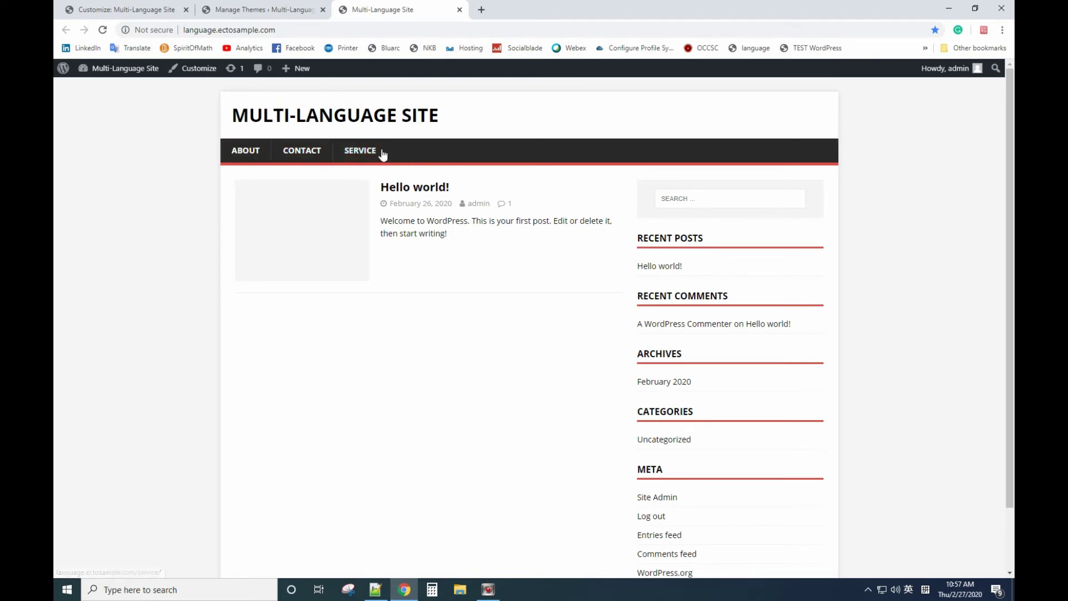
- Open the menu editor, expand MyMenu's Languages item to check its switcher options, and compare with the live site's menu
{"action": "left_click", "coordinate": [265, 11]}
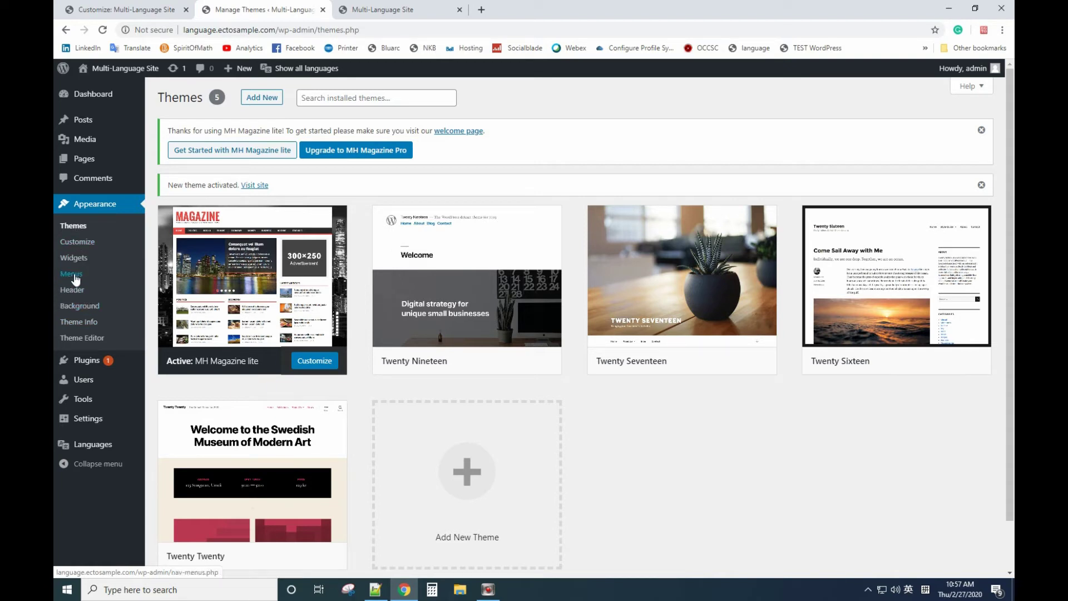
{"action": "left_click", "coordinate": [480, 363]}
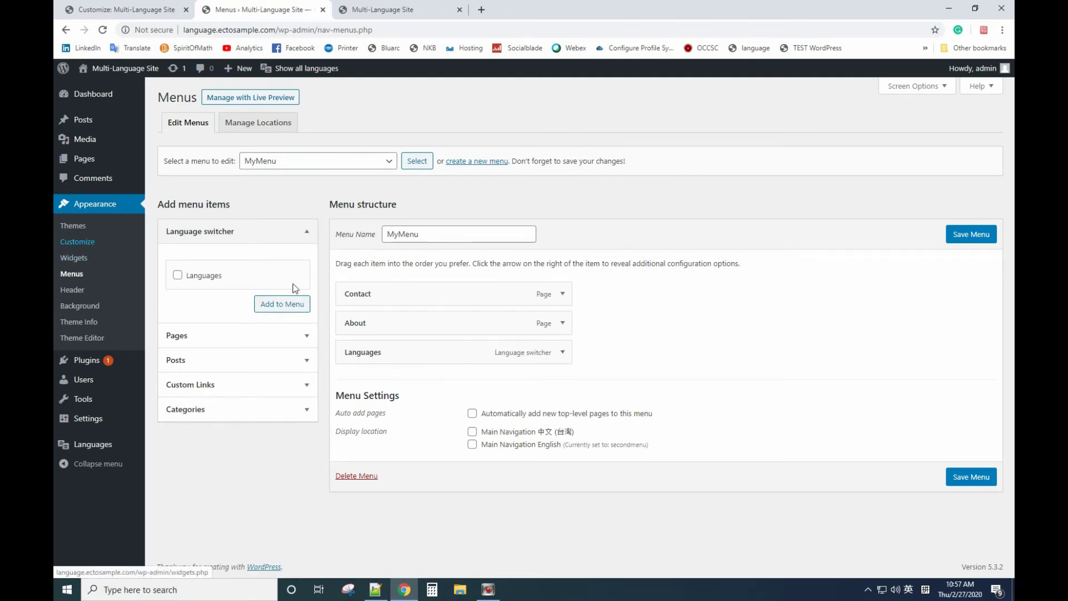
{"action": "left_click", "coordinate": [562, 350]}
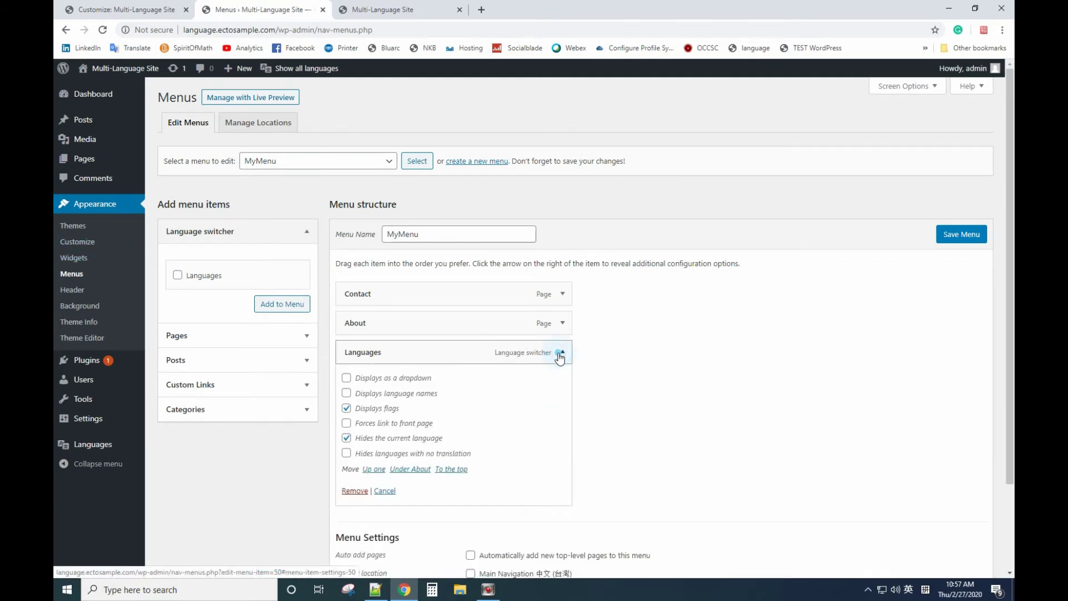
{"action": "left_click", "coordinate": [367, 9]}
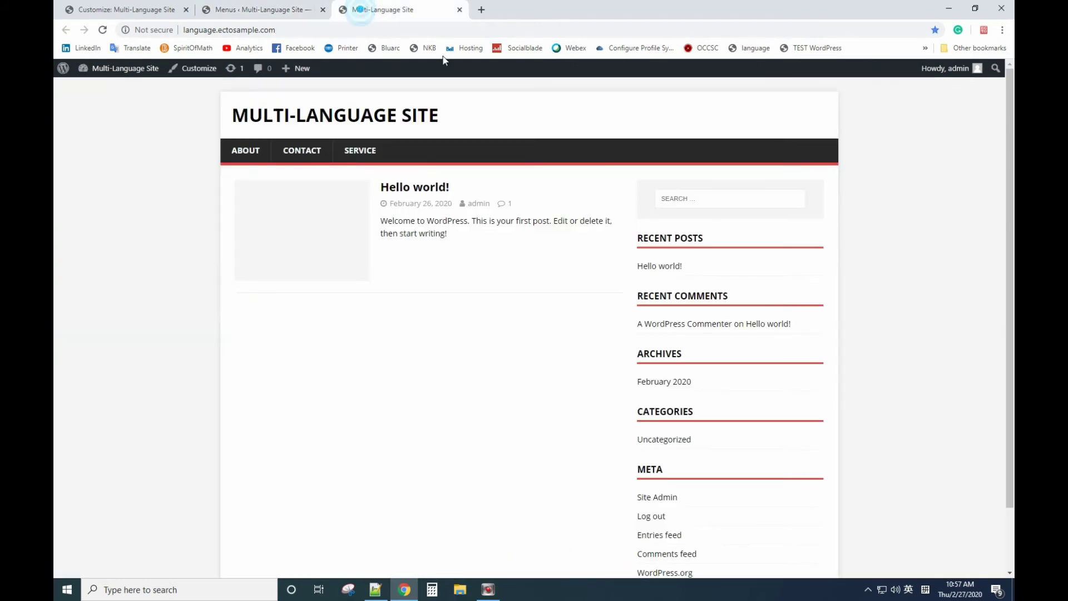
{"action": "left_click", "coordinate": [301, 10]}
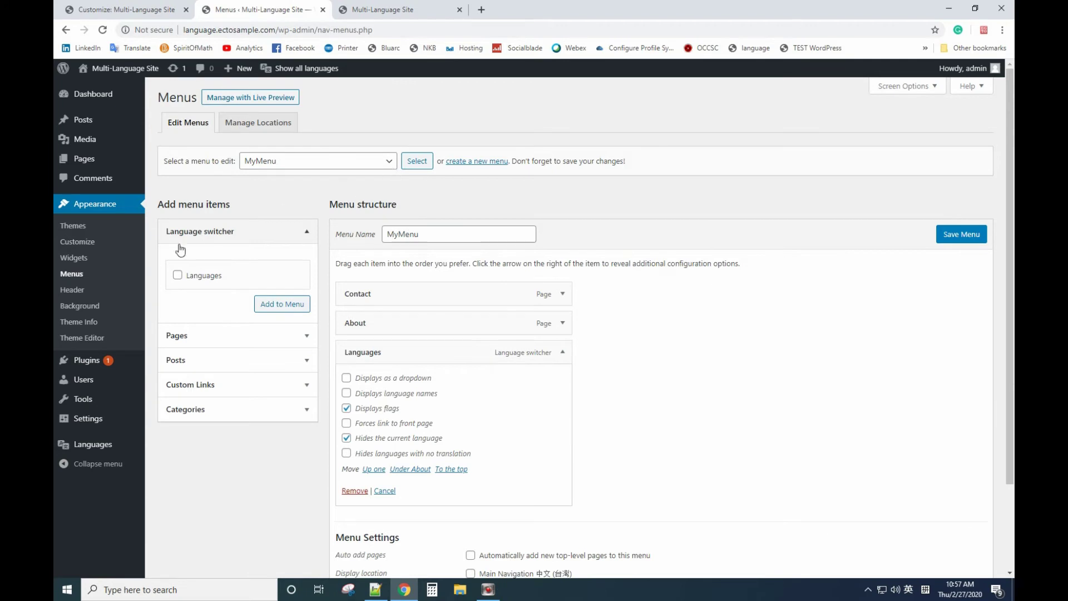
- Inspect the items and assigned locations of MyMenu and secondmenu in the customizer, then close it
{"action": "left_click", "coordinate": [84, 241]}
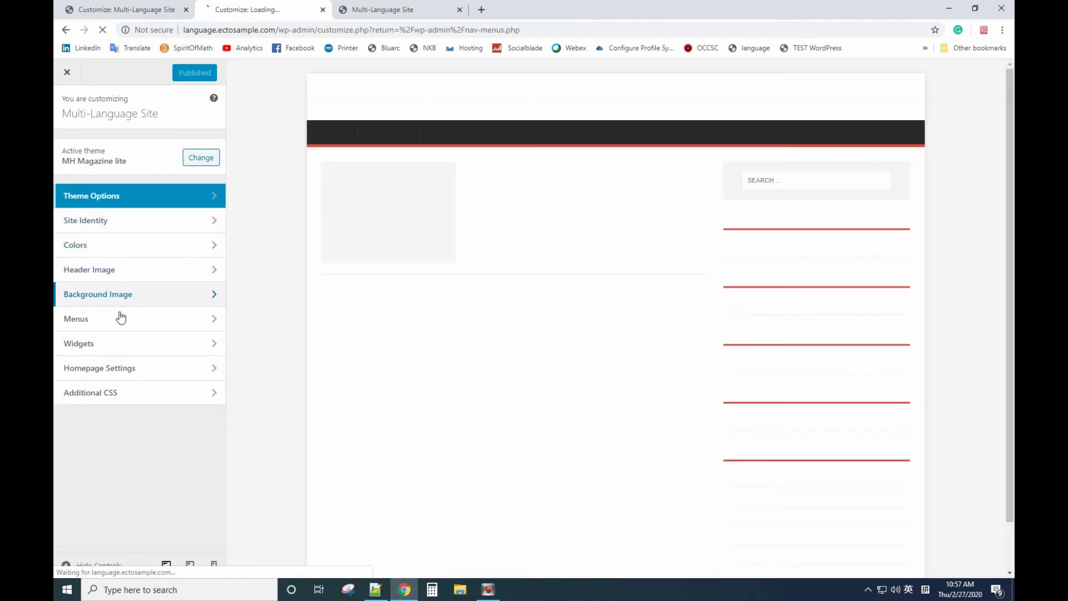
{"action": "left_click", "coordinate": [119, 319]}
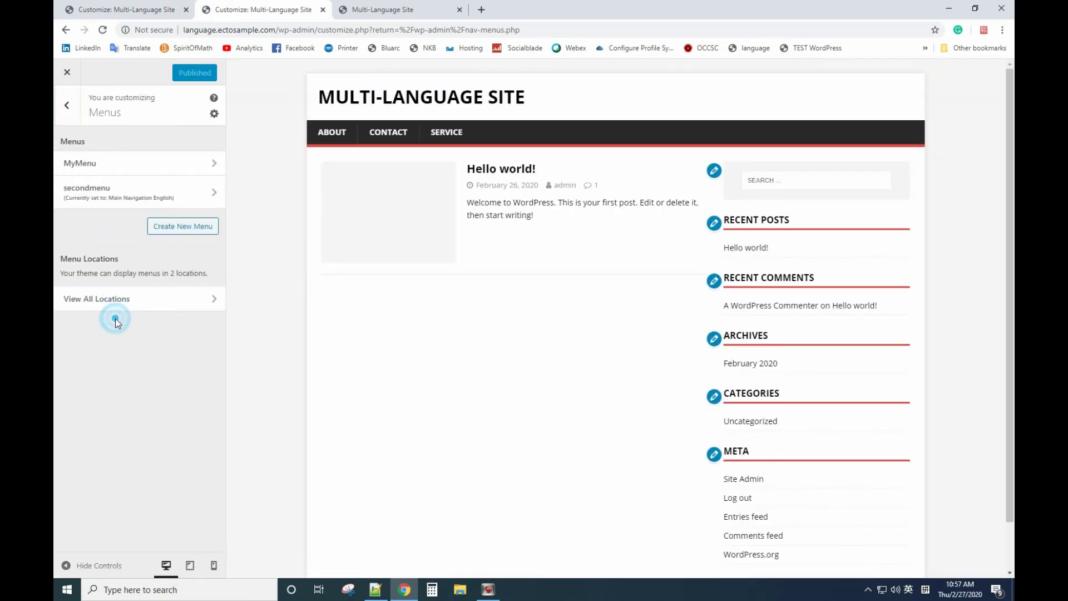
{"action": "left_click", "coordinate": [170, 176]}
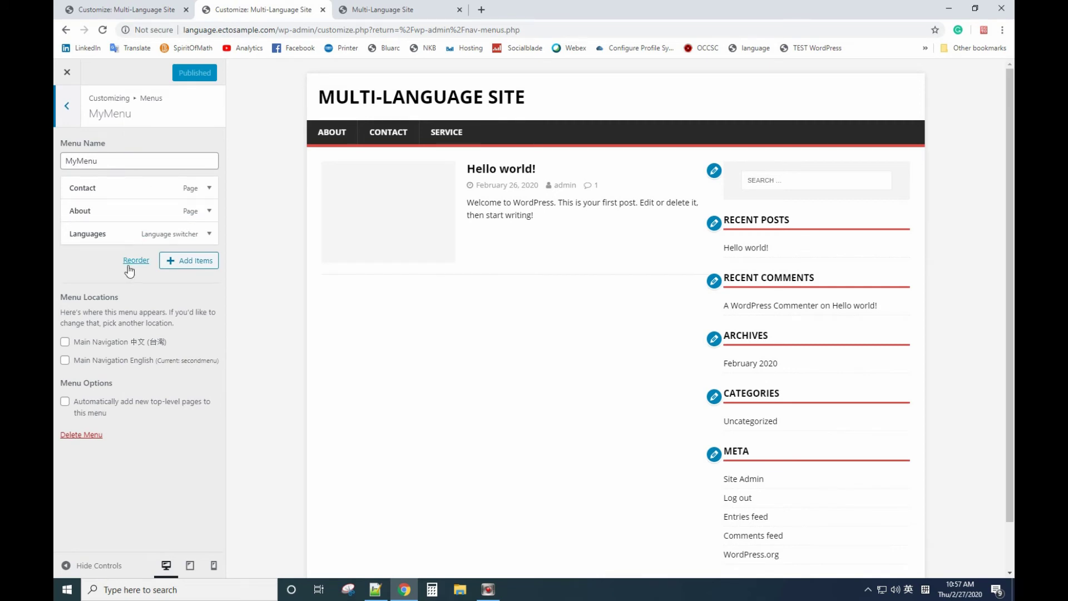
{"action": "left_click", "coordinate": [69, 110]}
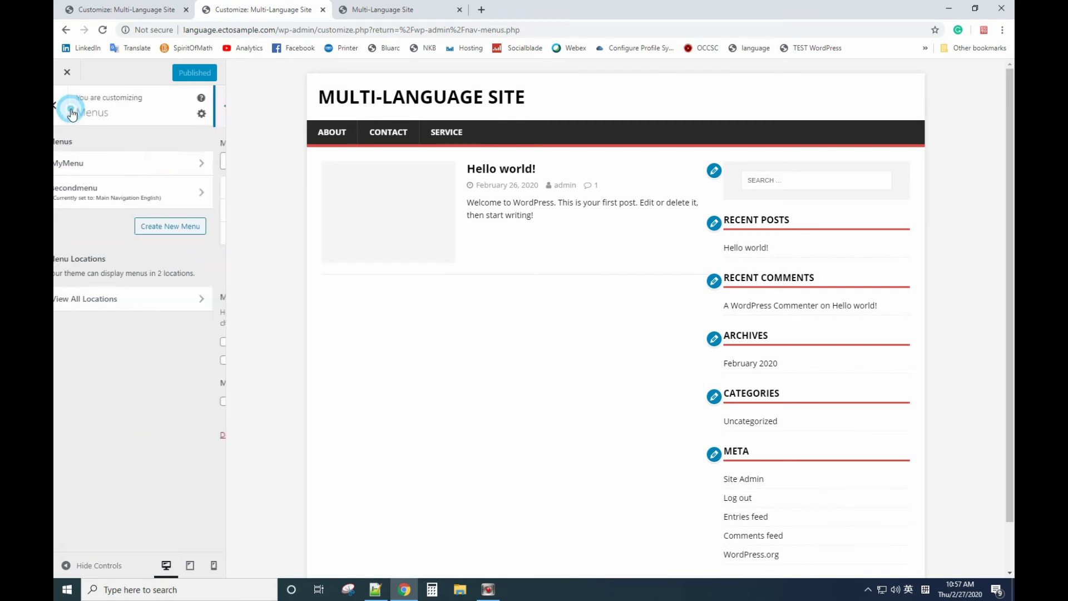
{"action": "left_click", "coordinate": [68, 75]}
{"action": "left_click", "coordinate": [116, 191]}
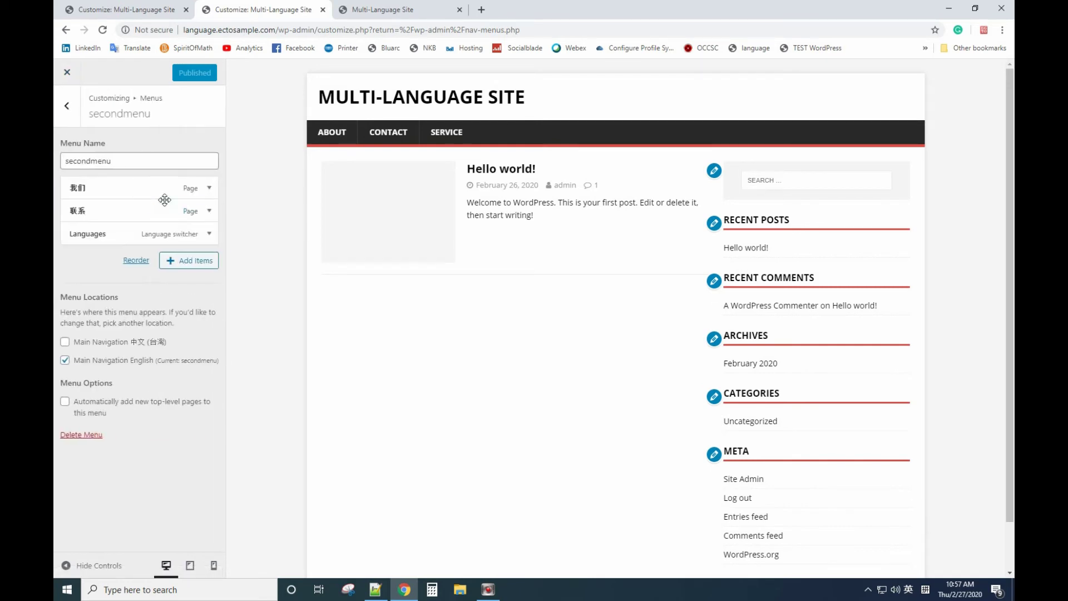
{"action": "left_click", "coordinate": [67, 72]}
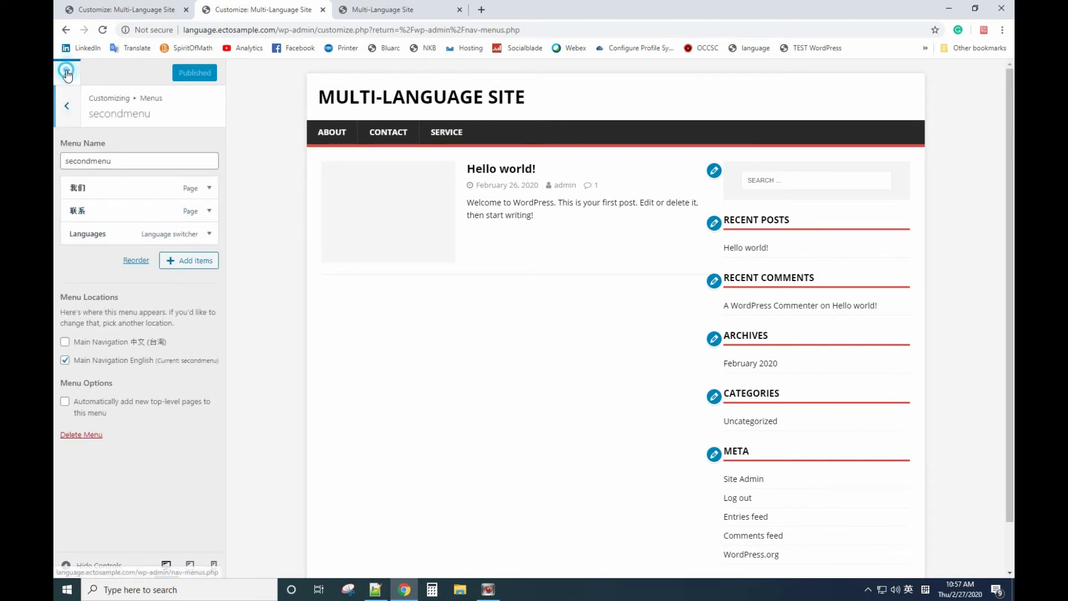
- Recheck the live site's menu, then assign MyMenu to the Main Navigation English location and save it
{"action": "left_click", "coordinate": [436, 4]}
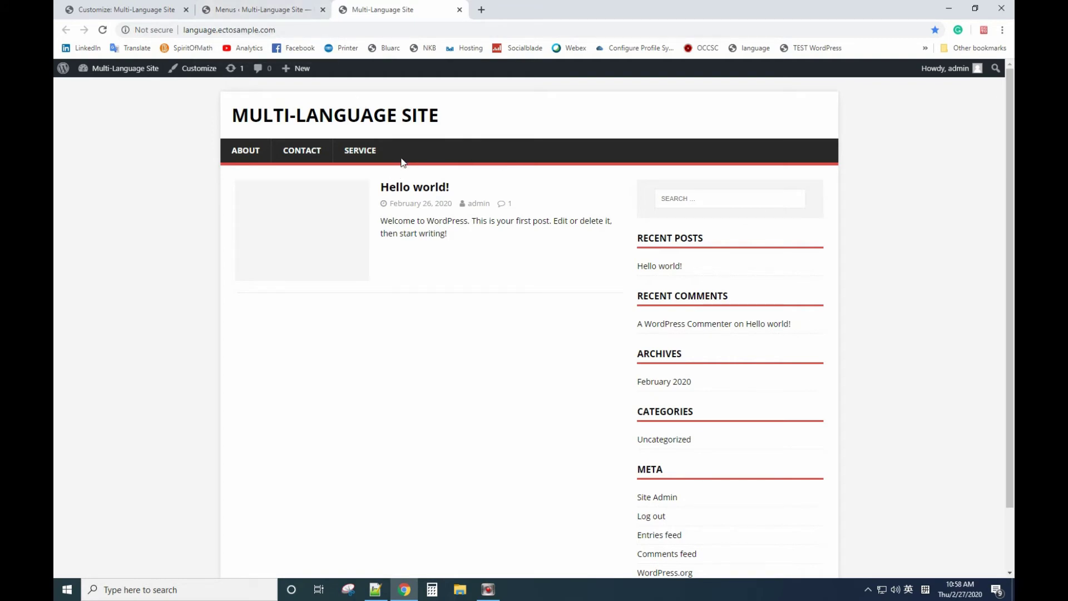
{"action": "left_click", "coordinate": [251, 14]}
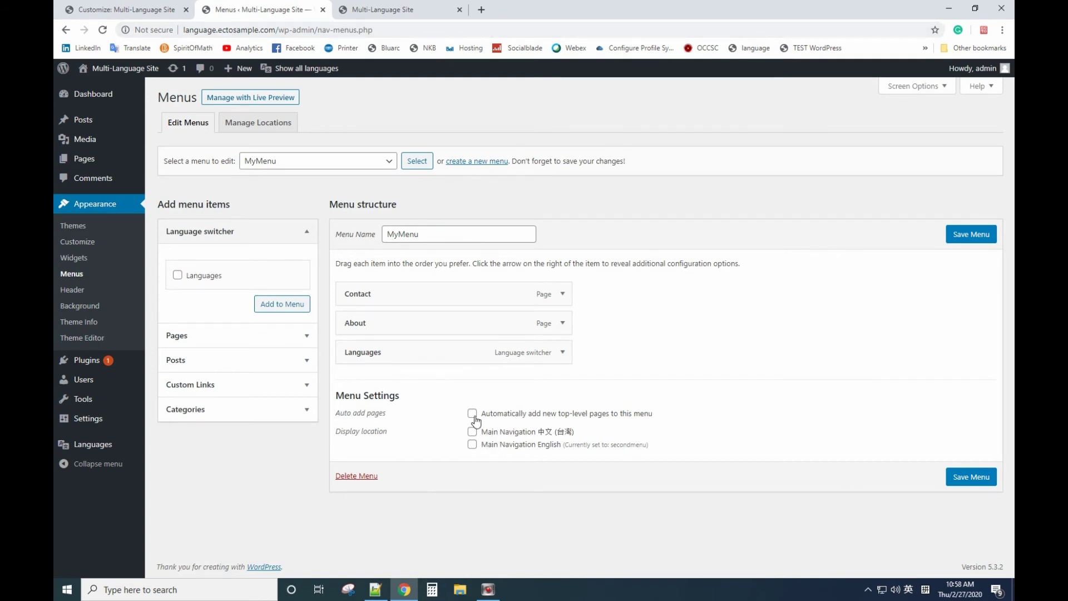
{"action": "left_click", "coordinate": [472, 445]}
{"action": "left_click", "coordinate": [971, 477]}
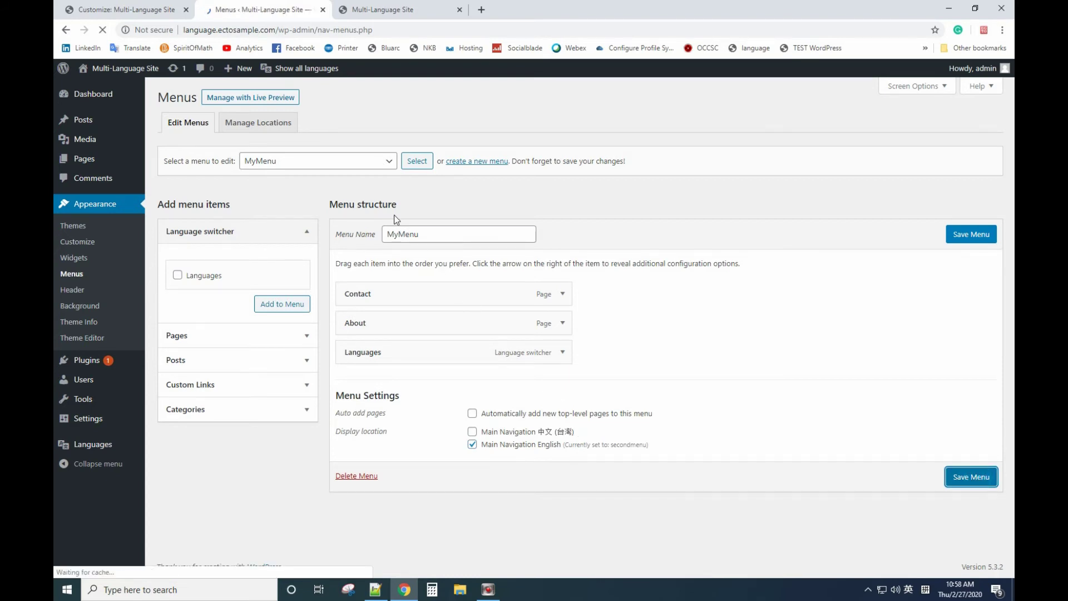
- Assign secondmenu to the Main Navigation 中文 (台灣) location, save it, and reload the live site to check the menu
{"action": "left_click", "coordinate": [374, 195]}
{"action": "left_click", "coordinate": [330, 222]}
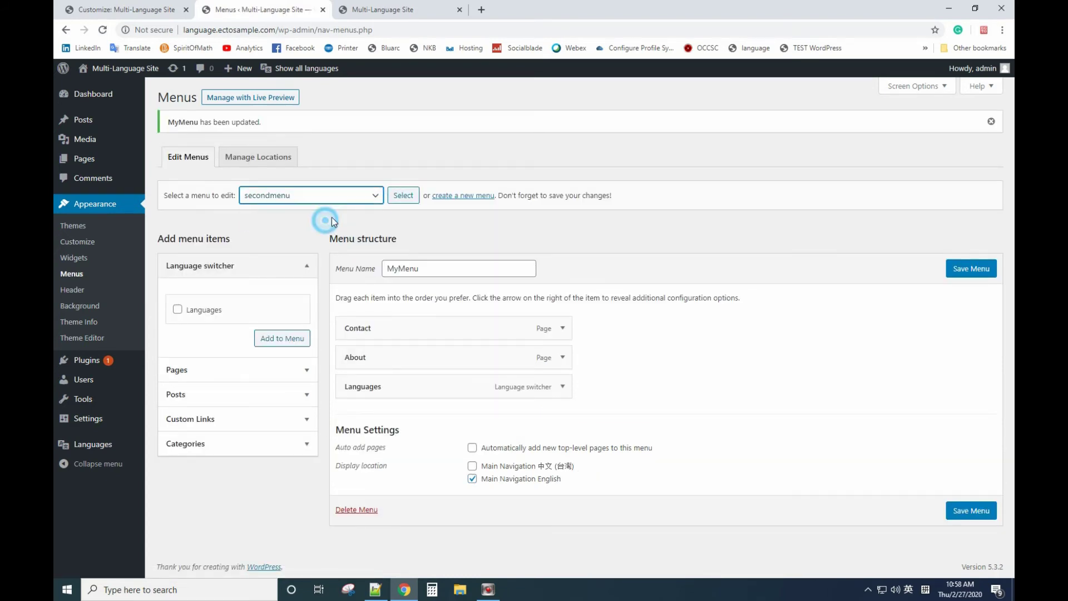
{"action": "left_click", "coordinate": [395, 199]}
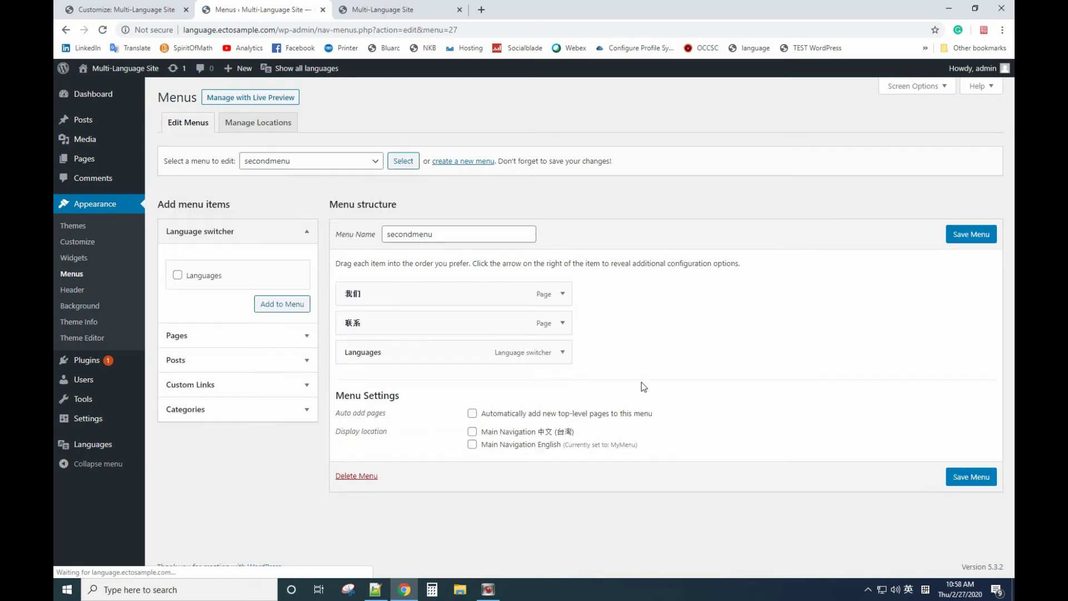
{"action": "left_click", "coordinate": [473, 431]}
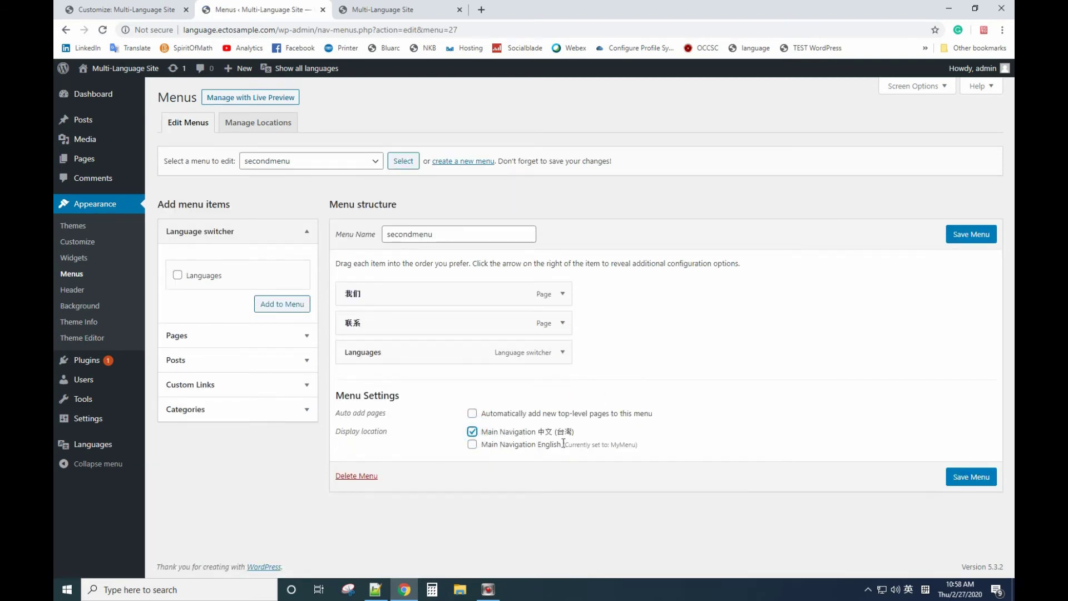
{"action": "left_click", "coordinate": [961, 476]}
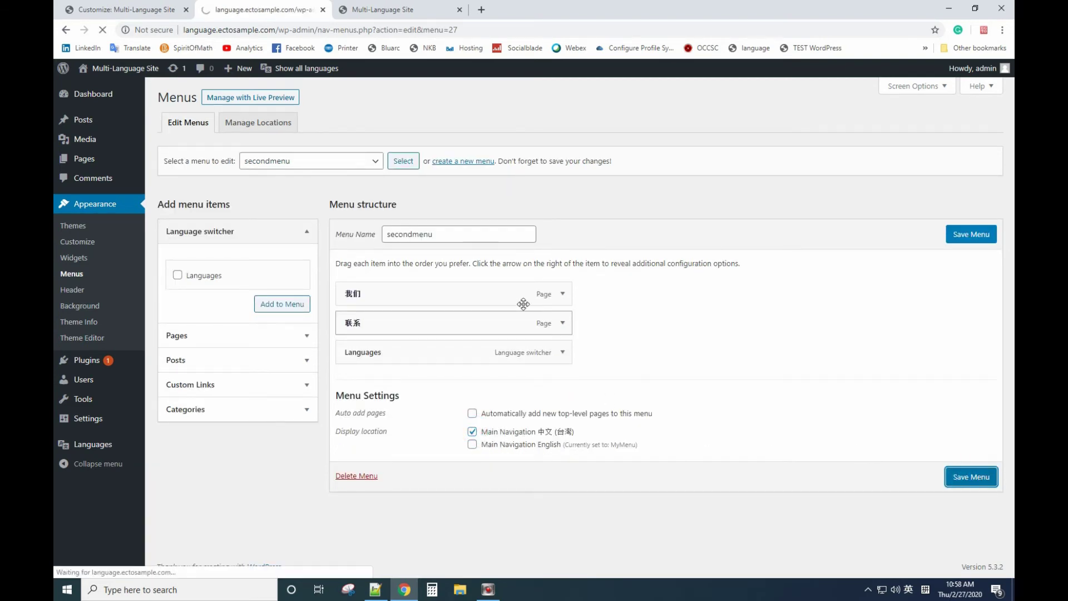
{"action": "left_click", "coordinate": [402, 10]}
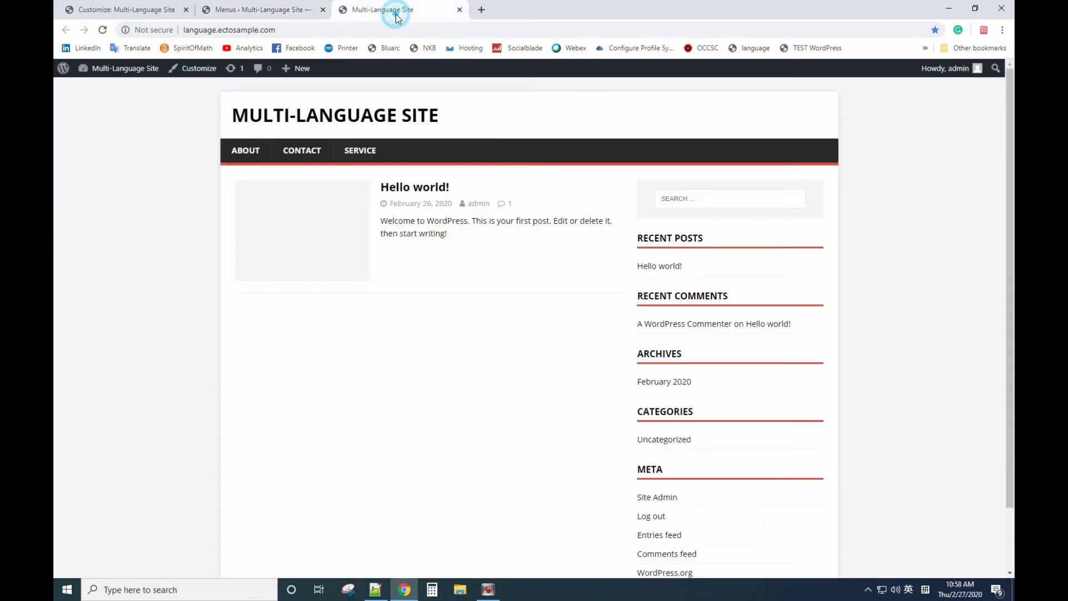
{"action": "left_click", "coordinate": [104, 30]}
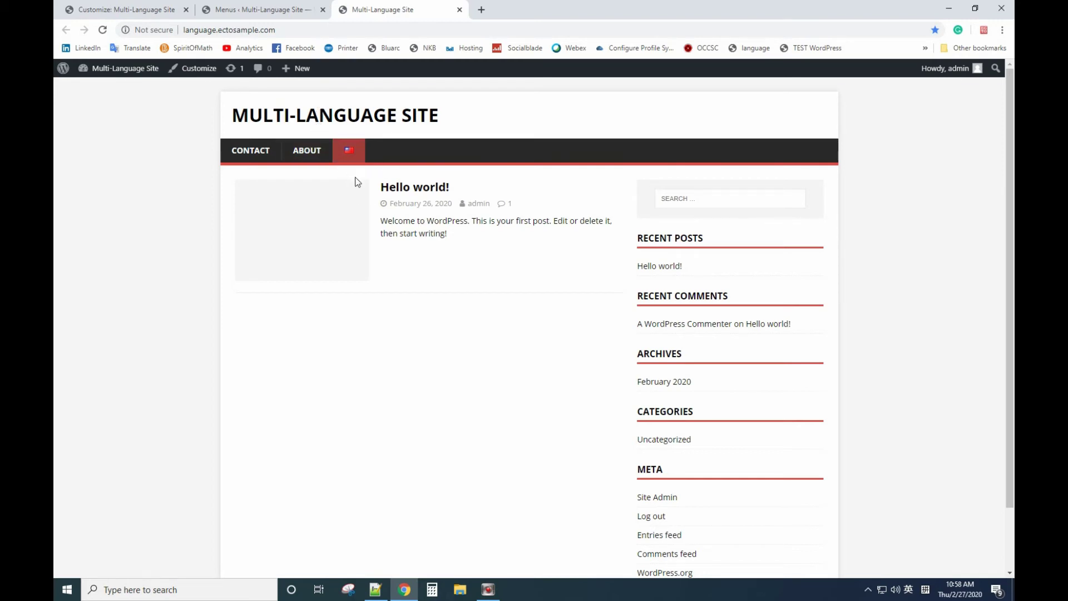
- Add and publish Additional CSS giving .lang-item img width auto, height 1.2em and middle vertical alignment, and reload the live site
{"action": "left_click", "coordinate": [254, 11]}
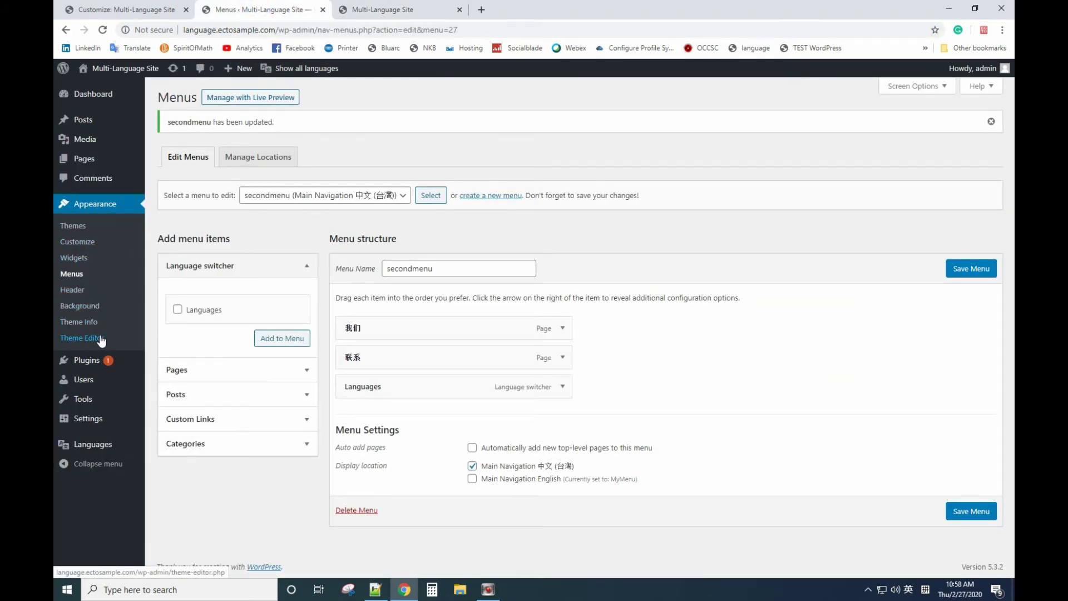
{"action": "left_click", "coordinate": [86, 244]}
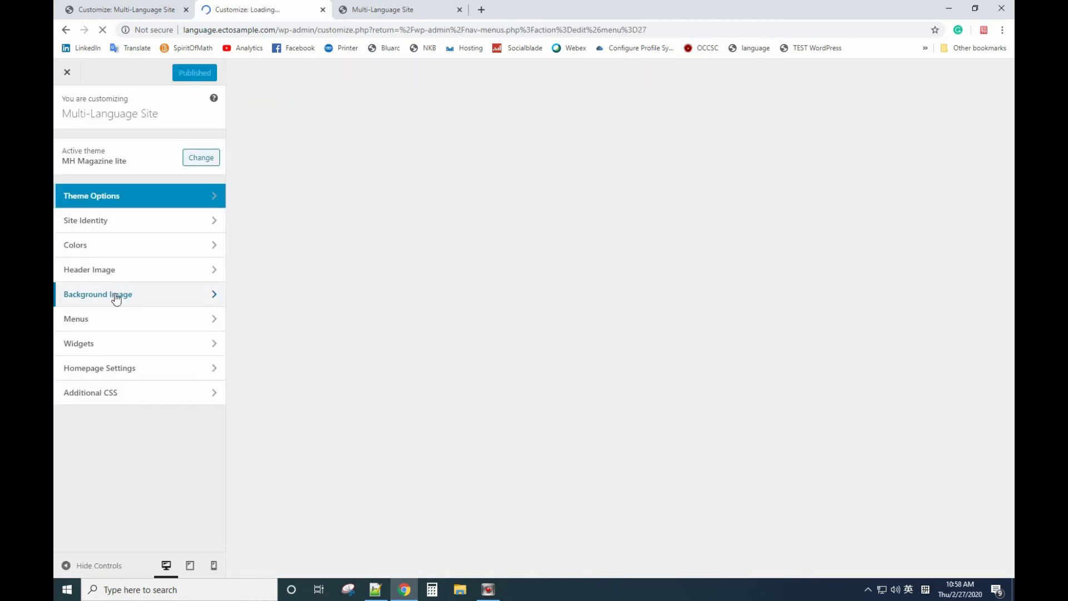
{"action": "left_click", "coordinate": [119, 392]}
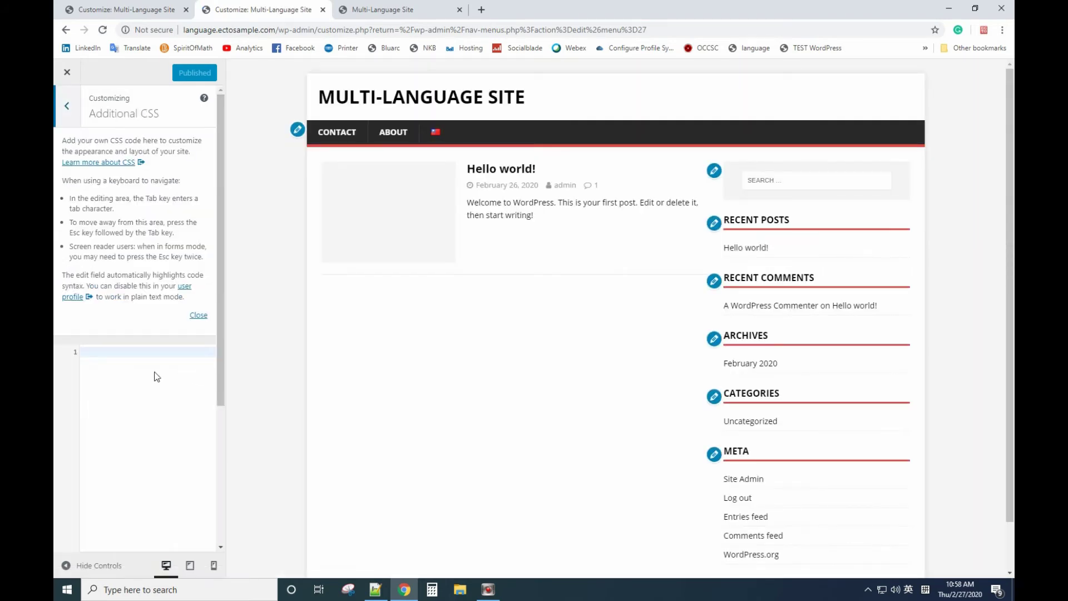
{"action": "type", "text": ".lang-item img {   width: auto;   height: 1.2em;   vertical-align: middle; }"}
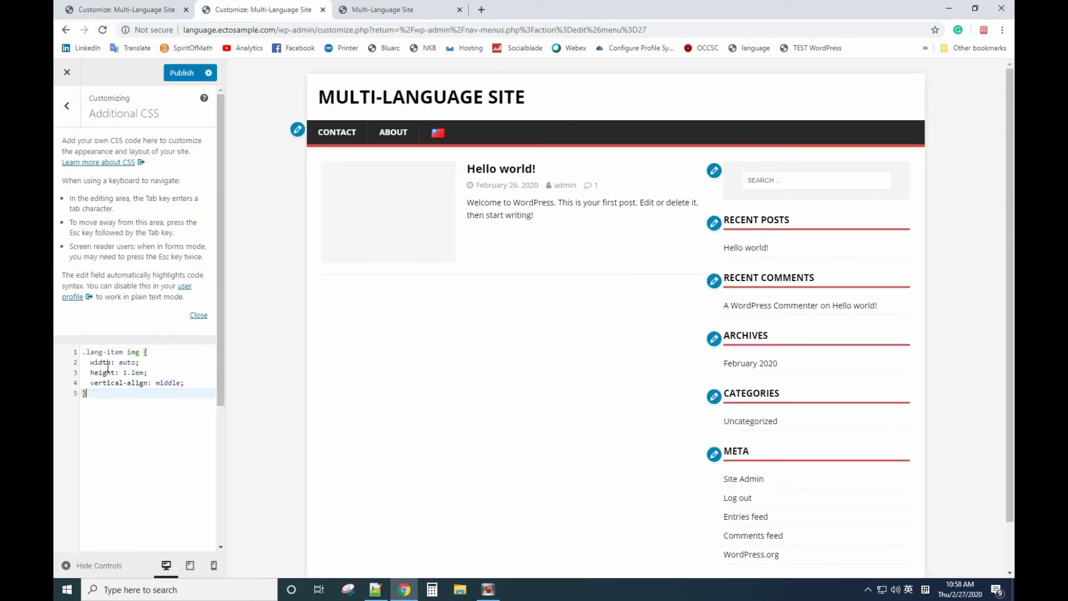
{"action": "left_click", "coordinate": [183, 73]}
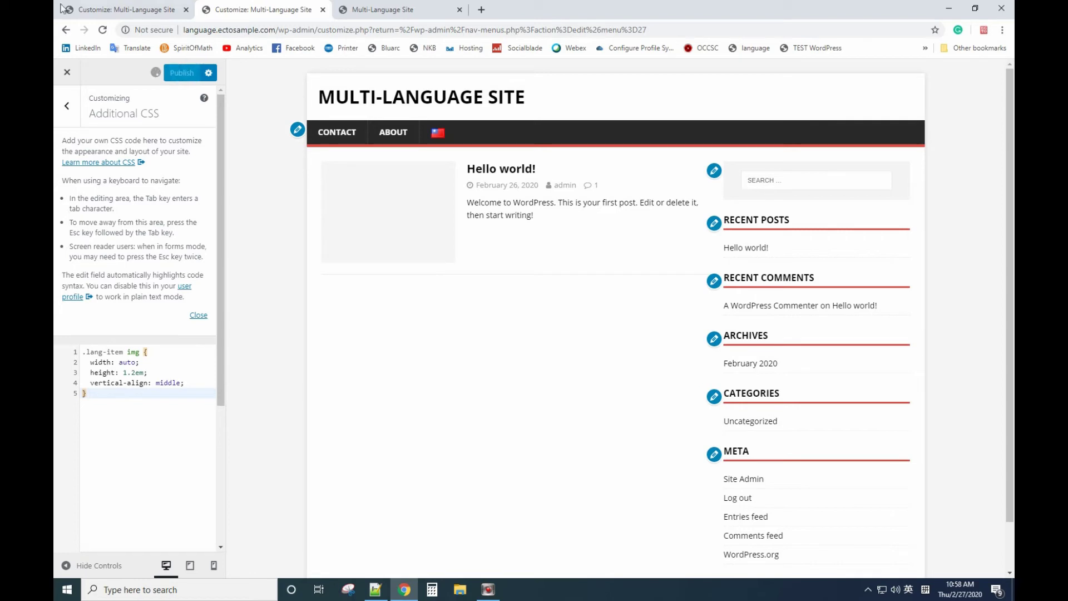
{"action": "left_click", "coordinate": [388, 8]}
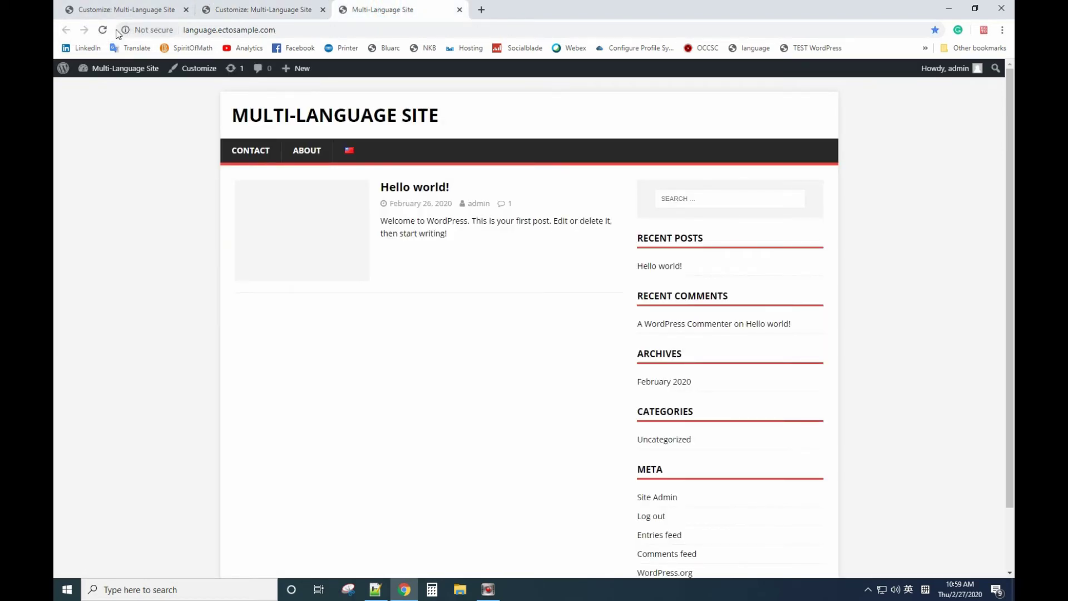
{"action": "left_click", "coordinate": [103, 30]}
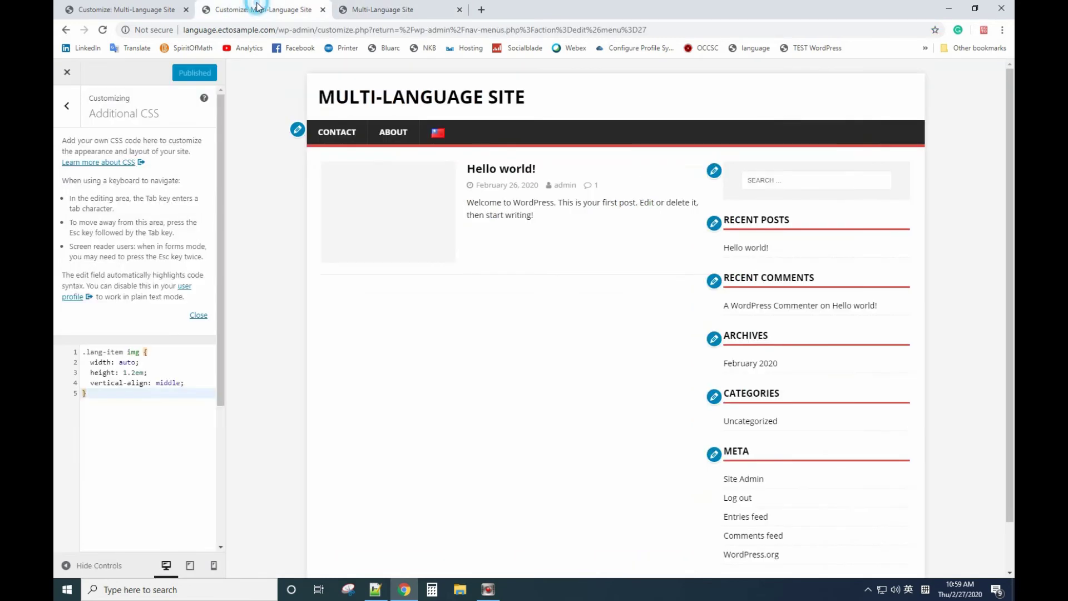
- Close the customizer and open MH Magazine lite's Theme Header (header.php) in the theme editor
{"action": "left_click", "coordinate": [256, 9]}
{"action": "left_click", "coordinate": [67, 72]}
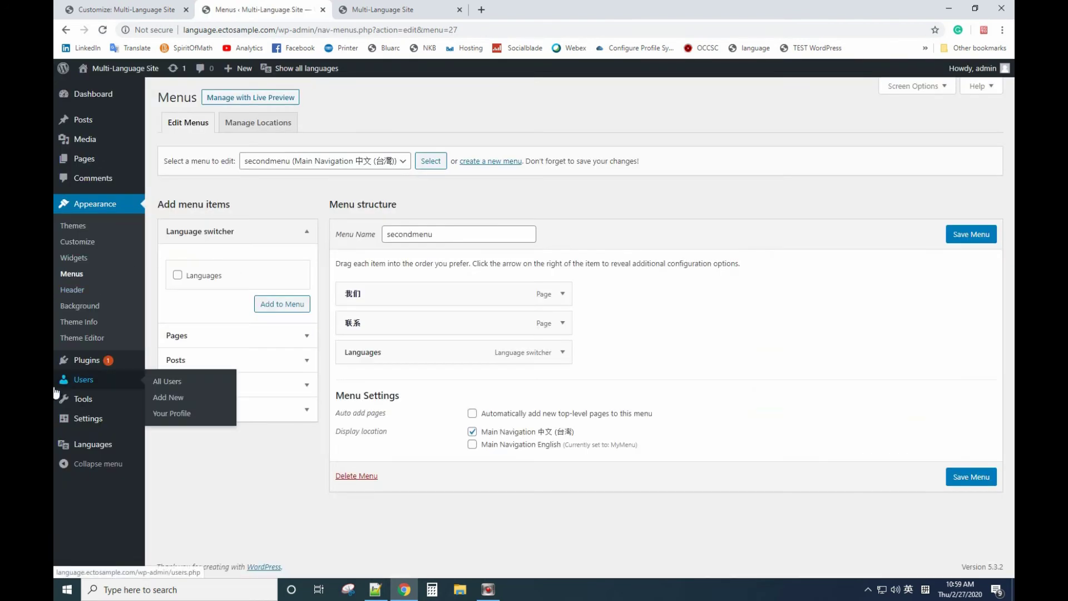
{"action": "left_click", "coordinate": [82, 339]}
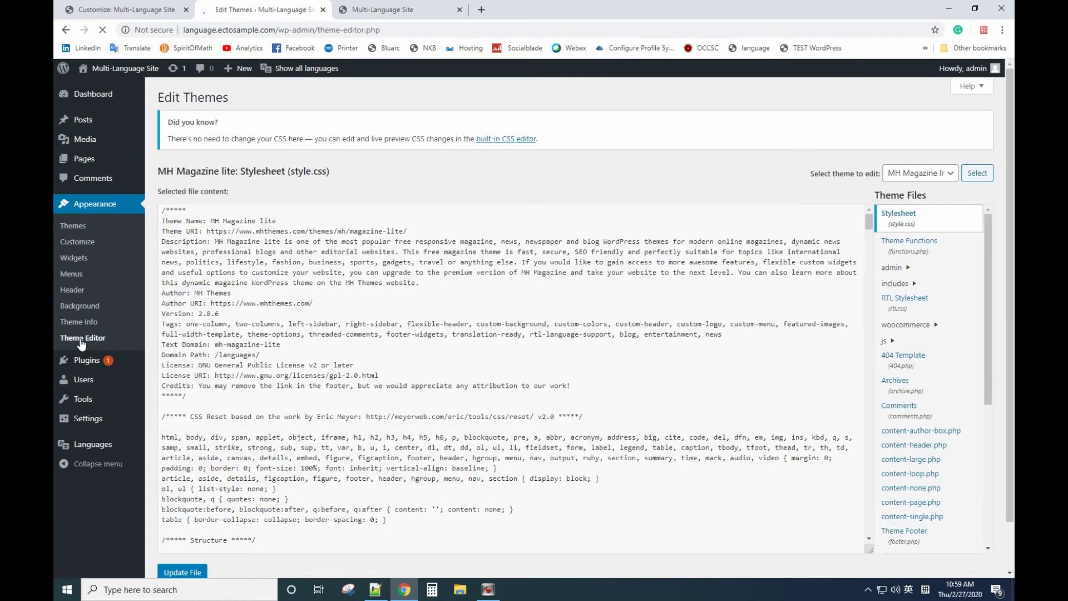
{"action": "scroll", "coordinate": [731, 415], "scroll_direction": "down", "scroll_amount": 1}
{"action": "scroll", "coordinate": [918, 421], "scroll_direction": "down", "scroll_amount": 3}
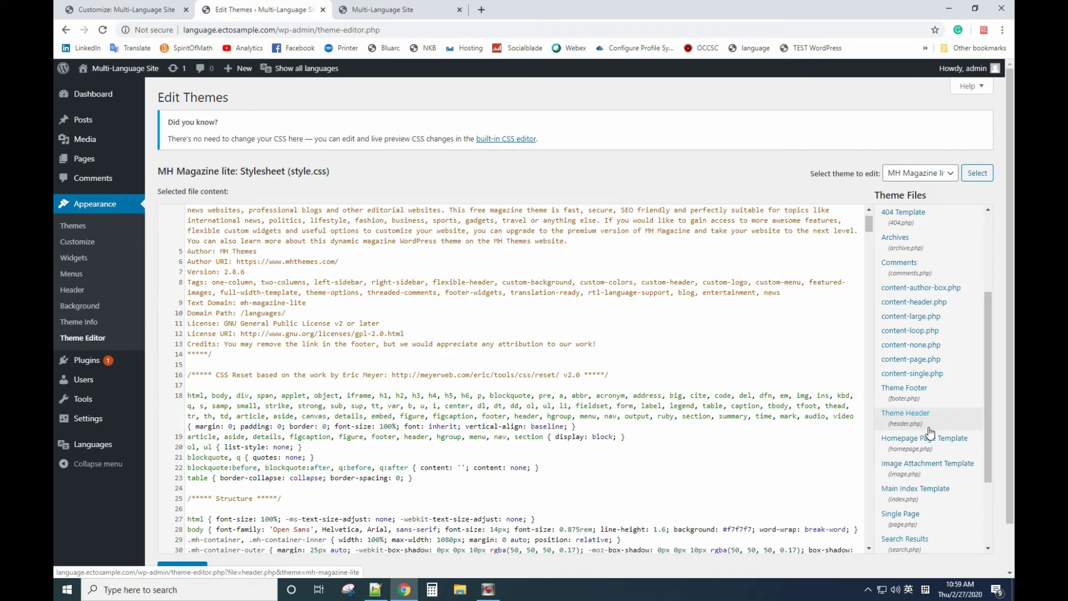
{"action": "left_click", "coordinate": [926, 429]}
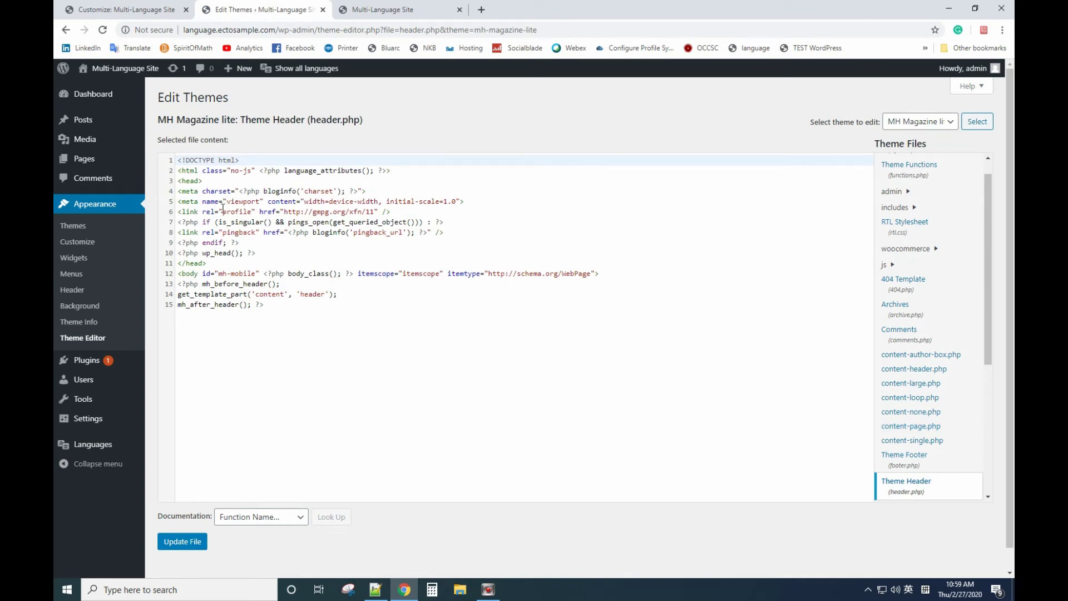
- Check the live site's header, then open content-header.php and examine its custom header and main navigation markup
{"action": "left_click", "coordinate": [362, 10]}
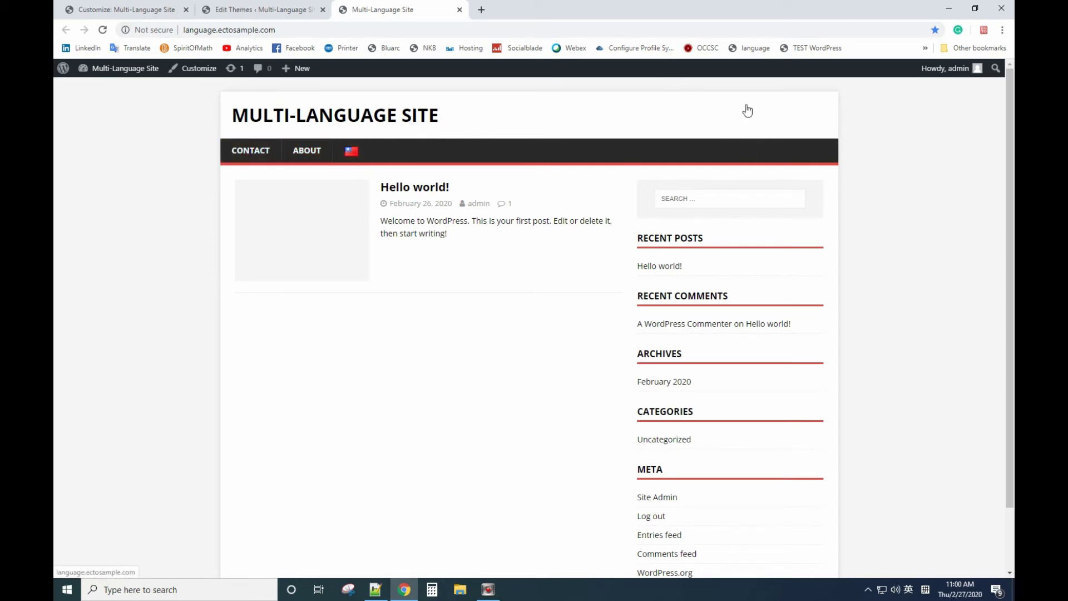
{"action": "left_click", "coordinate": [285, 10]}
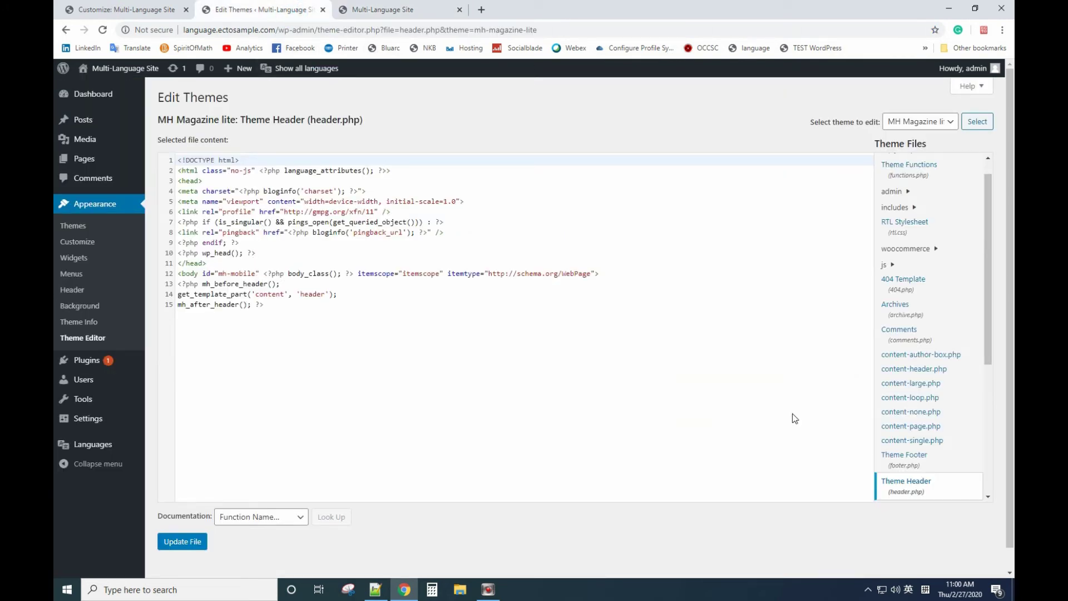
{"action": "scroll", "coordinate": [973, 359], "scroll_direction": "down", "scroll_amount": 2}
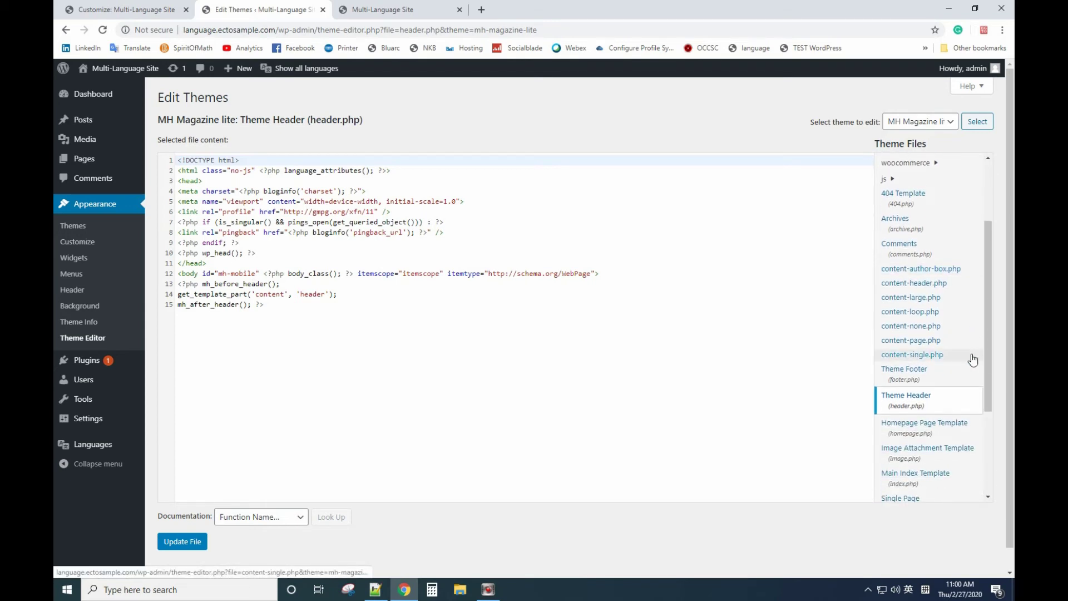
{"action": "left_click", "coordinate": [912, 284]}
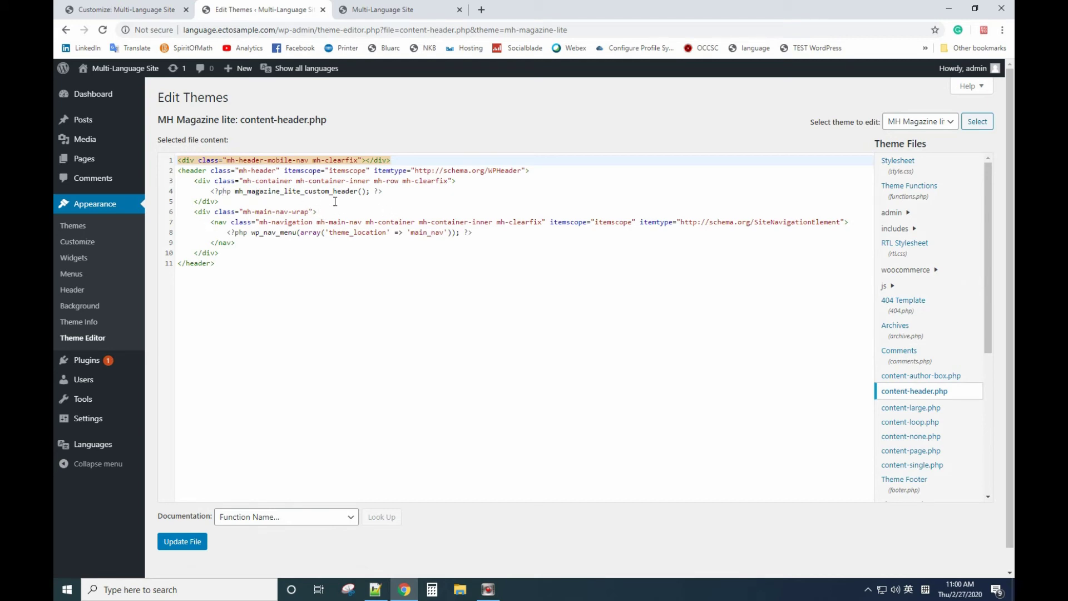
{"action": "left_click", "coordinate": [309, 192]}
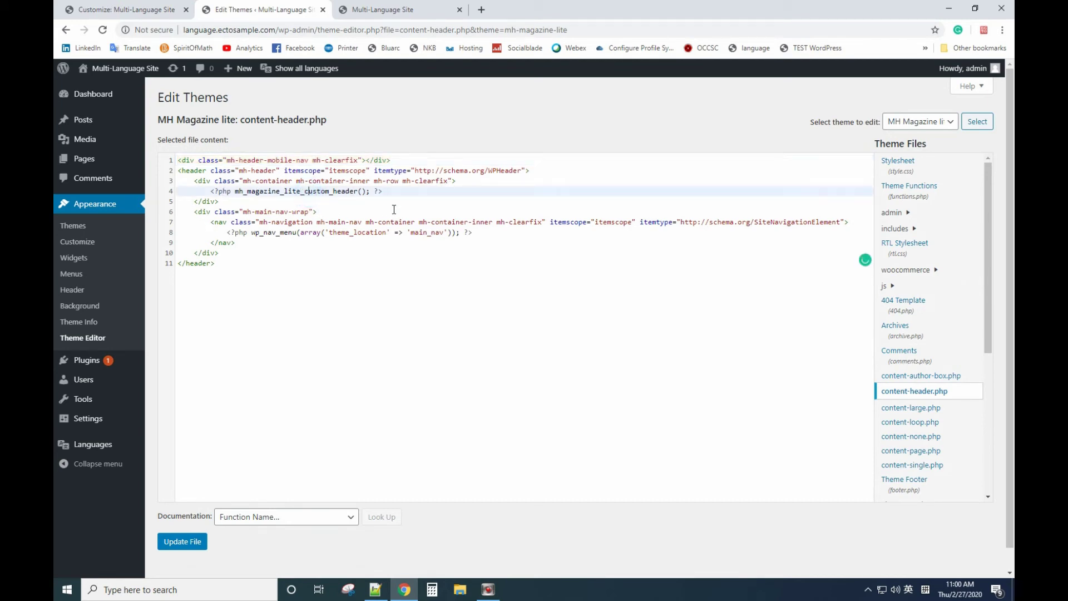
{"action": "left_click", "coordinate": [256, 212]}
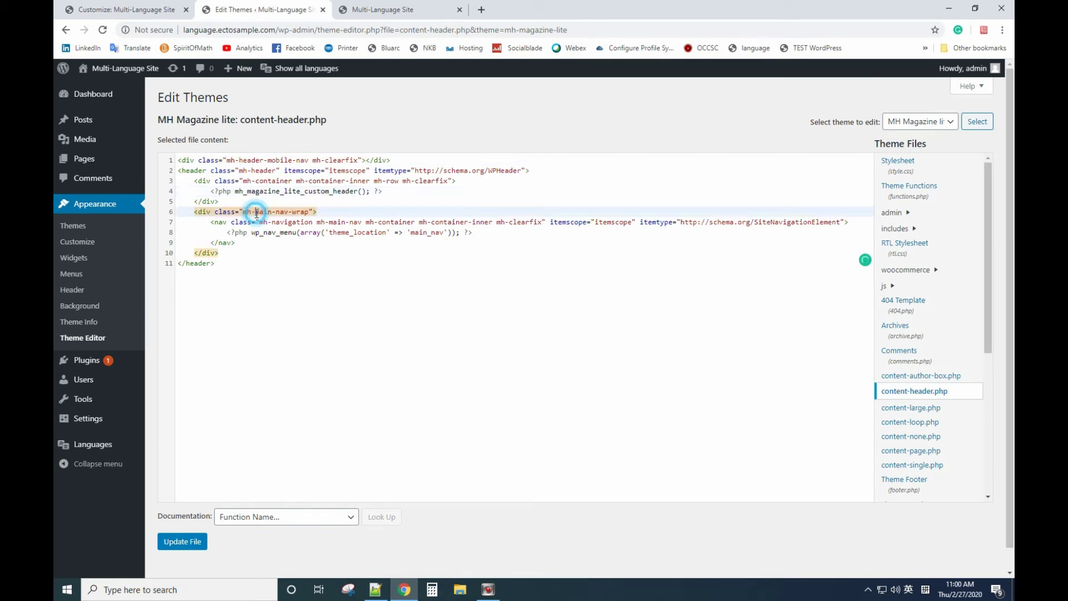
{"action": "left_click", "coordinate": [272, 221]}
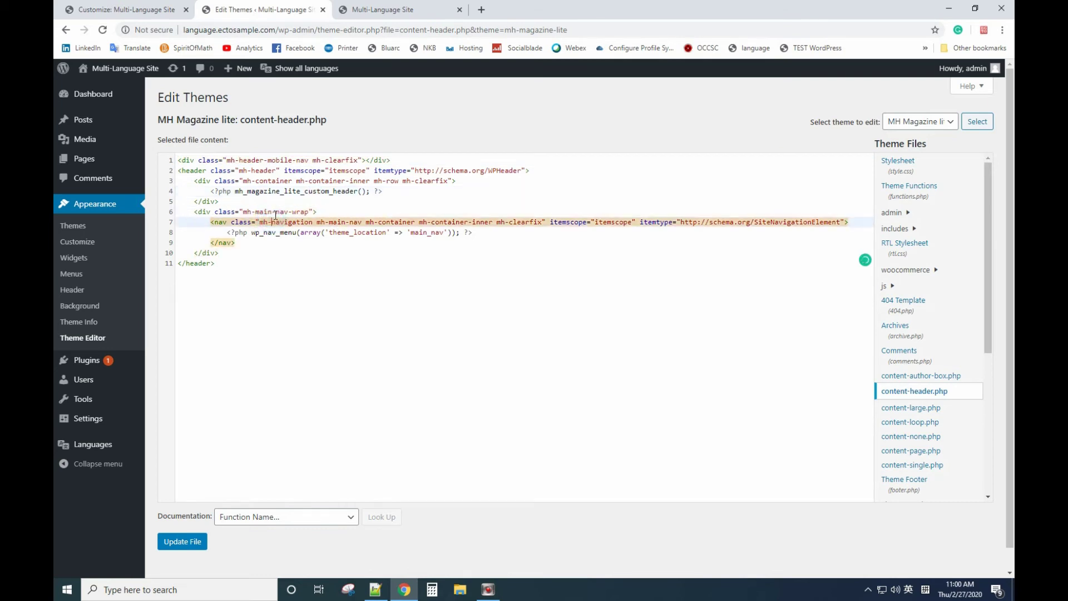
{"action": "left_click", "coordinate": [275, 212]}
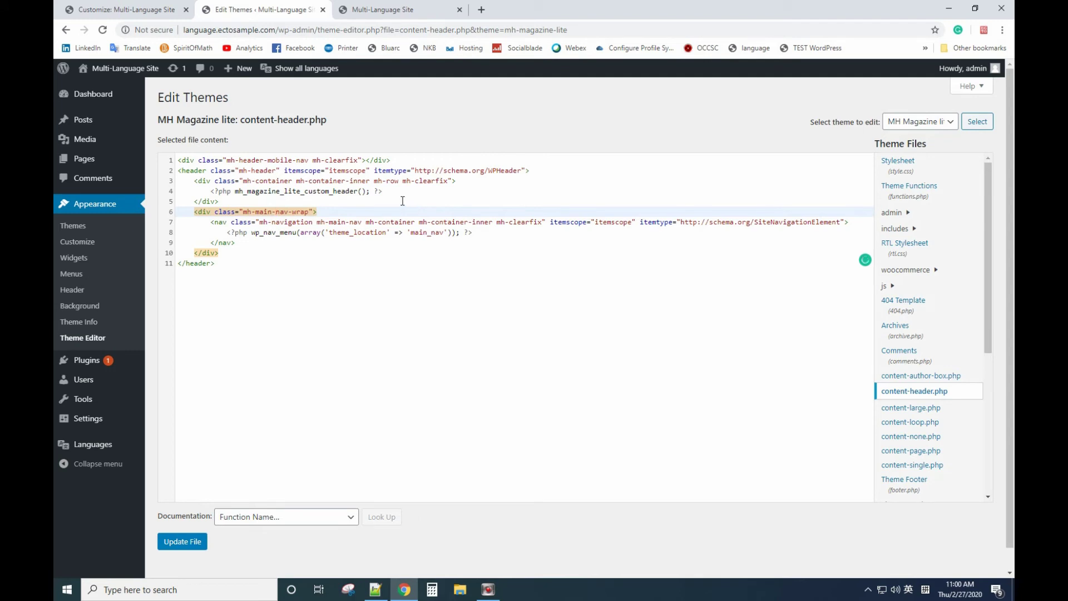
- Insert a test line of repeated "a" above the mh-main-nav-wrap div in content-header.php, update the file, and reload the live site
{"action": "left_click", "coordinate": [228, 202]}
{"action": "key", "text": "Return"}
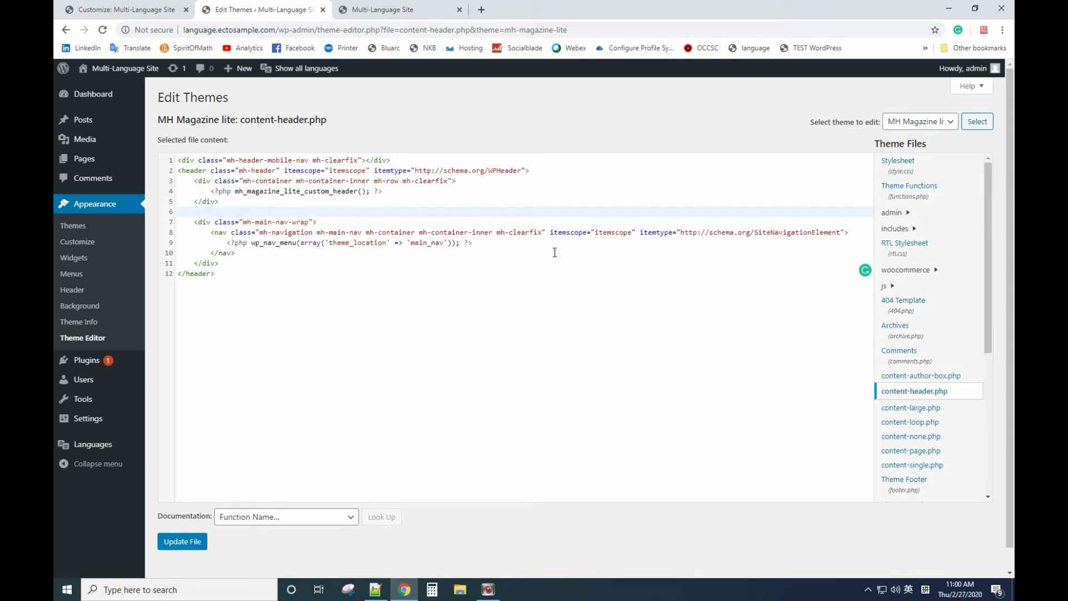
{"action": "type", "text": "aaaaaaaaaaaaaaaaa"}
{"action": "left_click", "coordinate": [194, 538]}
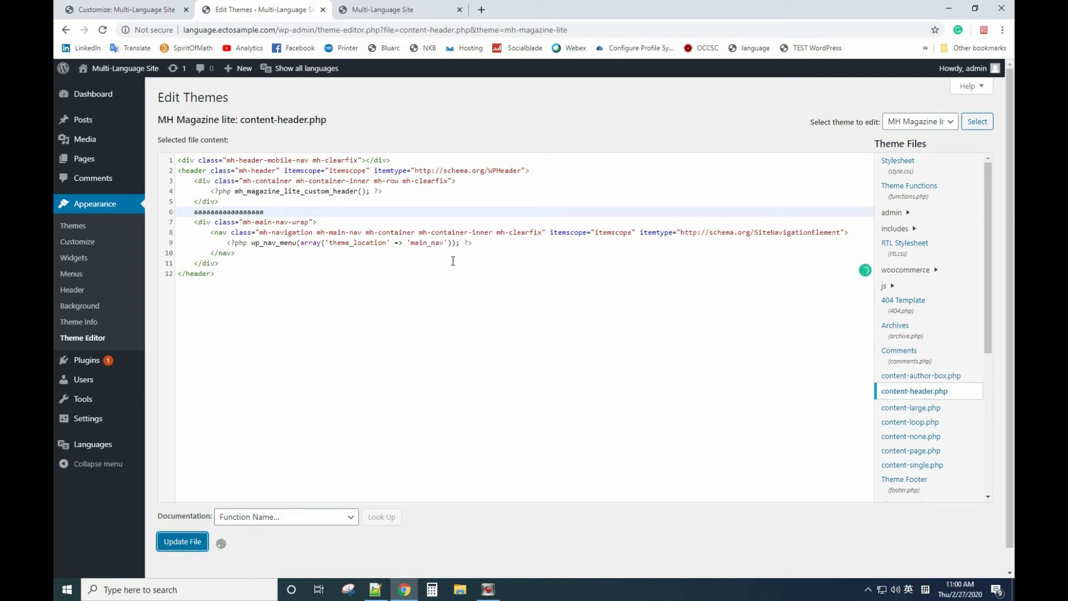
{"action": "left_click", "coordinate": [392, 10]}
{"action": "left_click", "coordinate": [107, 31]}
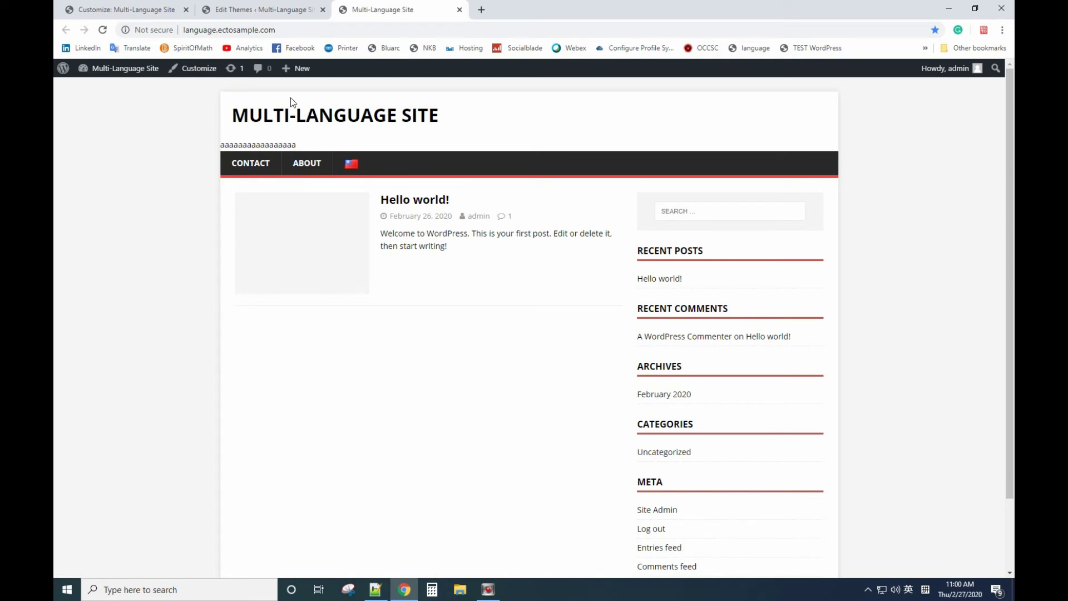
- Select the test line, then switch to Notepad++ and copy the pll_the_languages snippet with hide_current from the MH Magazine lite readme
{"action": "left_click", "coordinate": [285, 9]}
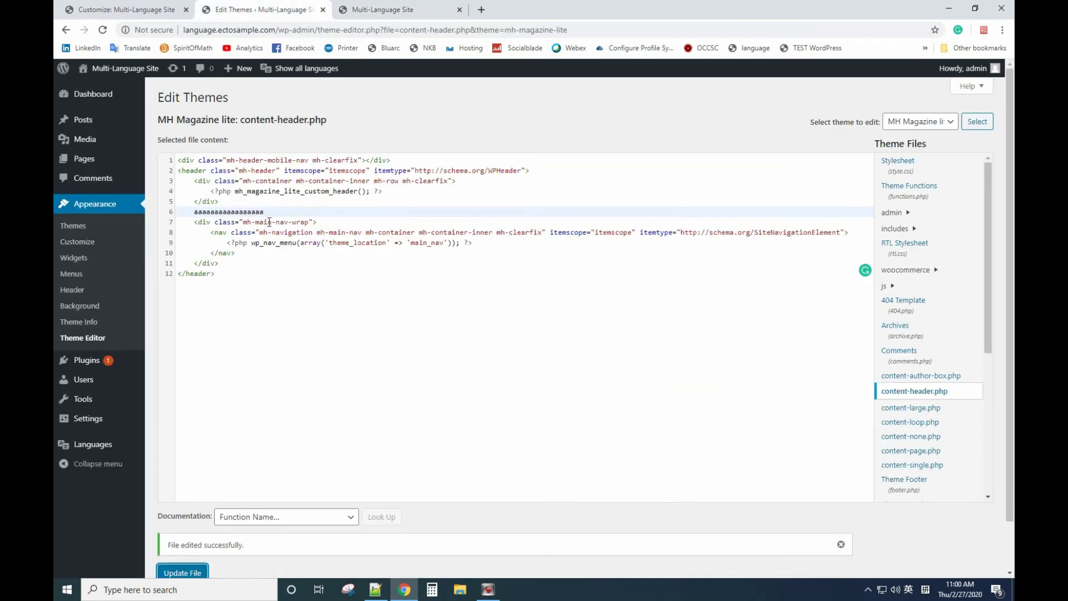
{"action": "triple_click", "coordinate": [271, 212]}
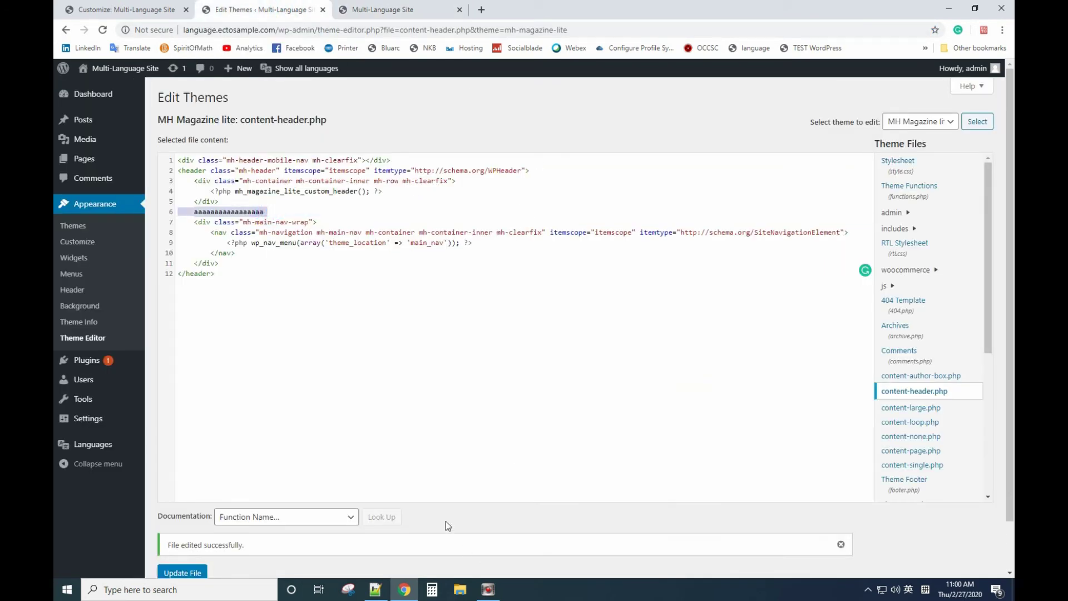
{"action": "left_click", "coordinate": [376, 589]}
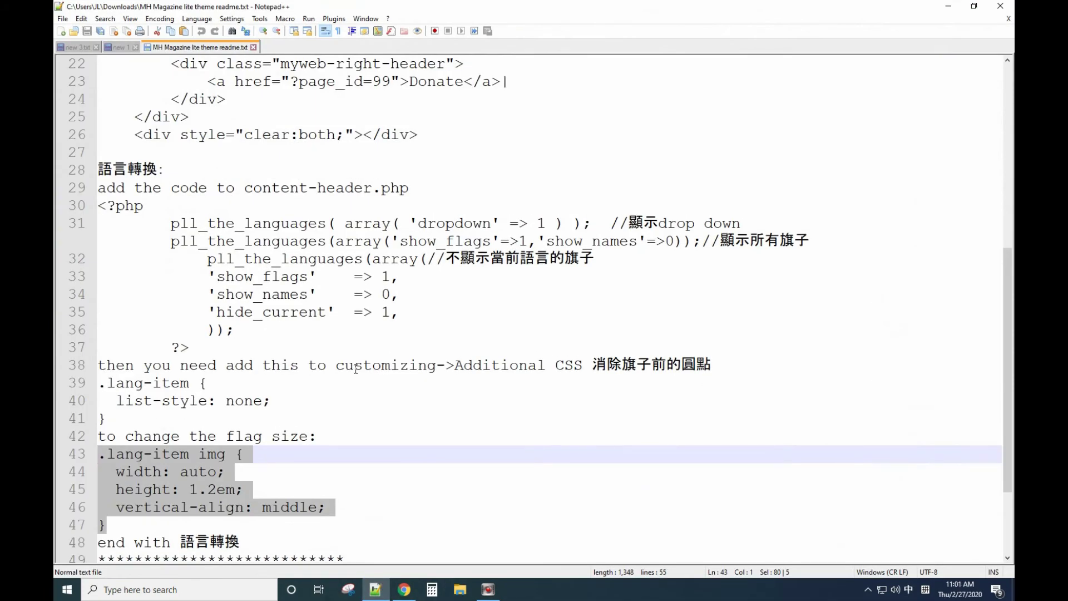
{"action": "scroll", "coordinate": [356, 369], "scroll_direction": "down", "scroll_amount": 1}
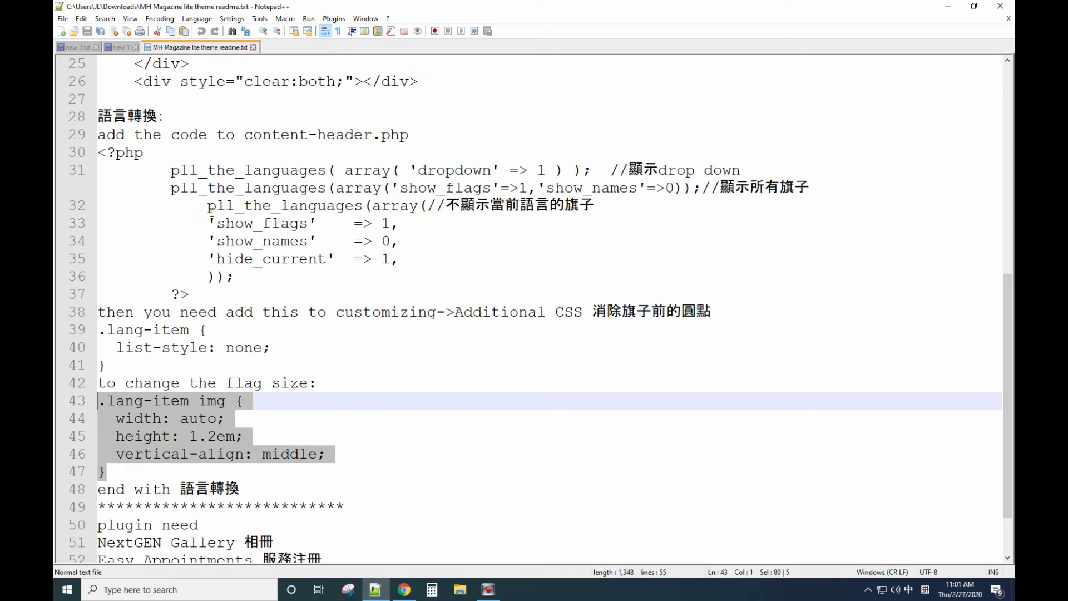
{"action": "left_click_drag", "start_coordinate": [208, 206], "coordinate": [264, 302]}
{"action": "right_click", "coordinate": [269, 253]}
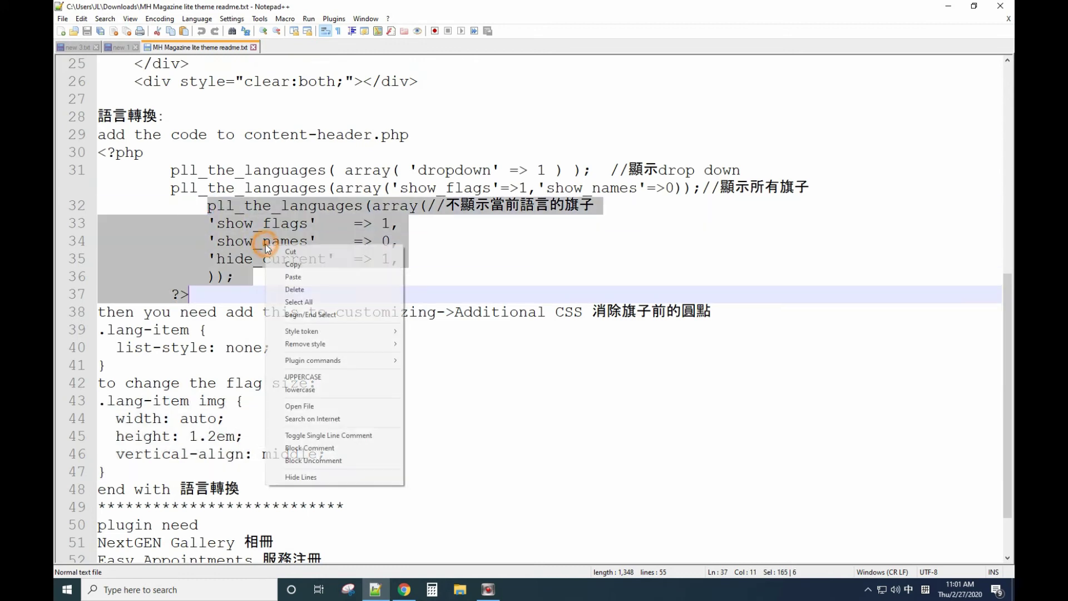
{"action": "left_click", "coordinate": [287, 264]}
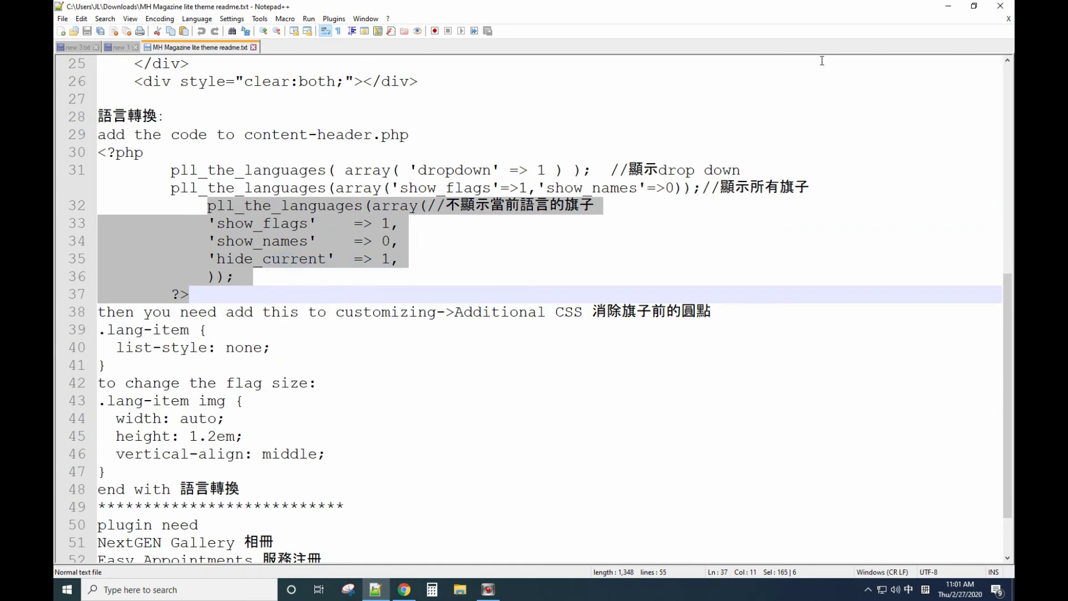
{"action": "left_click", "coordinate": [949, 7]}
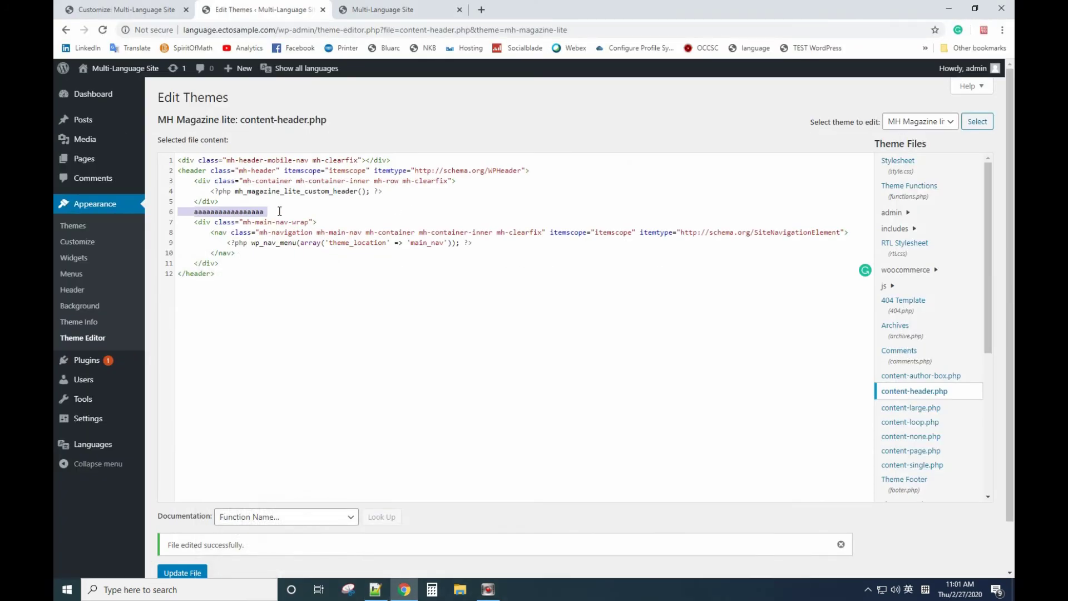
- Replace the test line in content-header.php with the copied pll_the_languages code and begin the block with <?php
{"action": "right_click", "coordinate": [255, 213]}
{"action": "left_click", "coordinate": [275, 267]}
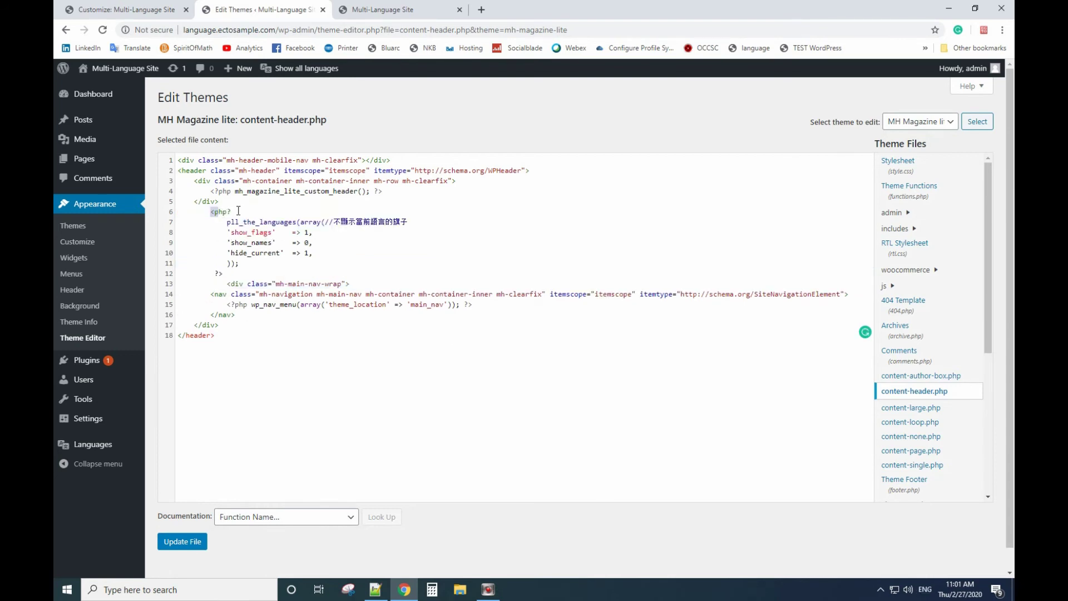
{"action": "left_click_drag", "start_coordinate": [239, 211], "coordinate": [213, 210]}
{"action": "type", "text": "<"}
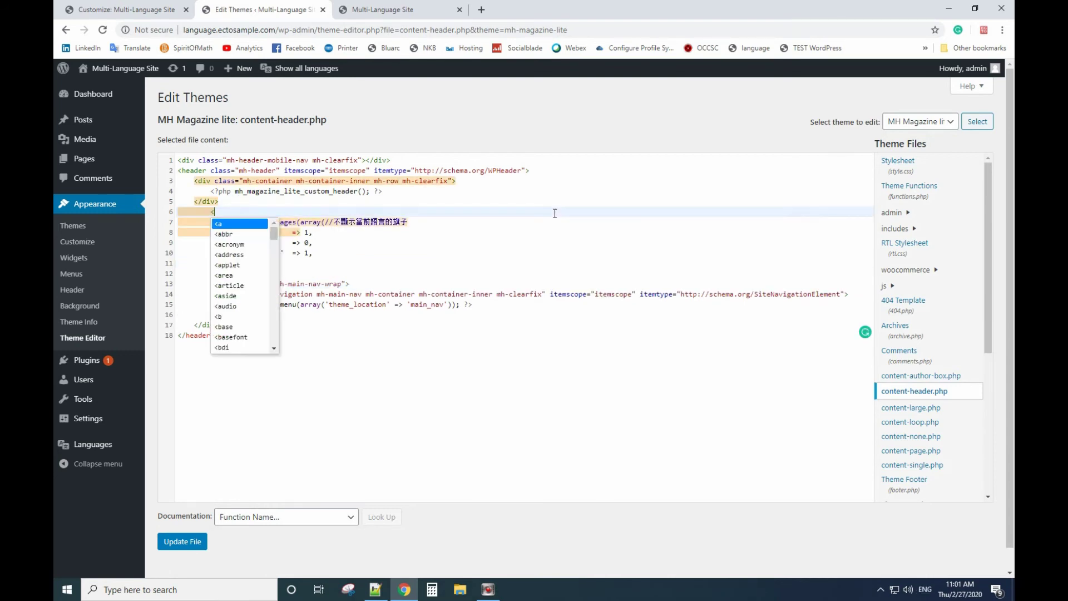
{"action": "type", "text": "?php"}
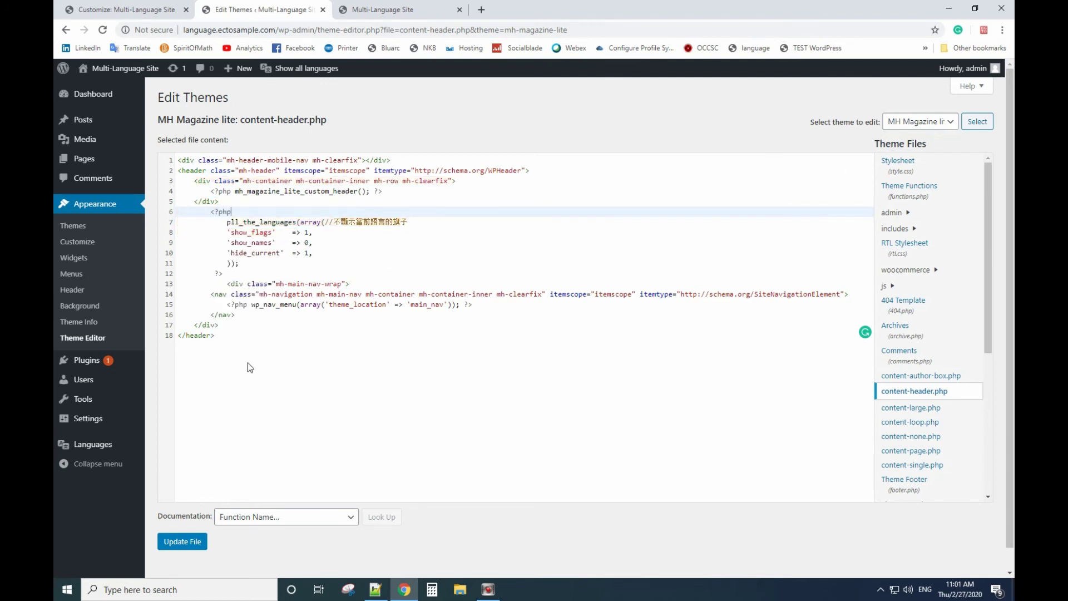
- Update content-header.php, reload the live site to check the header's language switcher, and return to the theme editor
{"action": "left_click", "coordinate": [195, 541]}
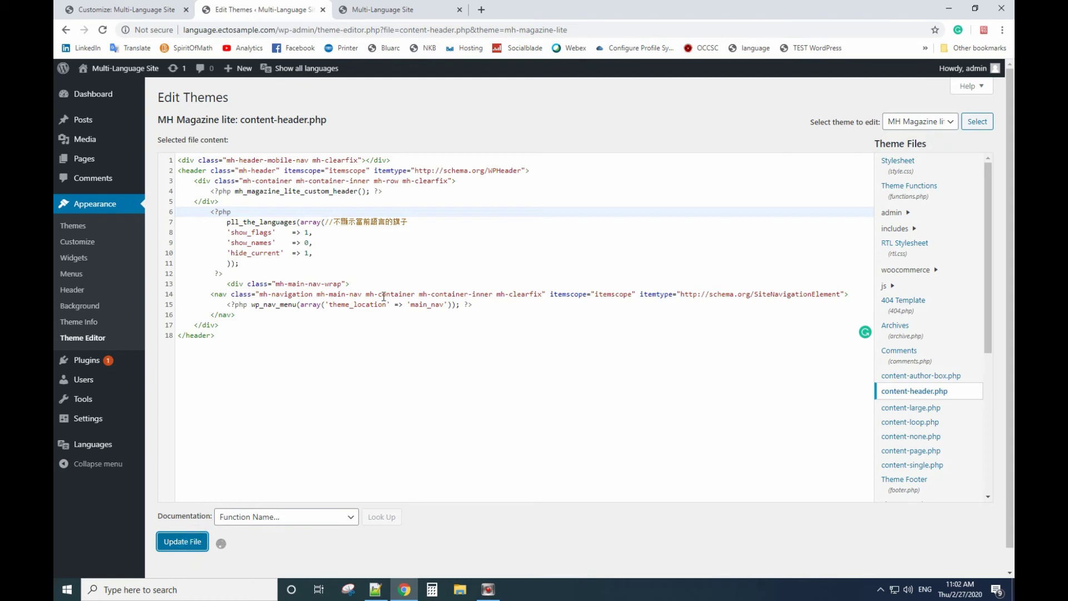
{"action": "left_click", "coordinate": [409, 9]}
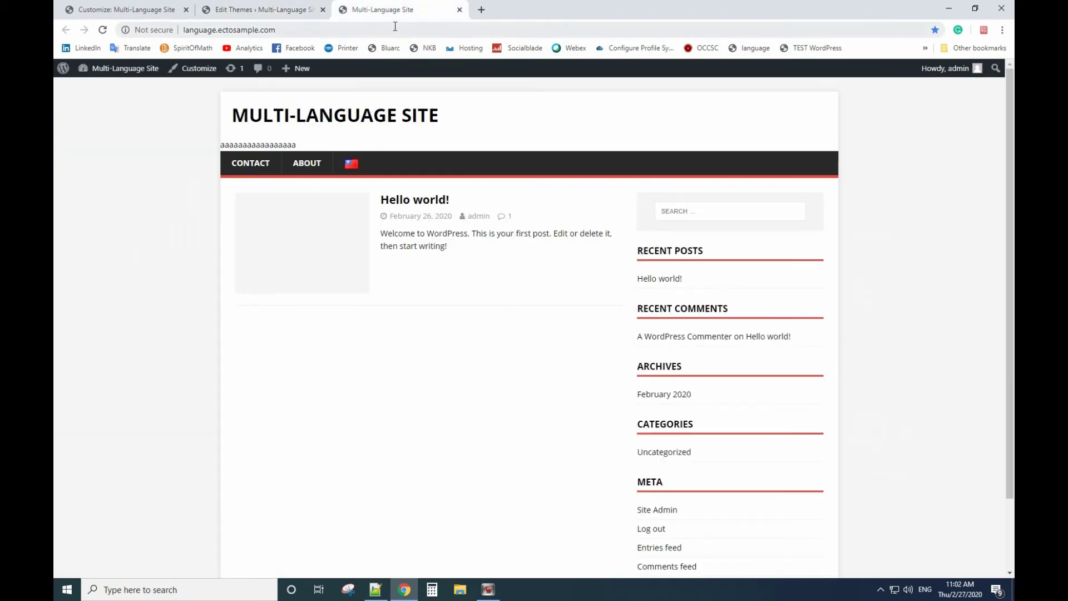
{"action": "left_click", "coordinate": [103, 30]}
{"action": "left_click", "coordinate": [258, 14]}
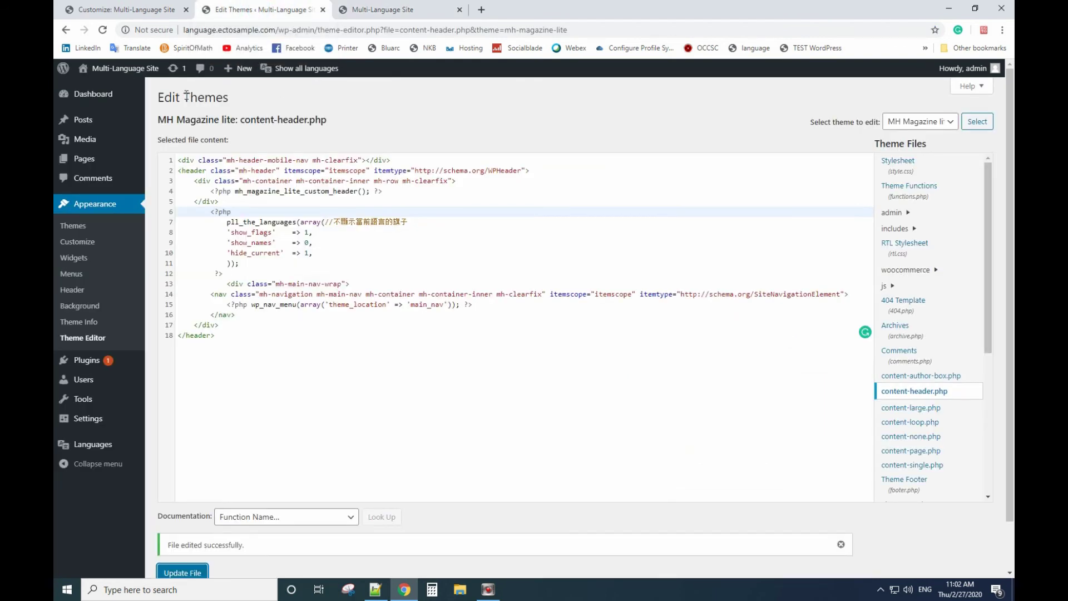
{"action": "left_click", "coordinate": [127, 9]}
{"action": "left_click", "coordinate": [91, 405]}
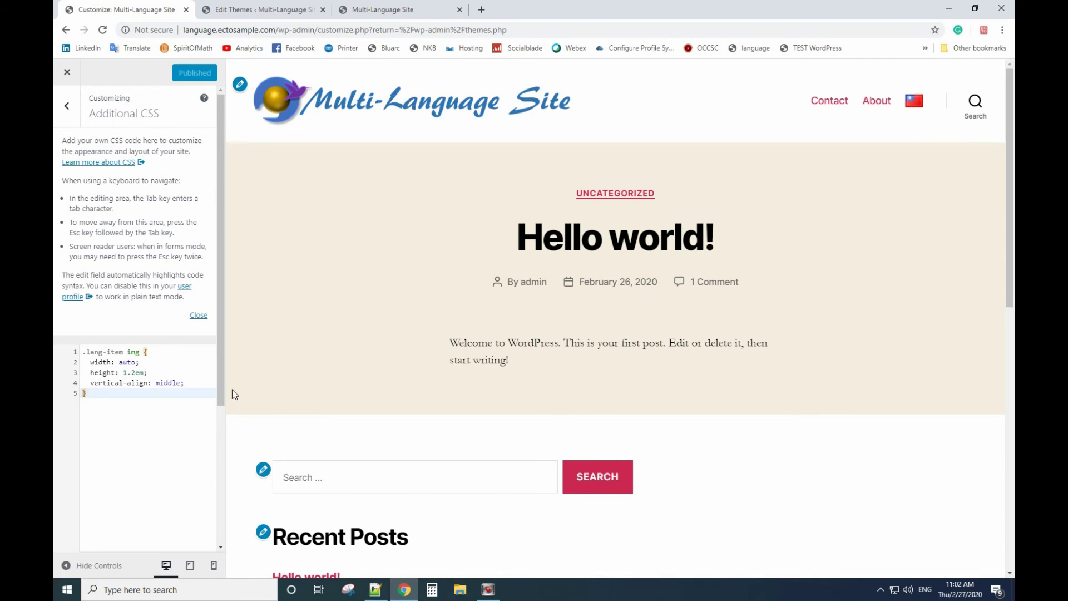
{"action": "key", "text": "Return"}
{"action": "key", "text": "Return"}
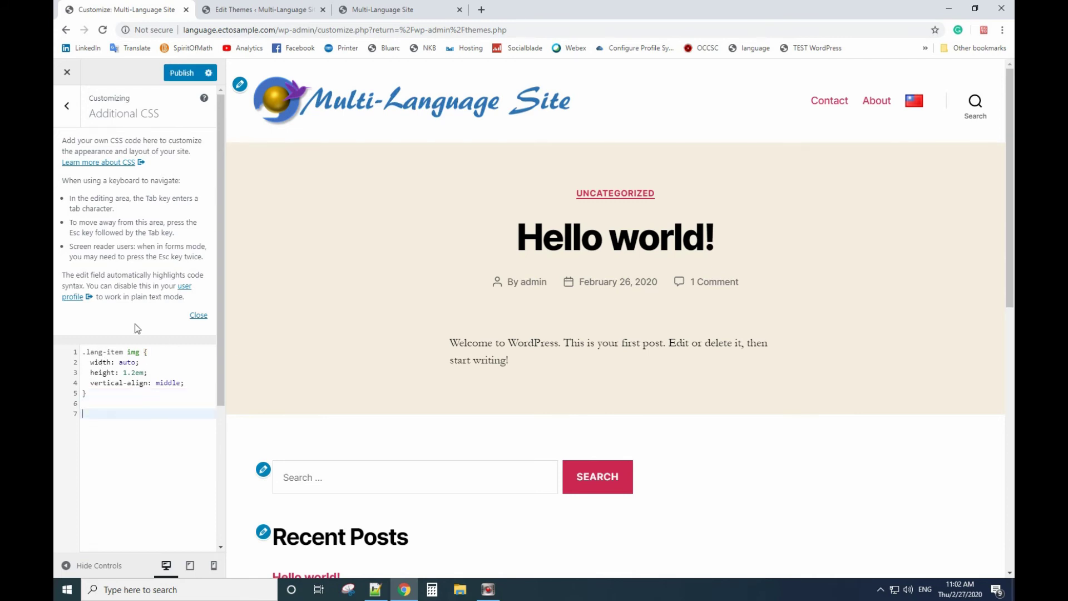
{"action": "left_click", "coordinate": [378, 9]}
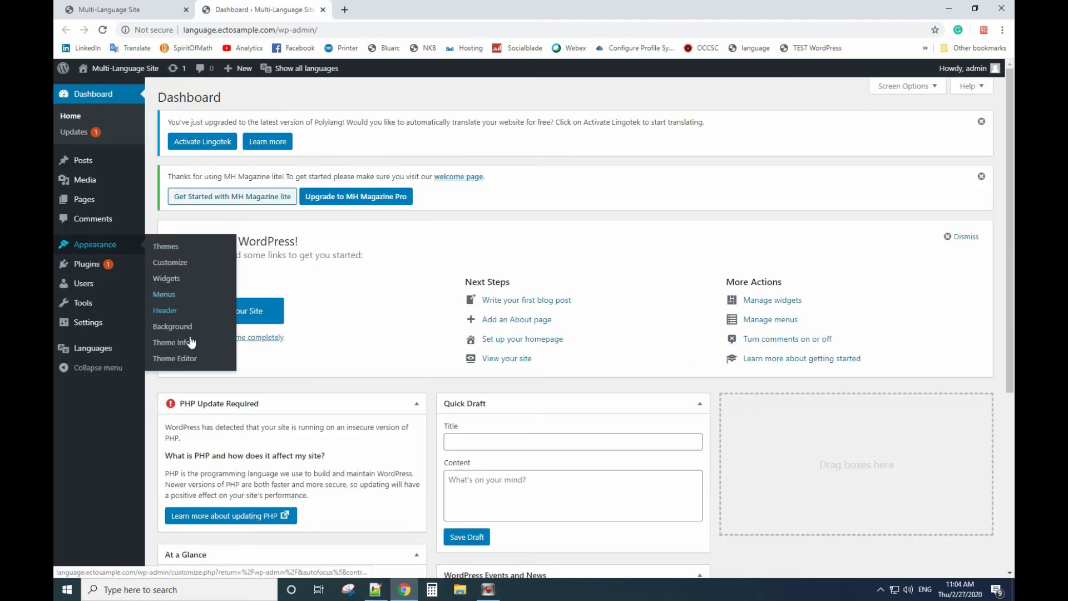
- Open the Customizer's Additional CSS and insert two blank lines above the .lang-item img rule
{"action": "mouse_move", "coordinate": [107, 248]}
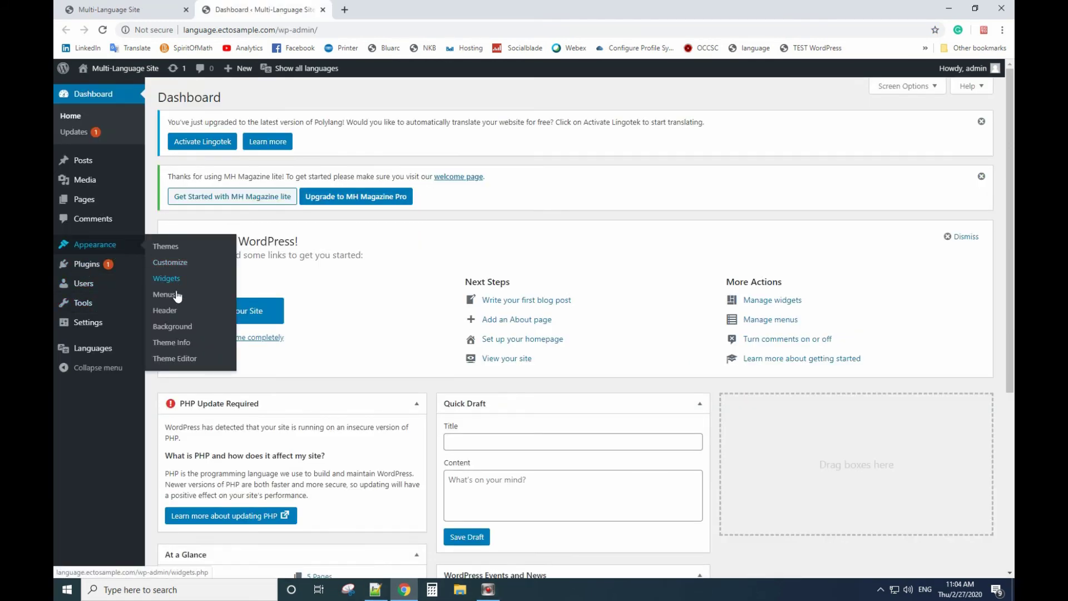
{"action": "left_click", "coordinate": [180, 263]}
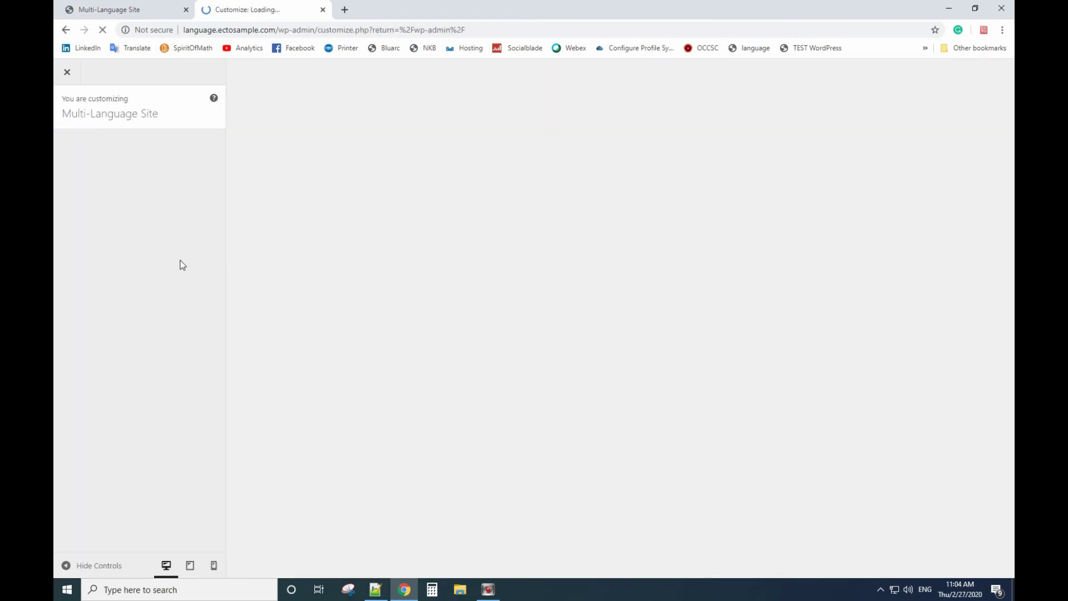
{"action": "left_click", "coordinate": [111, 393]}
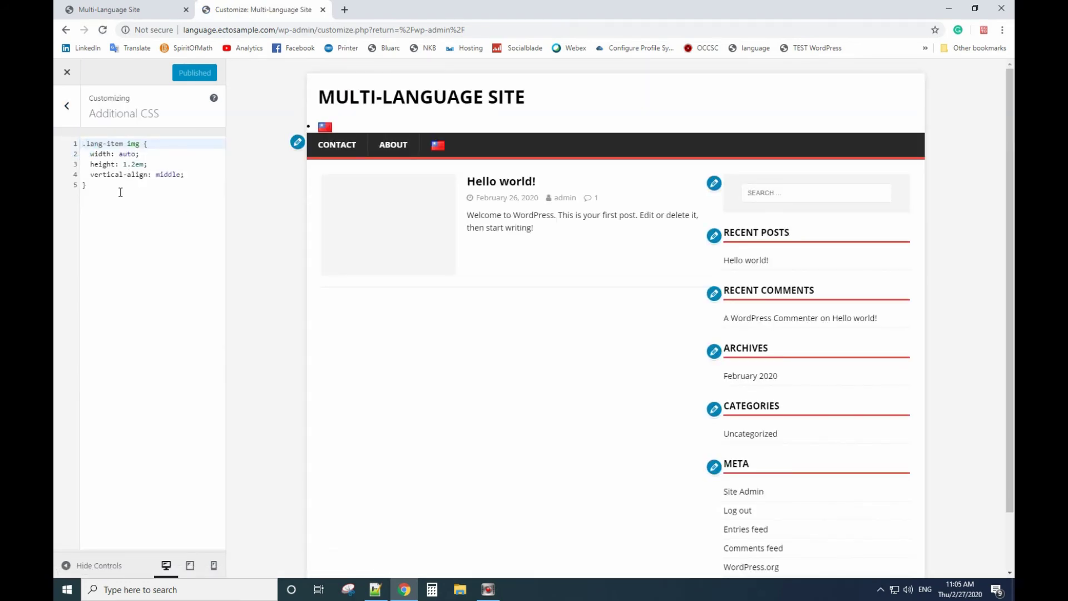
{"action": "key", "text": "Return"}
{"action": "key", "text": "Return"}
{"action": "left_click", "coordinate": [99, 144]}
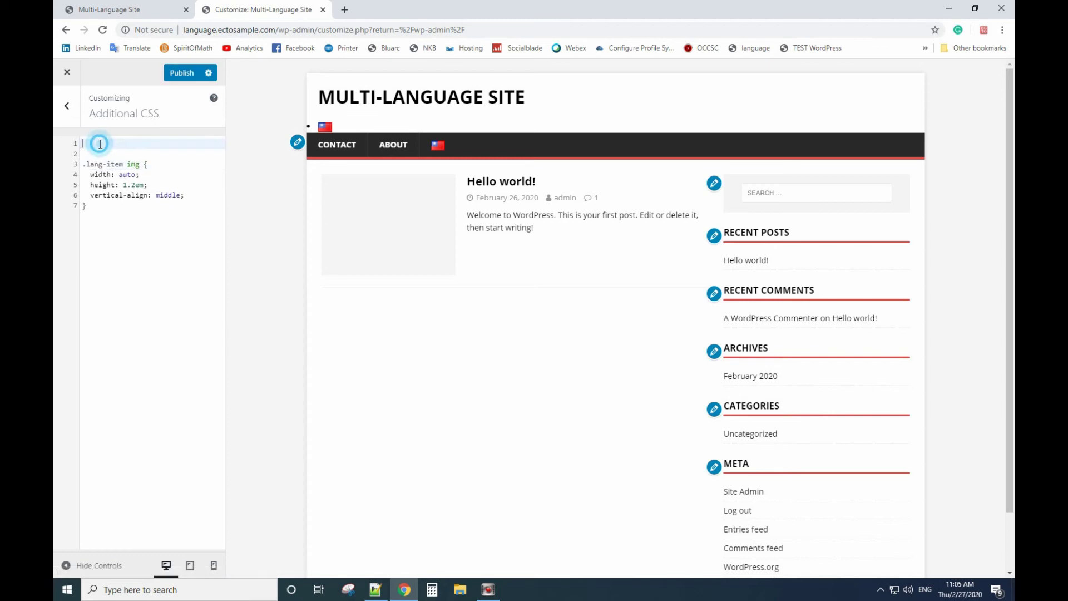
- Switch to Notepad++, copy the .lang-item rule with list-style: none from the MH Magazine lite readme, and return to the browser
{"action": "left_click", "coordinate": [375, 590]}
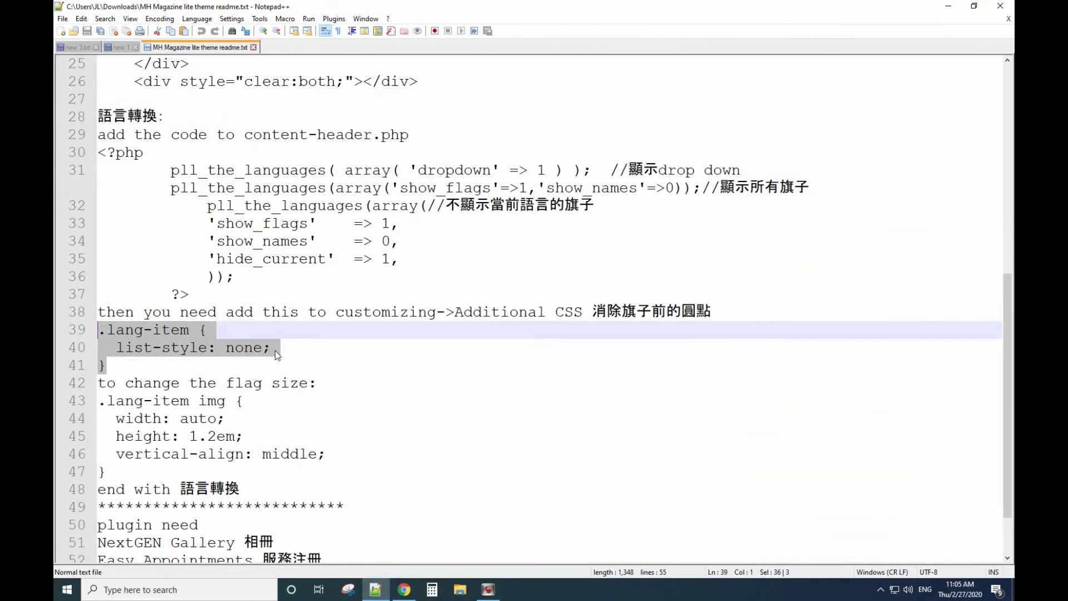
{"action": "right_click", "coordinate": [192, 345]}
{"action": "left_click", "coordinate": [219, 125]}
{"action": "left_click", "coordinate": [952, 8]}
- Paste the copied .lang-item rule at the start of the Additional CSS and publish the change
{"action": "left_click", "coordinate": [96, 141]}
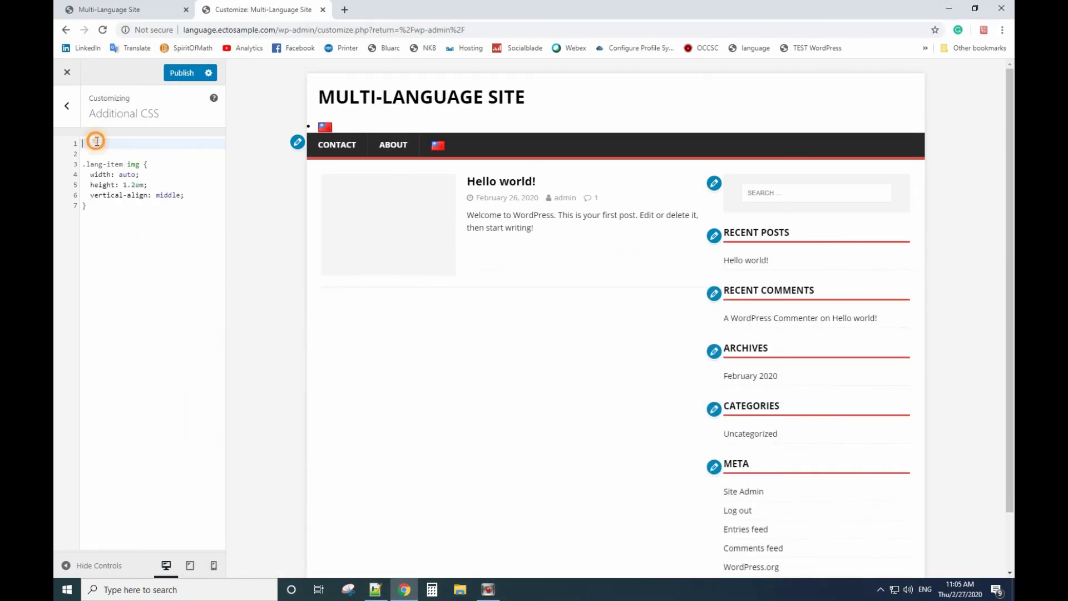
{"action": "right_click", "coordinate": [96, 141]}
{"action": "left_click", "coordinate": [129, 229]}
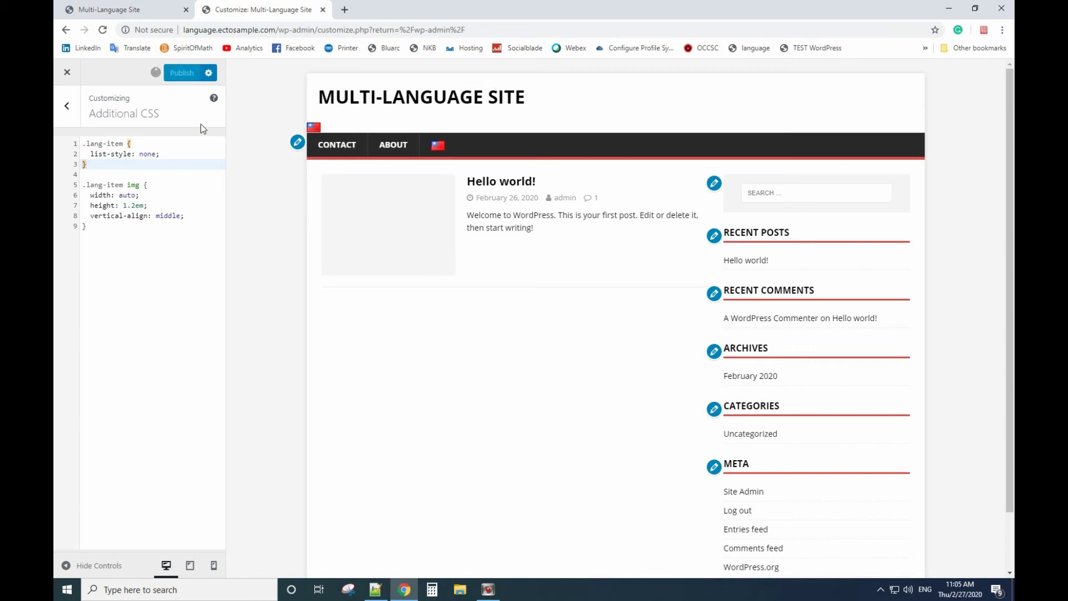
- Reload the live site and compare its header flag with the Customizer preview
{"action": "left_click_drag", "start_coordinate": [134, 10], "coordinate": [294, 23]}
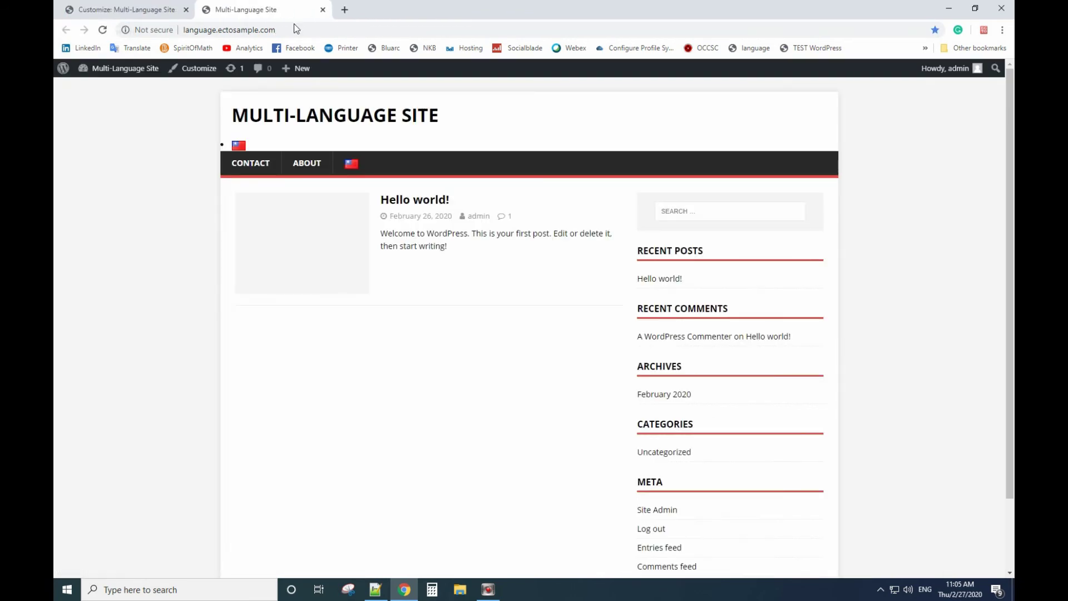
{"action": "left_click", "coordinate": [103, 29]}
{"action": "left_click", "coordinate": [127, 10]}
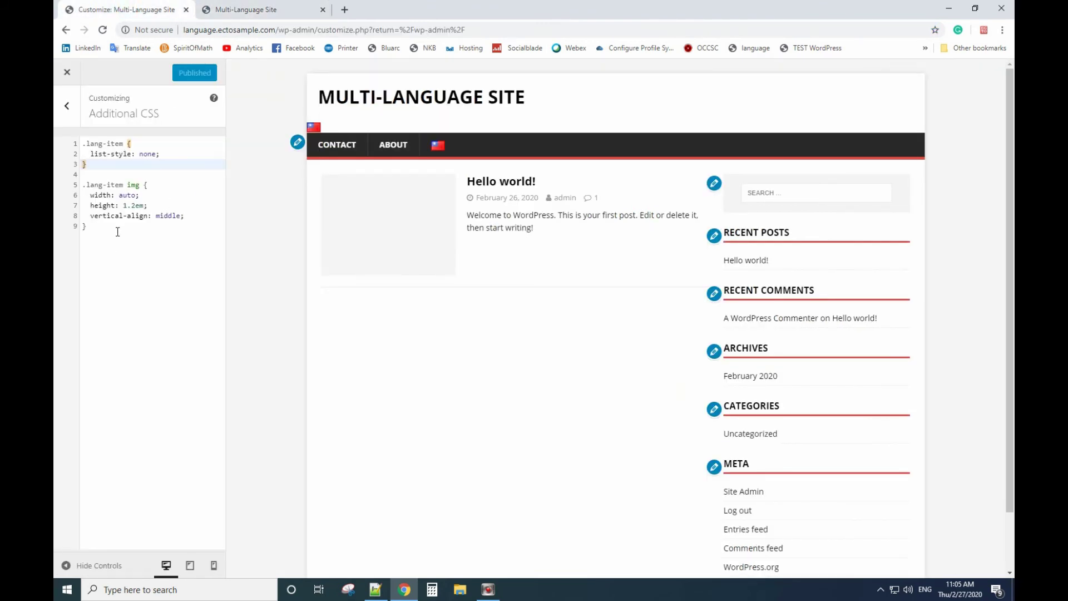
{"action": "left_click", "coordinate": [266, 10]}
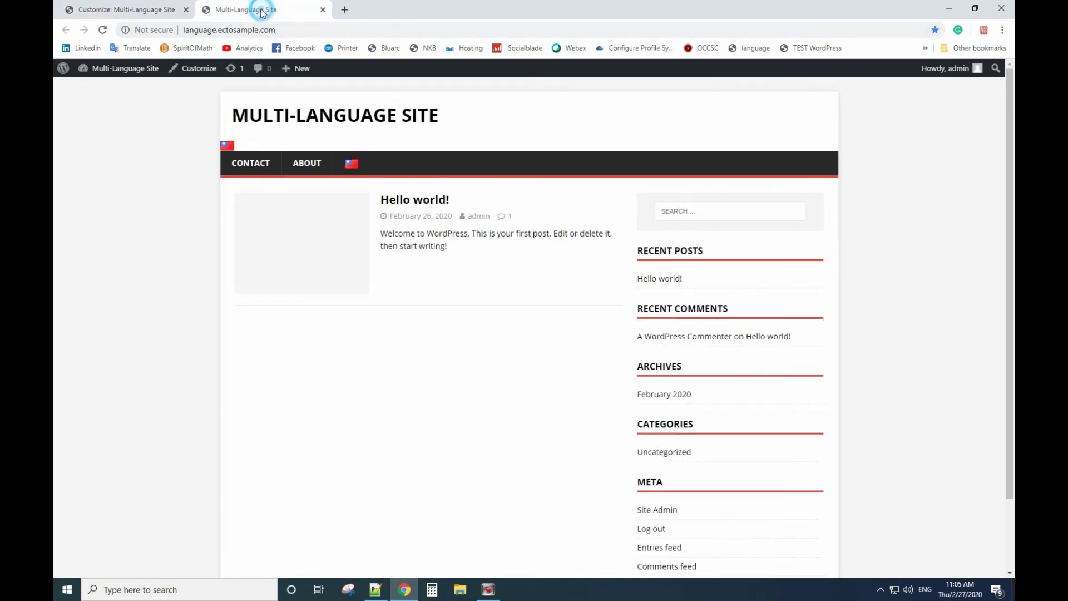
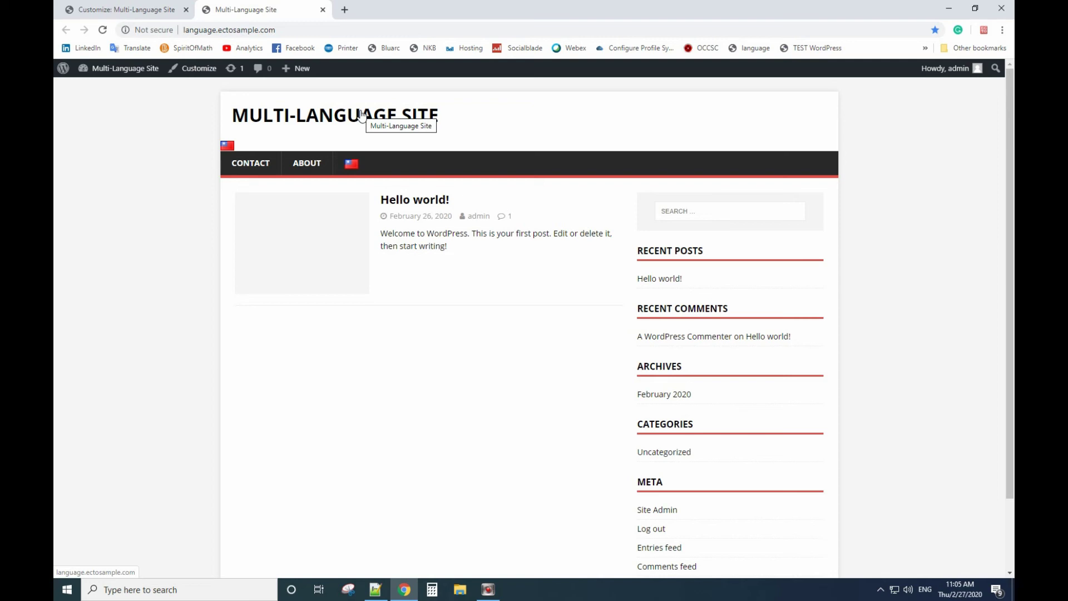
- Return to the Additional CSS and add two blank lines after the .lang-item img rule
{"action": "left_click", "coordinate": [146, 16]}
{"action": "left_click", "coordinate": [114, 232]}
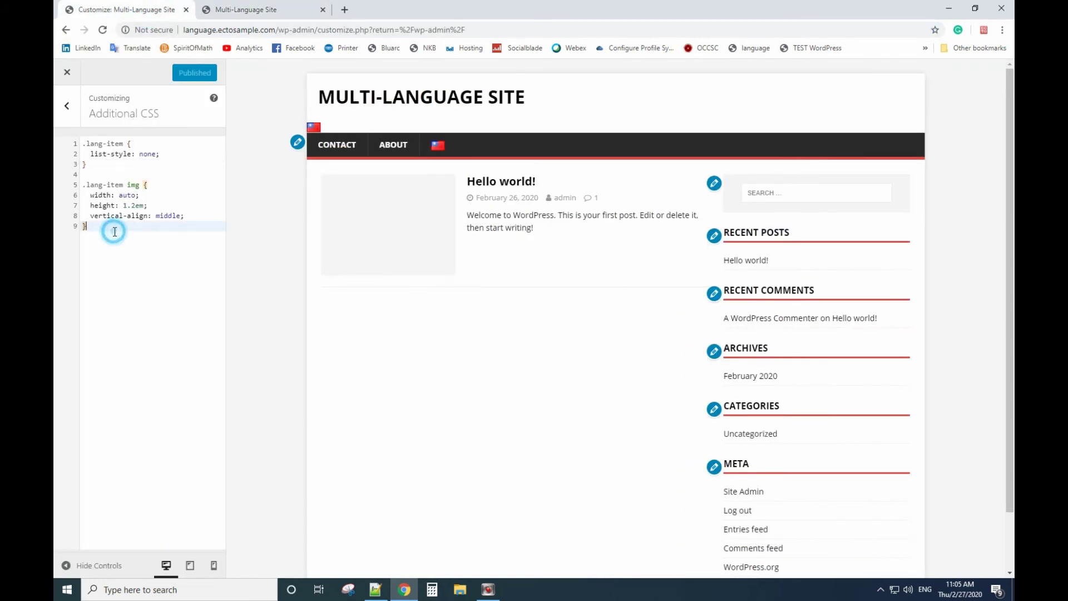
{"action": "key", "text": "Return"}
{"action": "key", "text": "Return"}
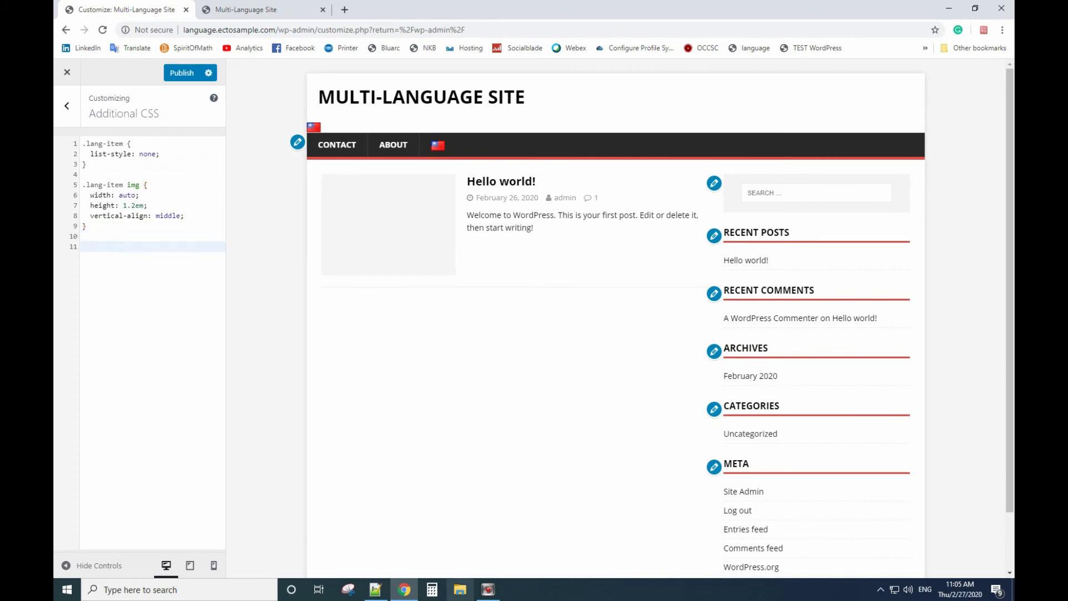
- Switch to Notepad++, copy the .myweb-header-logo and .myweb-right-header rules from the readme's style.css section, and return to the browser
{"action": "left_click", "coordinate": [374, 597]}
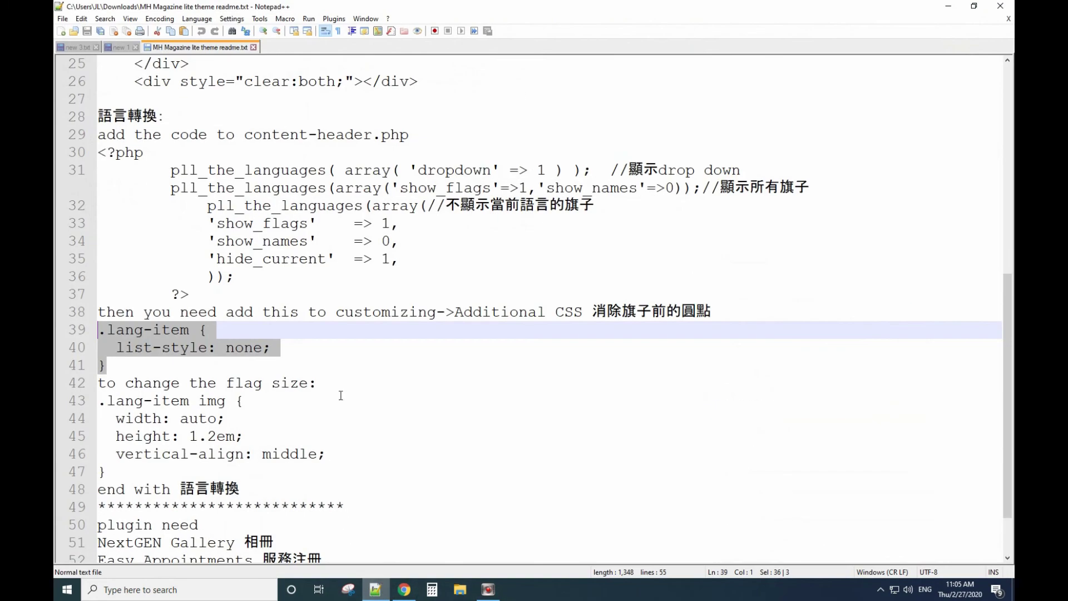
{"action": "scroll", "coordinate": [303, 325], "scroll_direction": "up", "scroll_amount": 2}
{"action": "scroll", "coordinate": [303, 327], "scroll_direction": "up", "scroll_amount": 4}
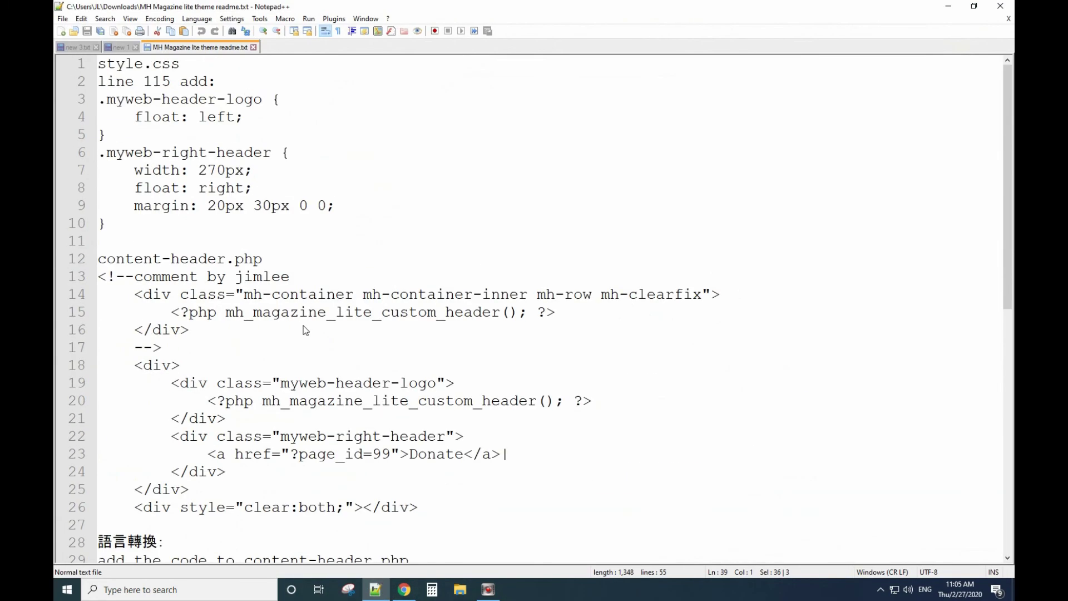
{"action": "scroll", "coordinate": [303, 327], "scroll_direction": "down", "scroll_amount": 1}
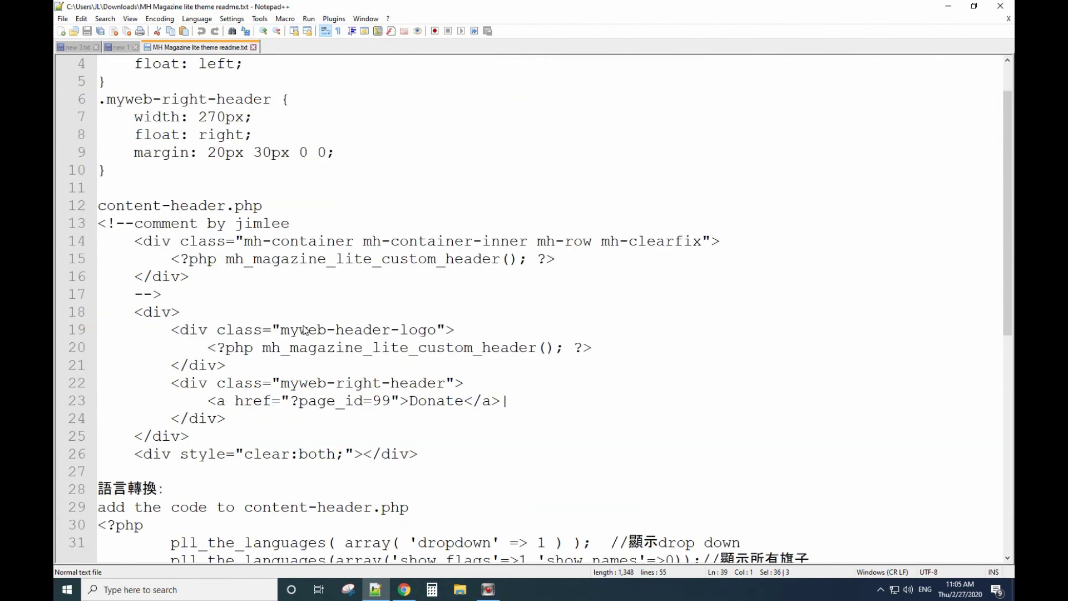
{"action": "scroll", "coordinate": [304, 329], "scroll_direction": "up", "scroll_amount": 1}
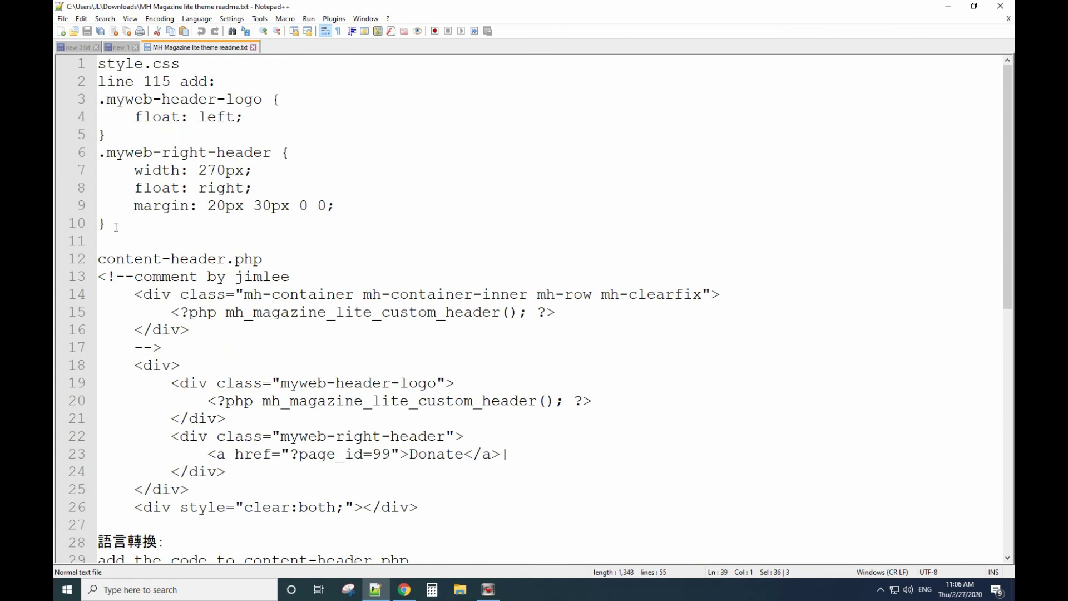
{"action": "left_click_drag", "start_coordinate": [116, 227], "coordinate": [81, 104]}
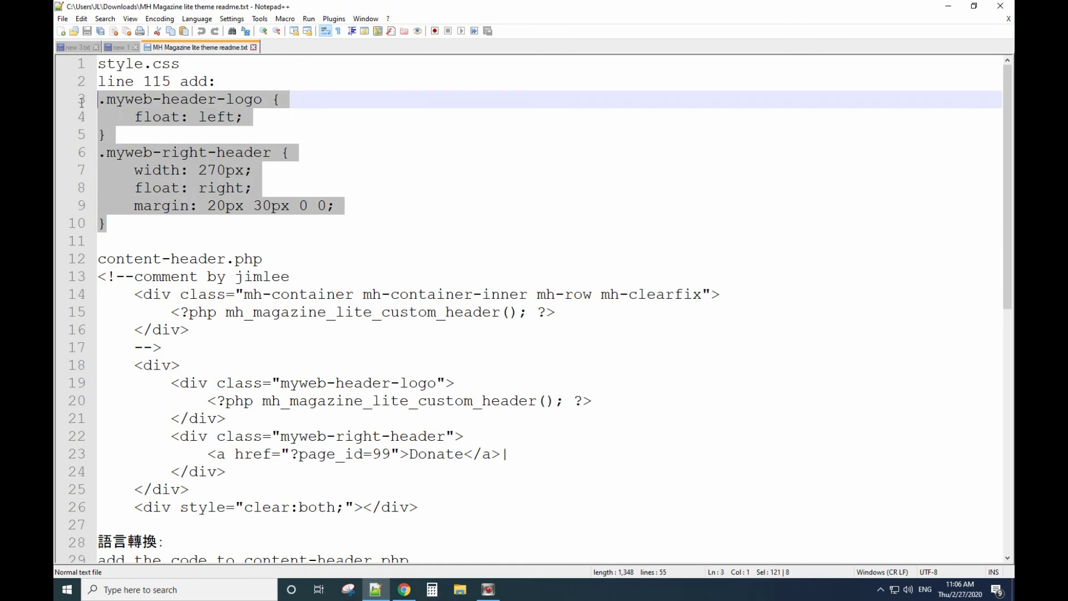
{"action": "right_click", "coordinate": [151, 115]}
{"action": "left_click", "coordinate": [182, 135]}
{"action": "left_click", "coordinate": [948, 7]}
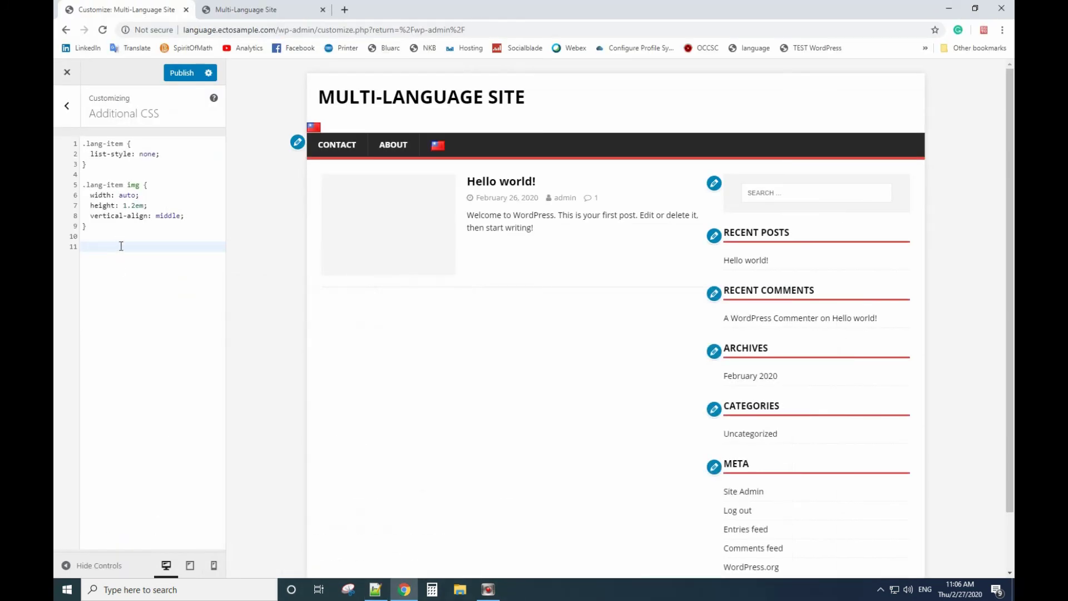
- Paste the .myweb-header-logo and .myweb-right-header rules at the end of the Additional CSS and publish them
{"action": "right_click", "coordinate": [120, 246]}
{"action": "left_click", "coordinate": [147, 334]}
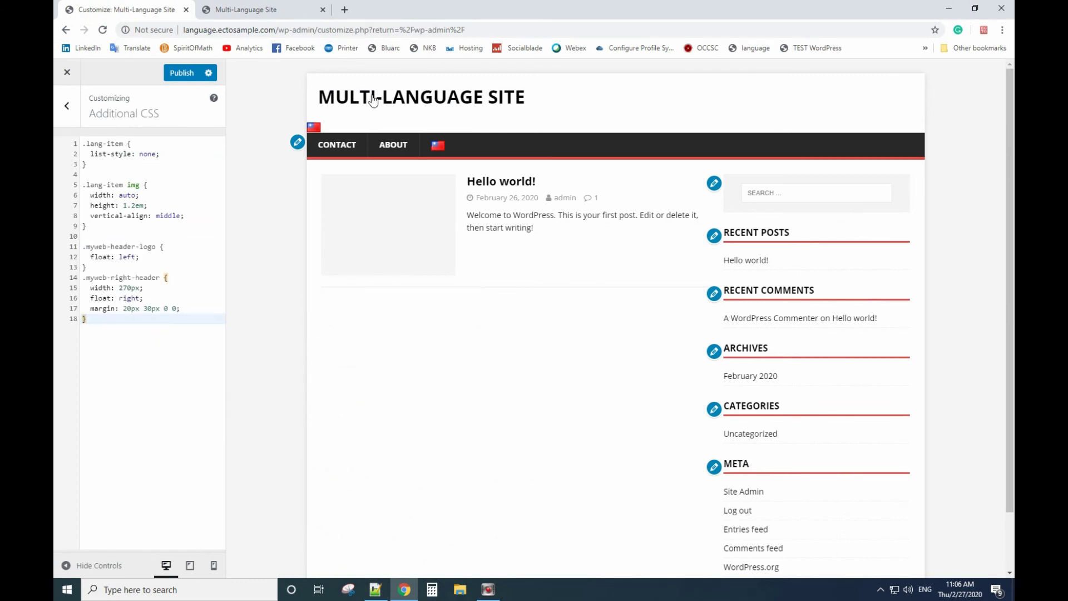
{"action": "left_click", "coordinate": [122, 277]}
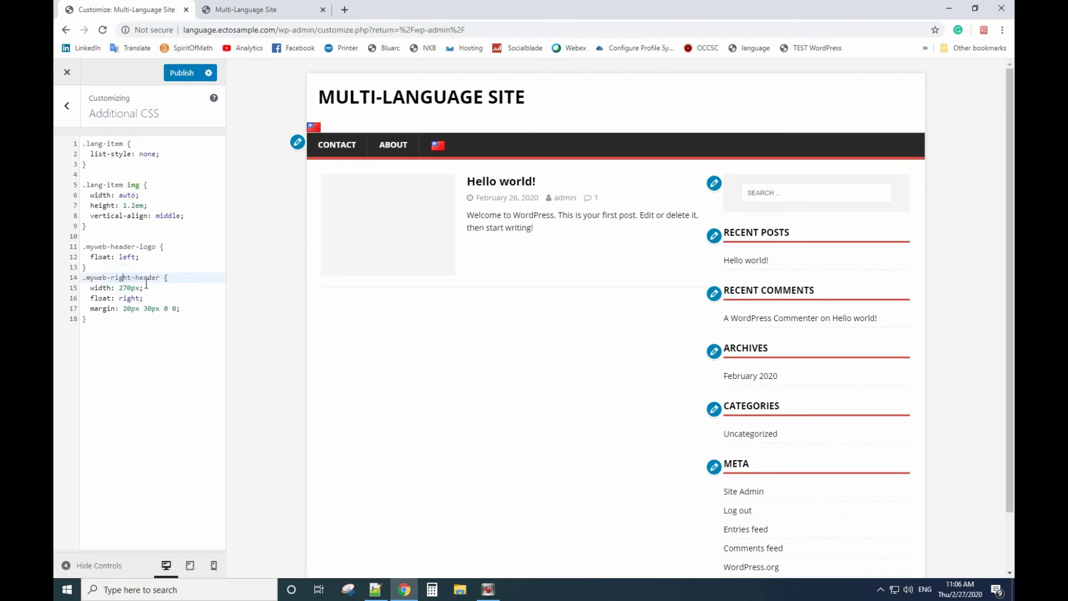
{"action": "left_click", "coordinate": [146, 285]}
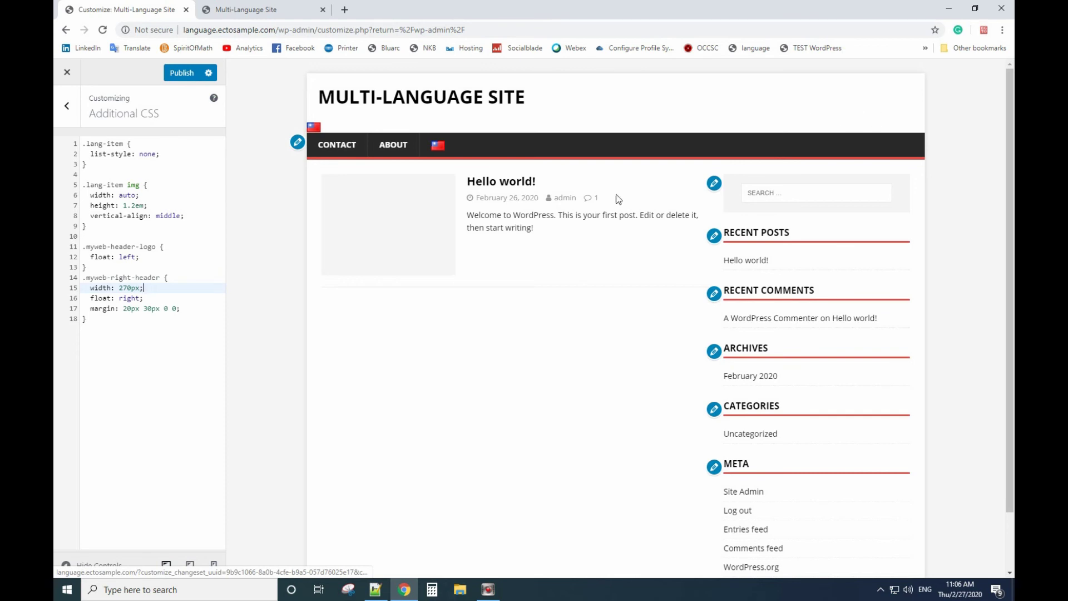
{"action": "left_click", "coordinate": [91, 319]}
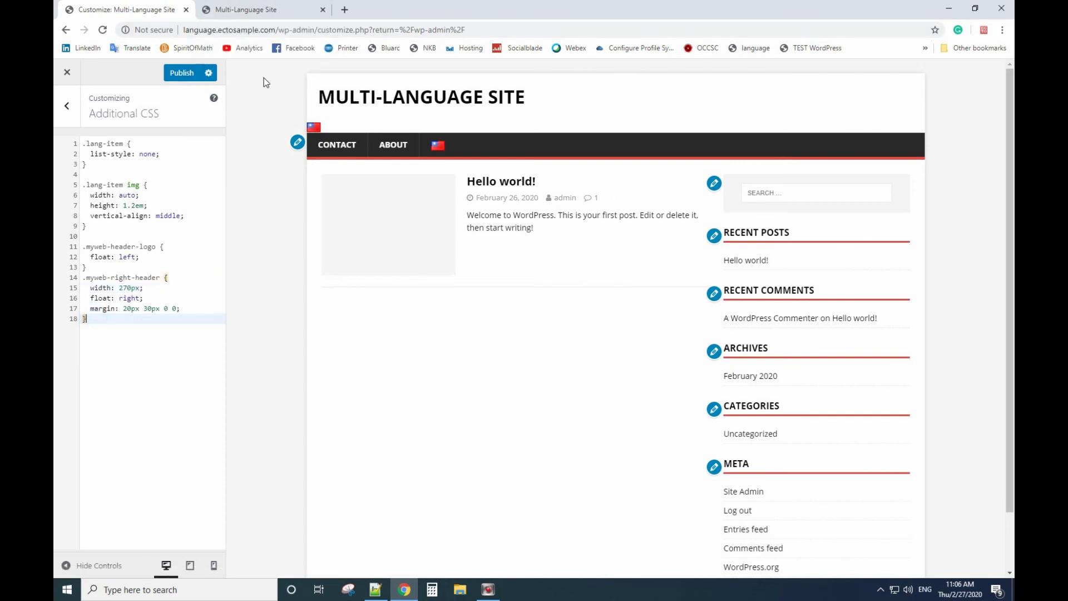
{"action": "left_click", "coordinate": [179, 73]}
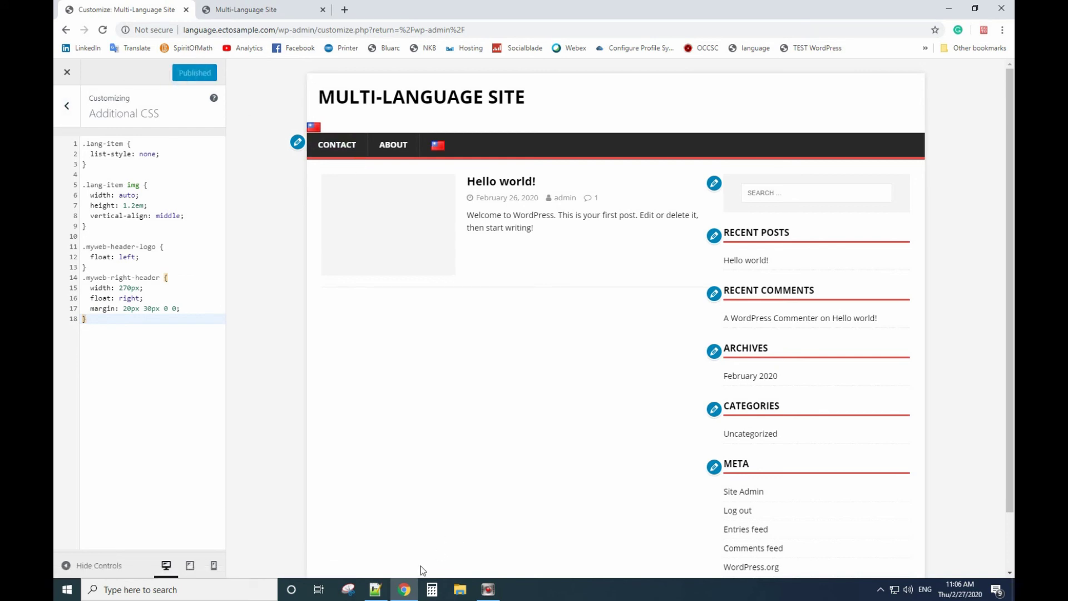
{"action": "left_click", "coordinate": [377, 591]}
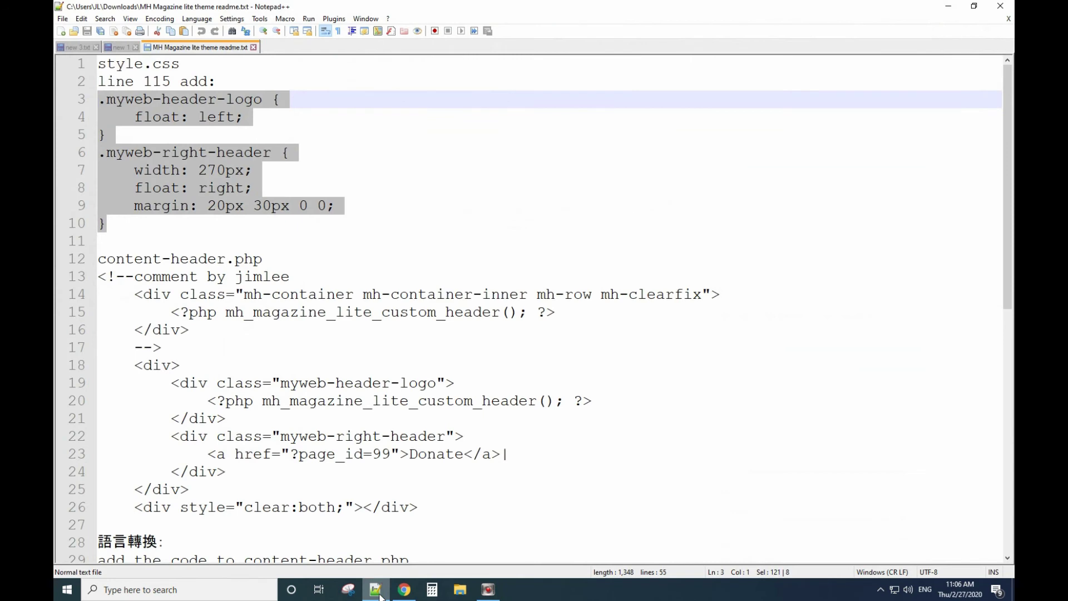
{"action": "left_click", "coordinate": [405, 590]}
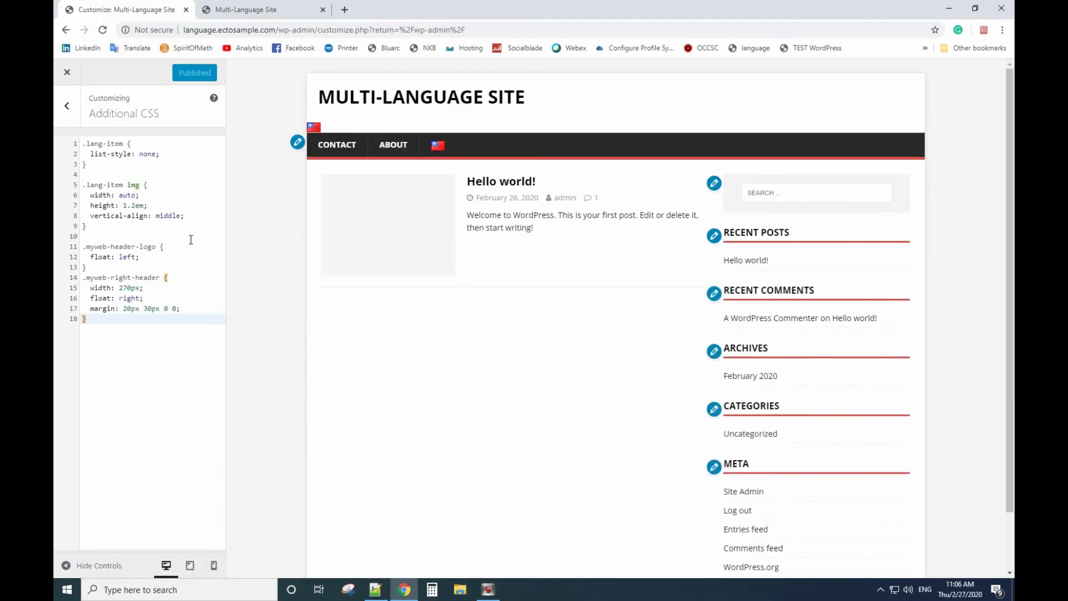
{"action": "left_click", "coordinate": [383, 593]}
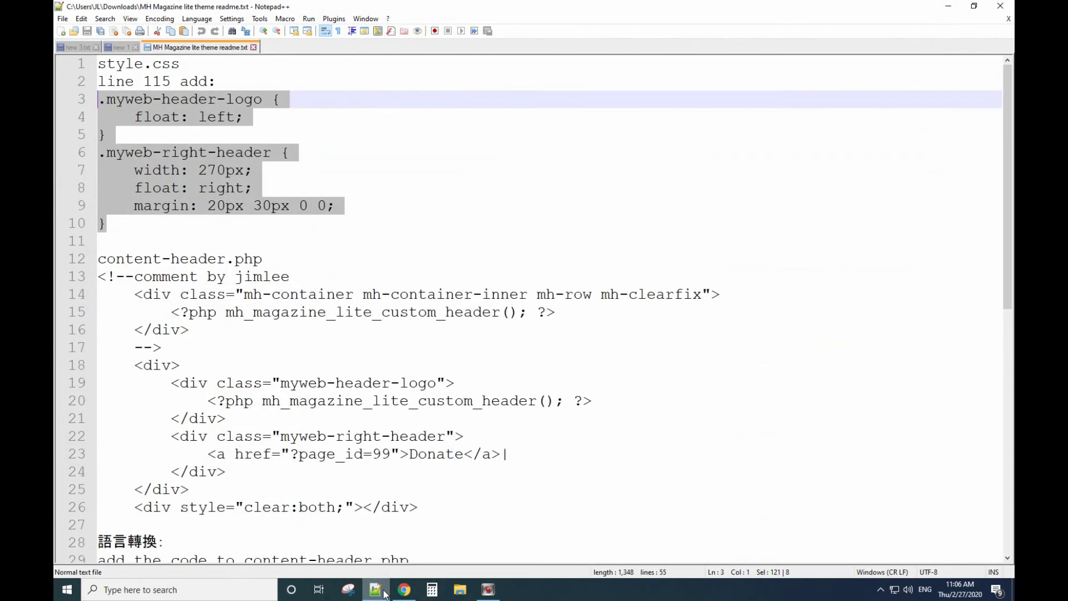
{"action": "left_click", "coordinate": [385, 594]}
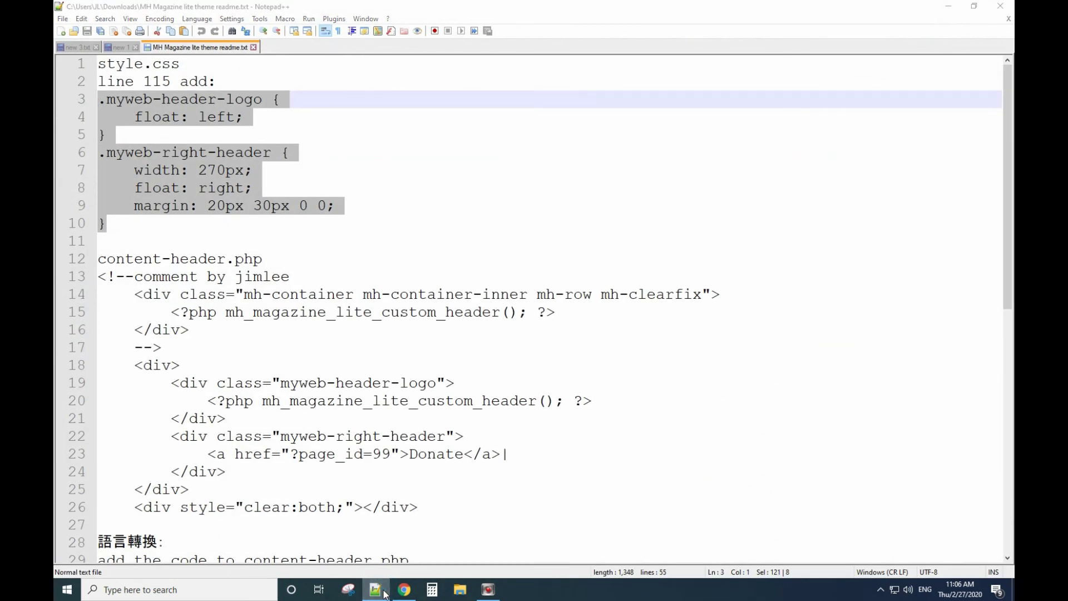
{"action": "left_click", "coordinate": [384, 593]}
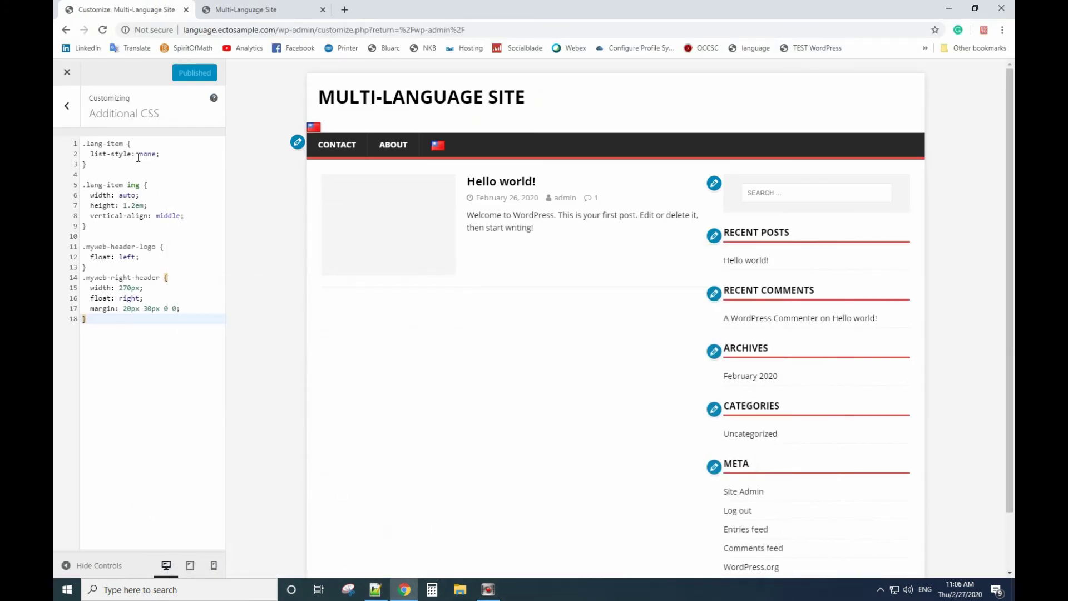
- Close the Customizer and open the Theme Editor from the WordPress dashboard
{"action": "left_click", "coordinate": [76, 73]}
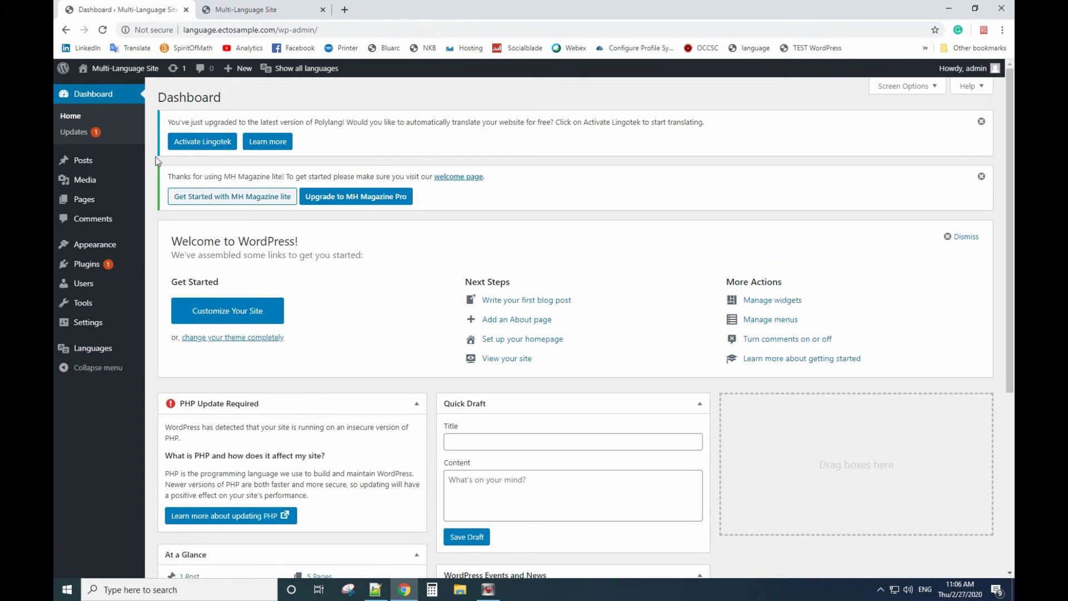
{"action": "mouse_move", "coordinate": [102, 346]}
{"action": "mouse_move", "coordinate": [91, 245]}
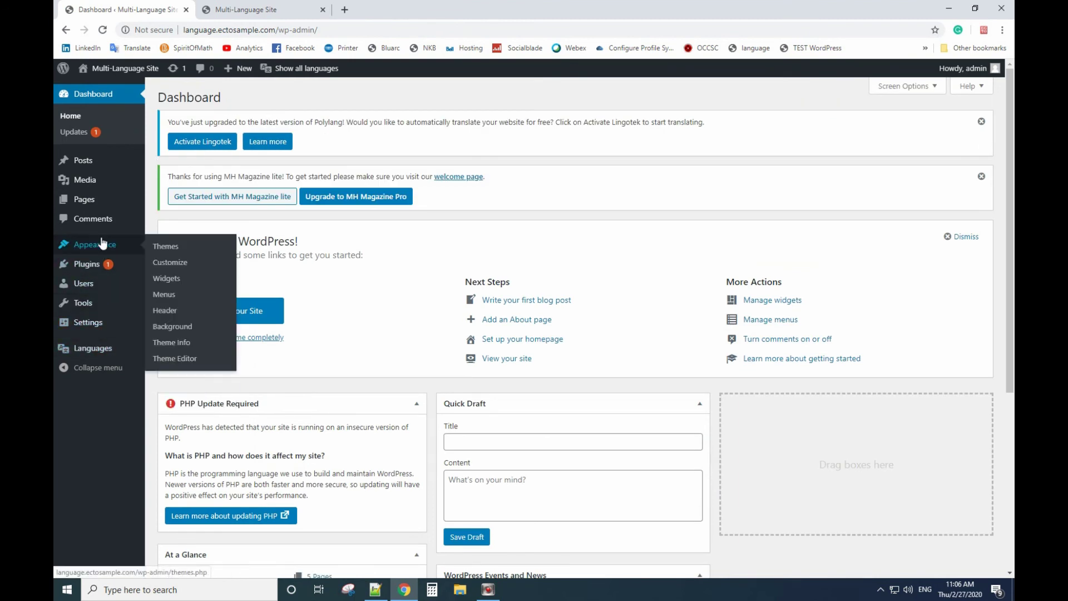
{"action": "left_click", "coordinate": [175, 358]}
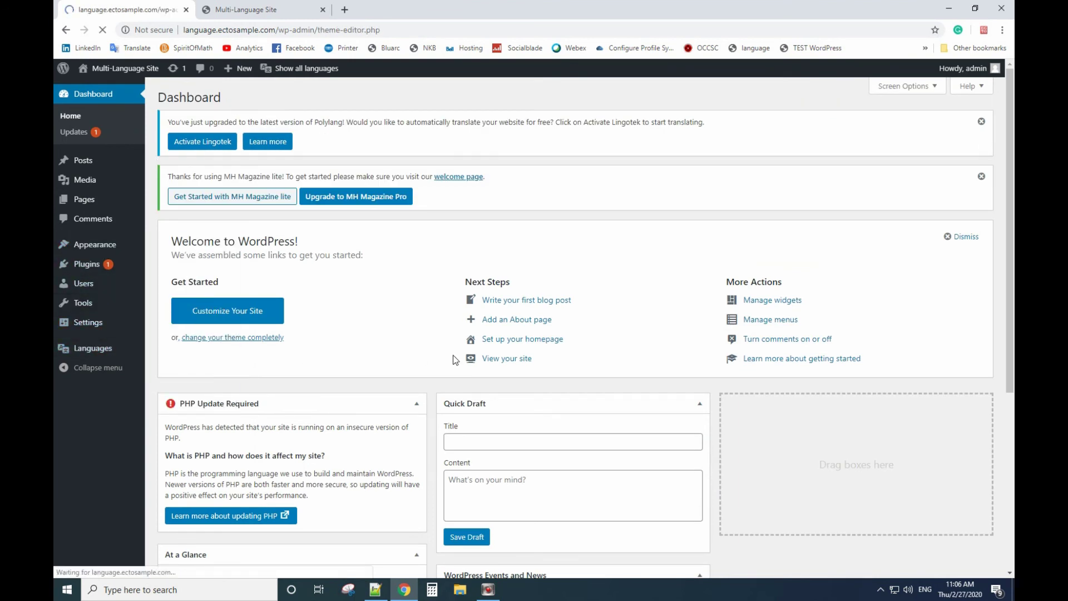
- Open content-header.php and delete the PHP block calling pll_the_languages together with the closing div tag just above it
{"action": "scroll", "coordinate": [907, 356], "scroll_direction": "down", "scroll_amount": 2}
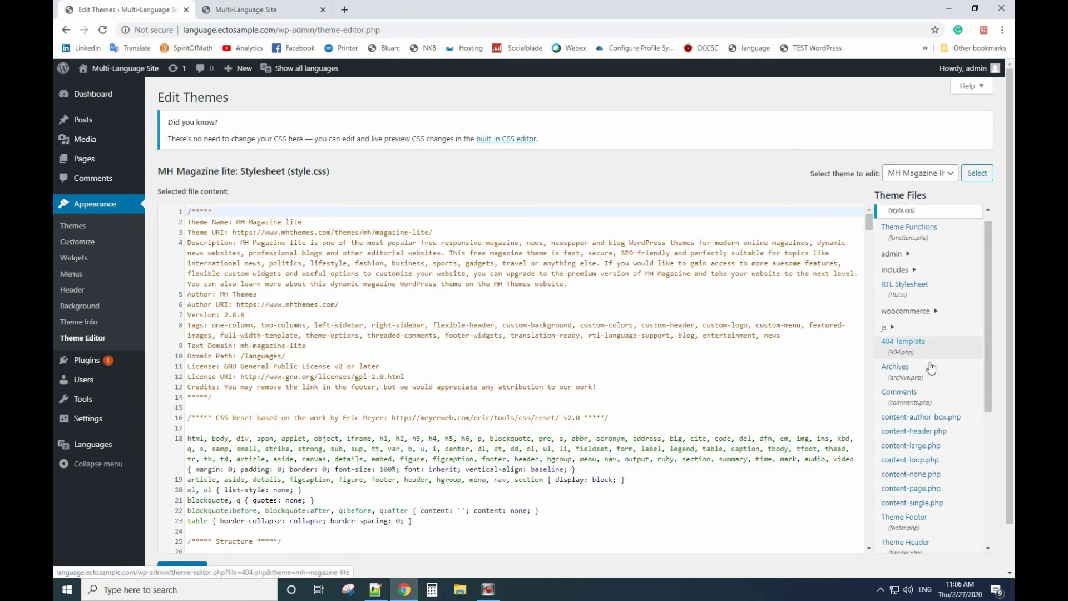
{"action": "left_click", "coordinate": [924, 345]}
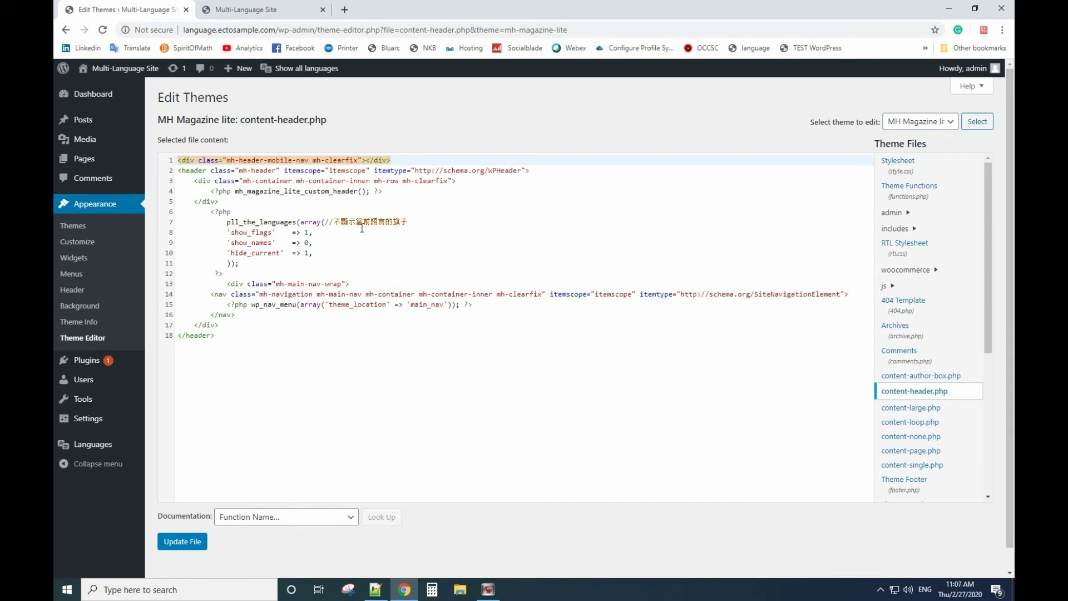
{"action": "left_click_drag", "start_coordinate": [196, 201], "coordinate": [258, 273]}
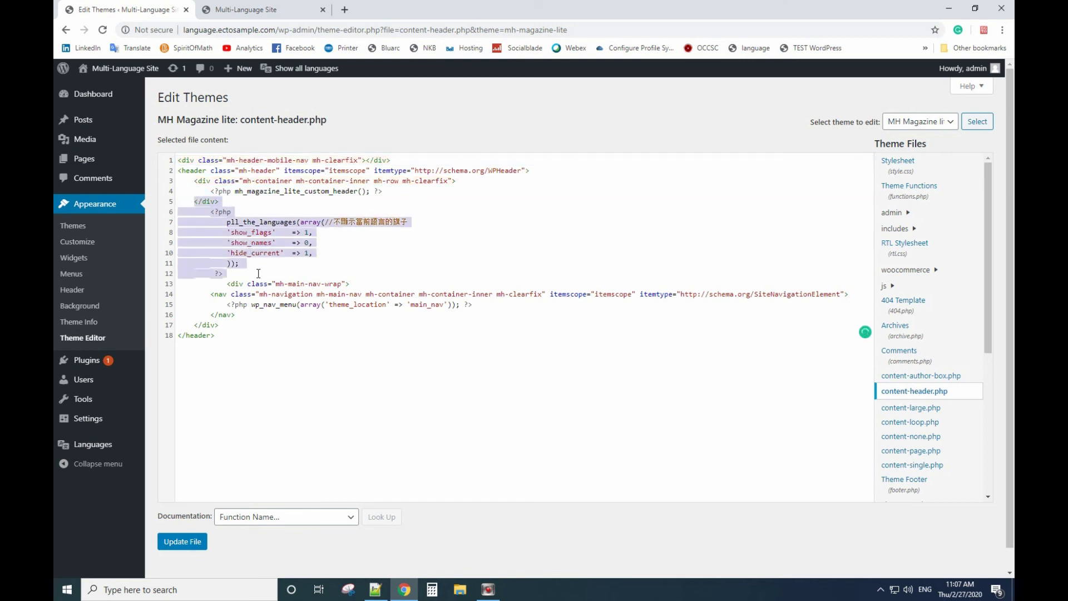
{"action": "left_click", "coordinate": [212, 12]}
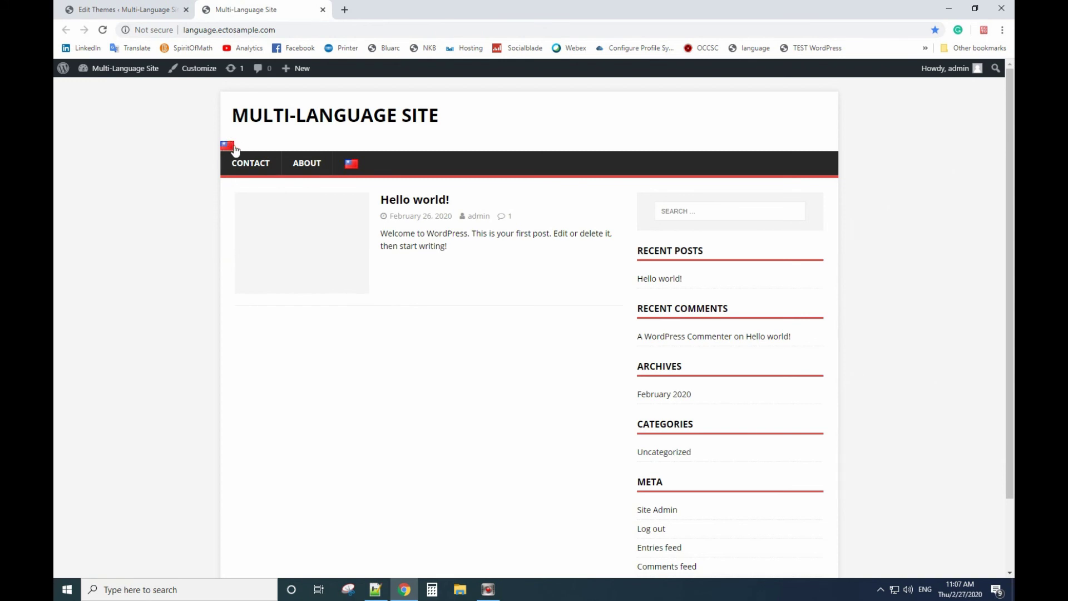
{"action": "left_click", "coordinate": [140, 11]}
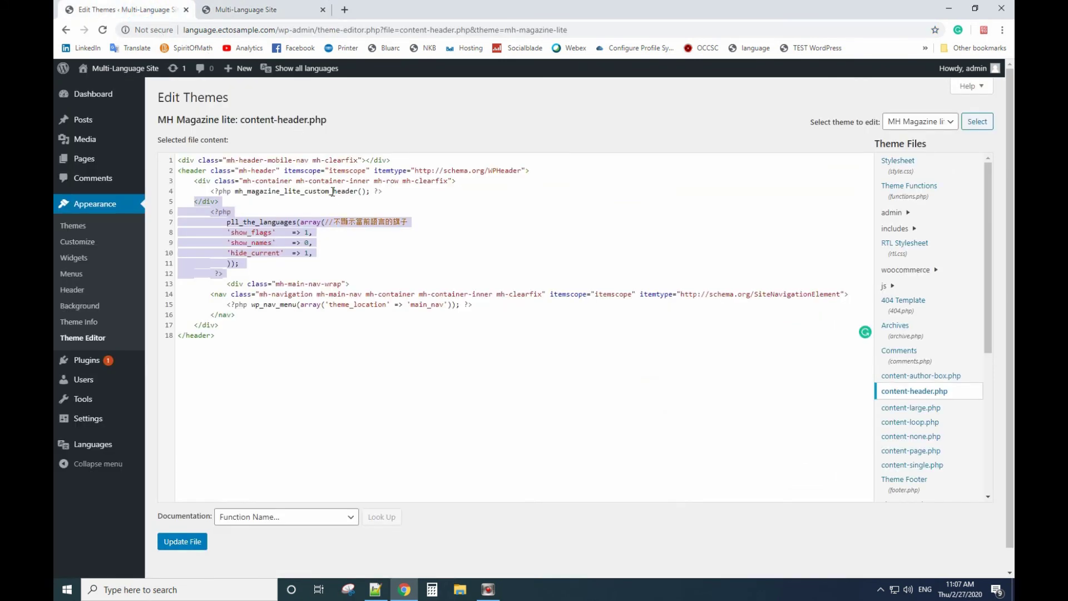
{"action": "key", "text": "BackSpace"}
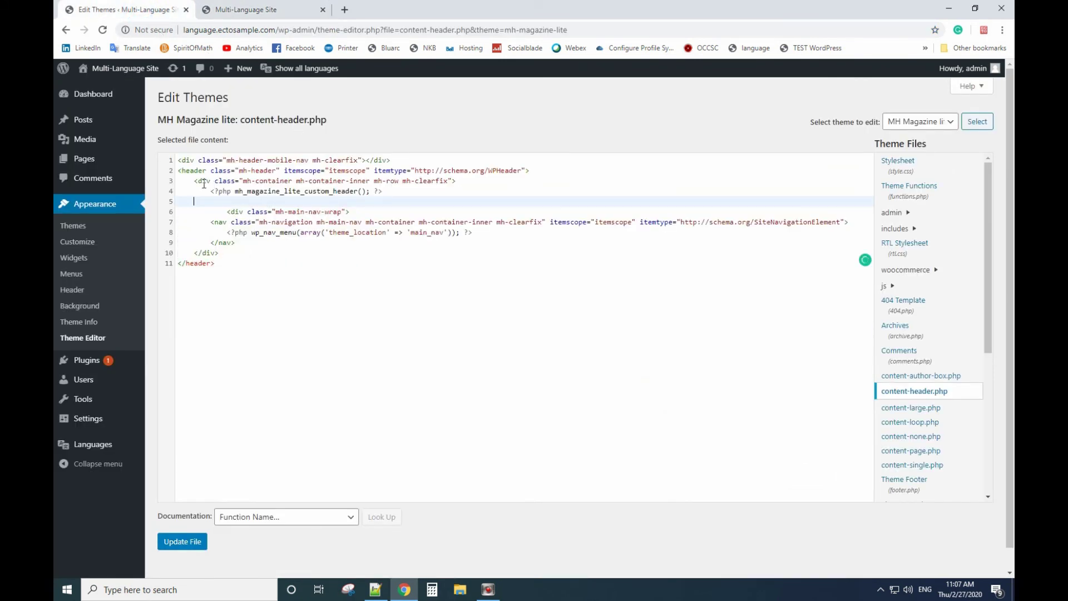
- Examine the header container, custom header call and main navigation lines in content-header.php
{"action": "left_click_drag", "start_coordinate": [195, 182], "coordinate": [376, 196]}
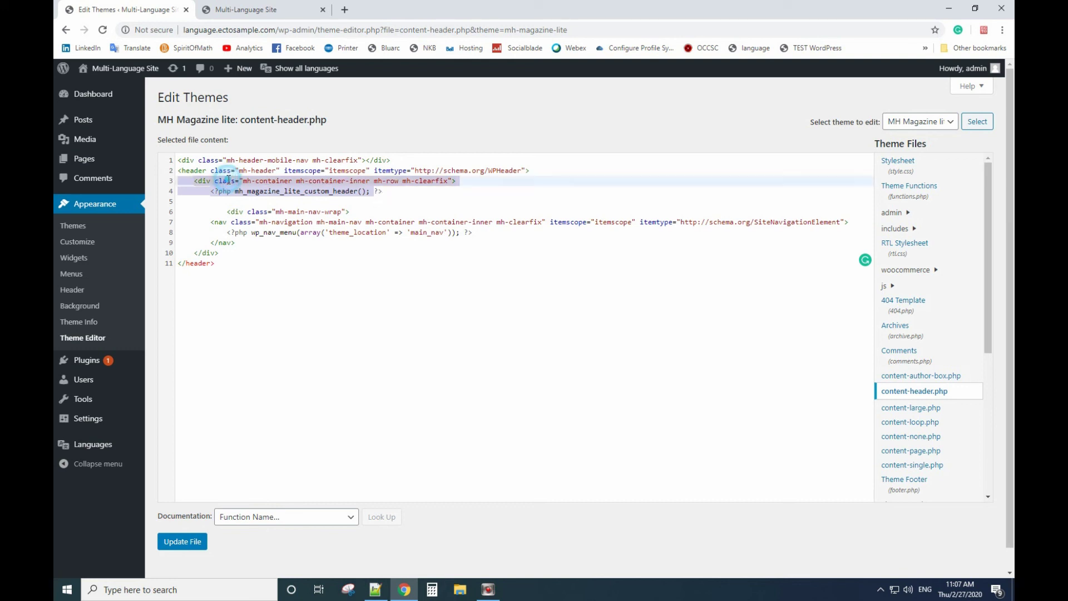
{"action": "left_click", "coordinate": [324, 180]}
{"action": "triple_click", "coordinate": [412, 181]}
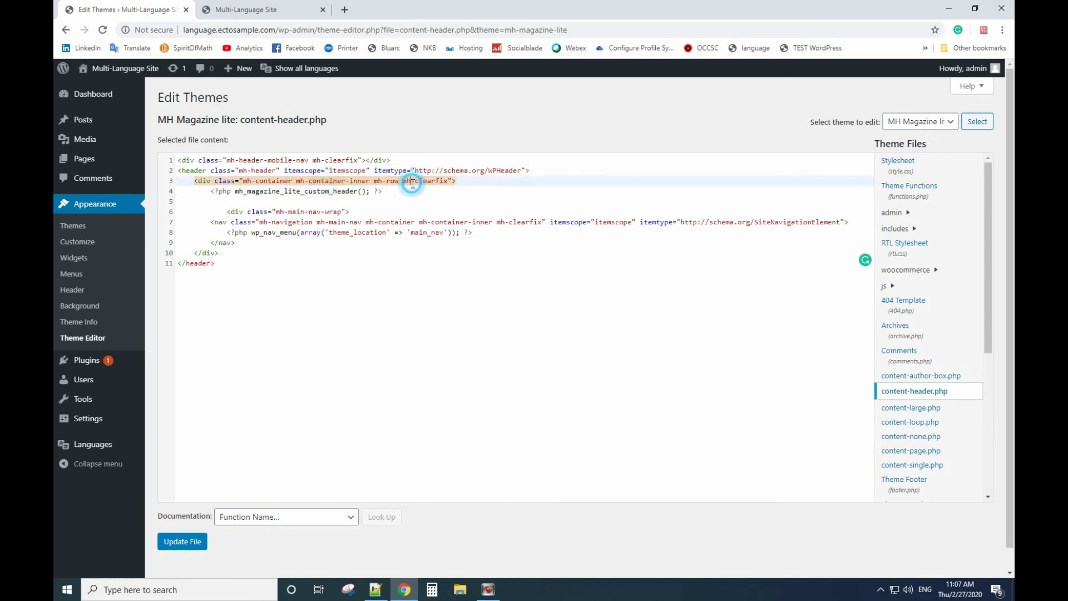
{"action": "double_click", "coordinate": [314, 191]}
{"action": "left_click", "coordinate": [313, 187]}
{"action": "left_click", "coordinate": [336, 188]}
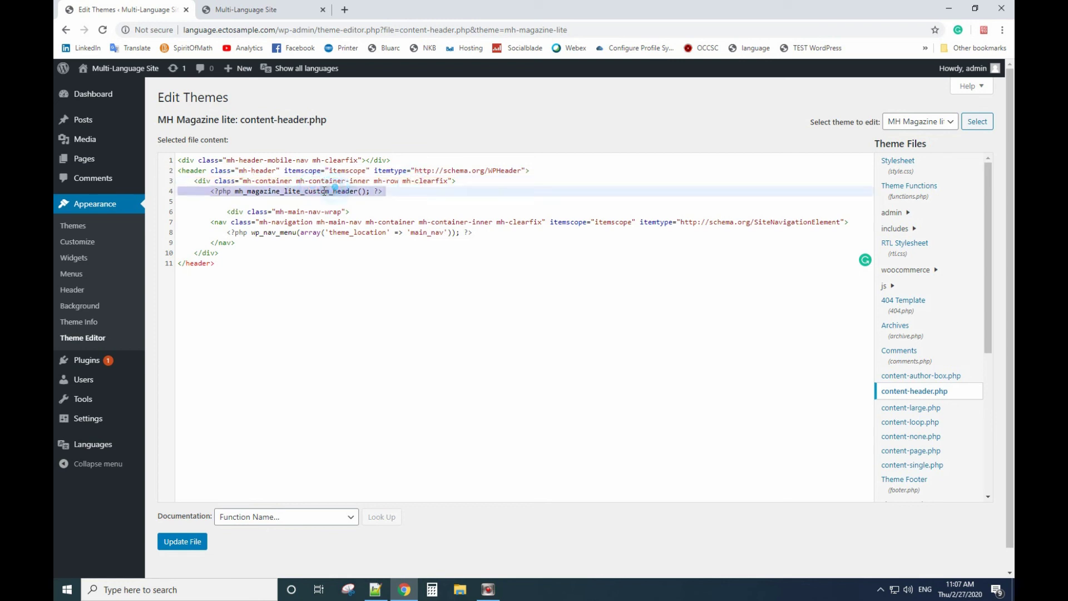
{"action": "triple_click", "coordinate": [324, 191]}
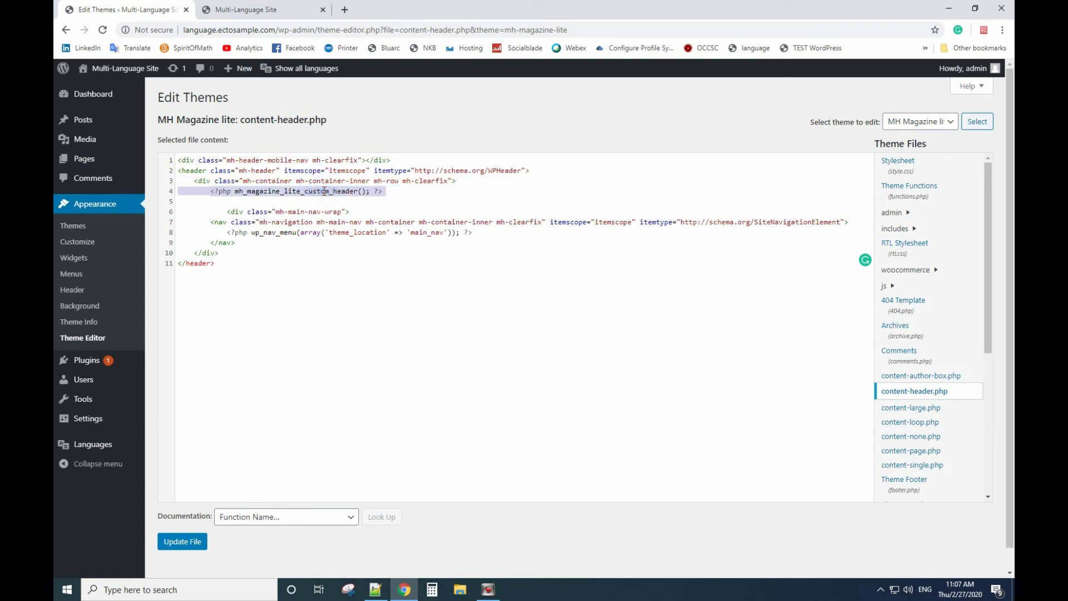
{"action": "left_click", "coordinate": [281, 211]}
{"action": "triple_click", "coordinate": [303, 223]}
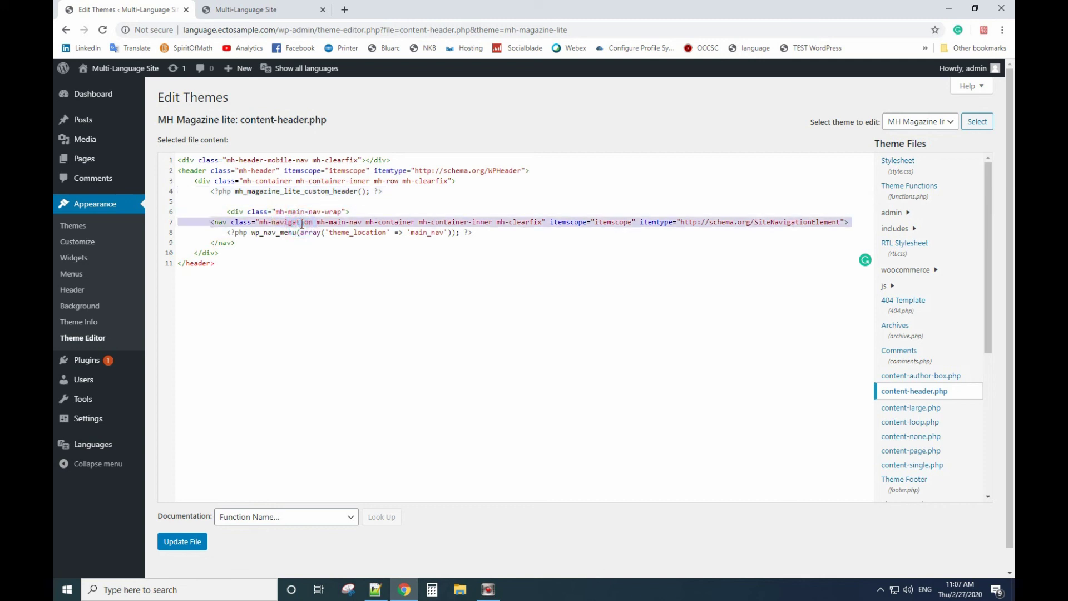
{"action": "left_click", "coordinate": [238, 191]}
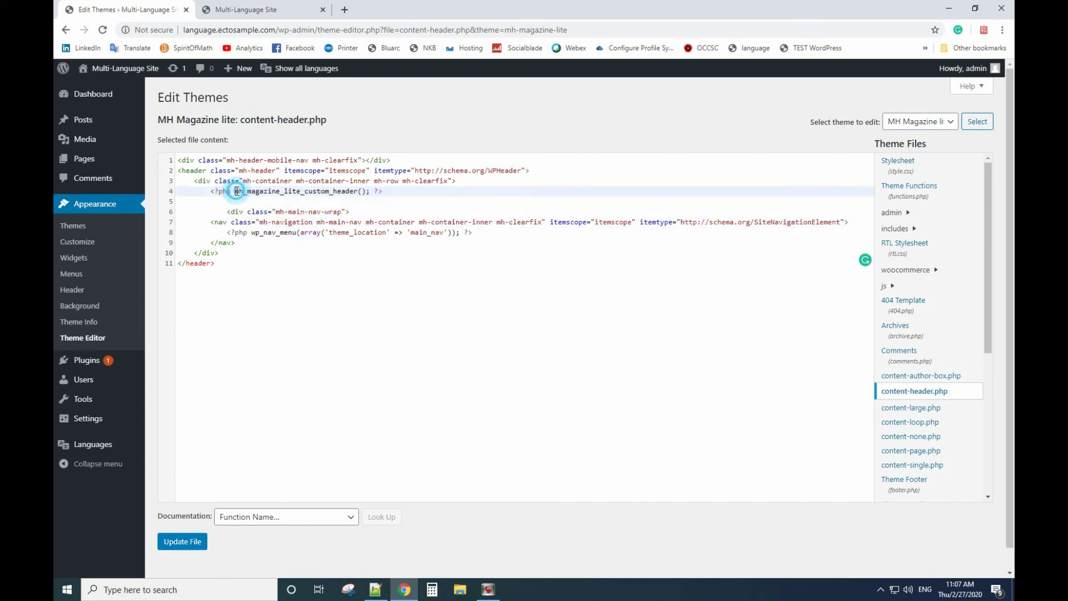
{"action": "left_click", "coordinate": [202, 180]}
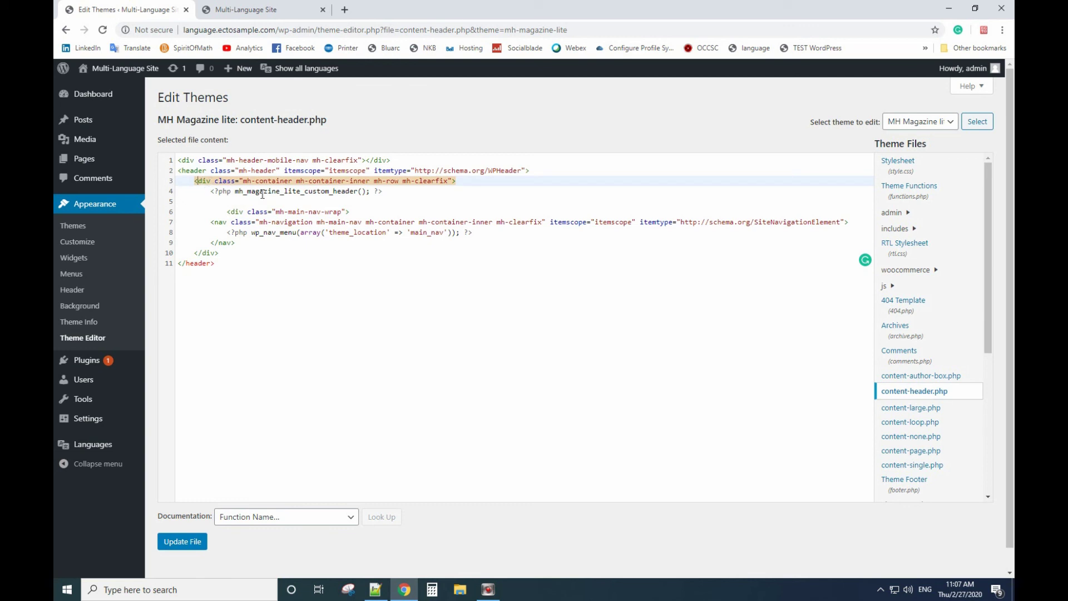
{"action": "left_click", "coordinate": [192, 178]}
- Switch to Notepad++, copy the readme's replacement header markup from the outer div through the clear:both div, and return to the browser
{"action": "left_click", "coordinate": [374, 592]}
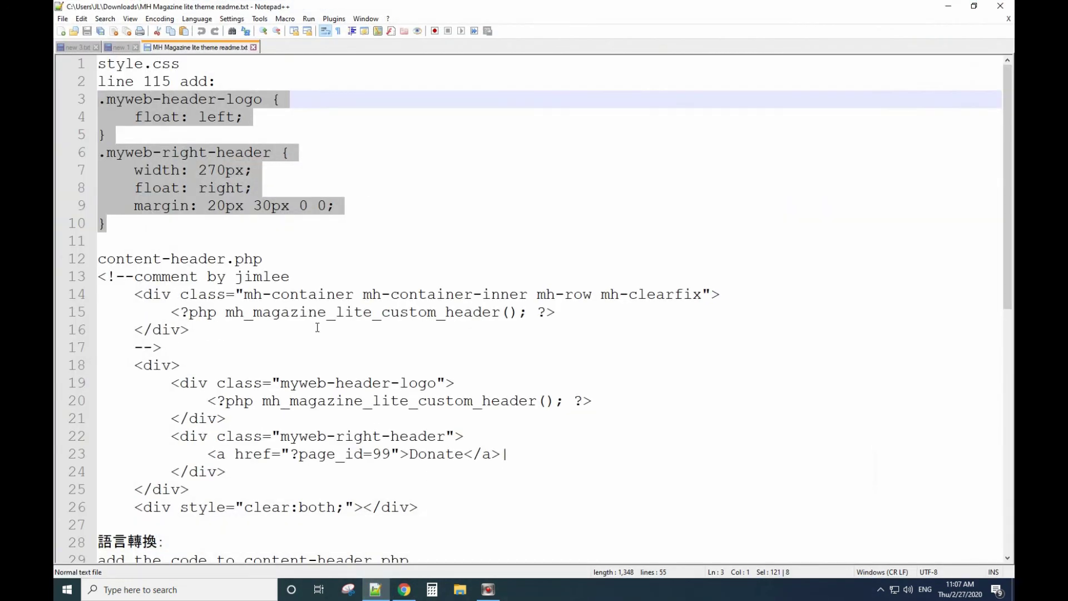
{"action": "scroll", "coordinate": [320, 333], "scroll_direction": "down", "scroll_amount": 2}
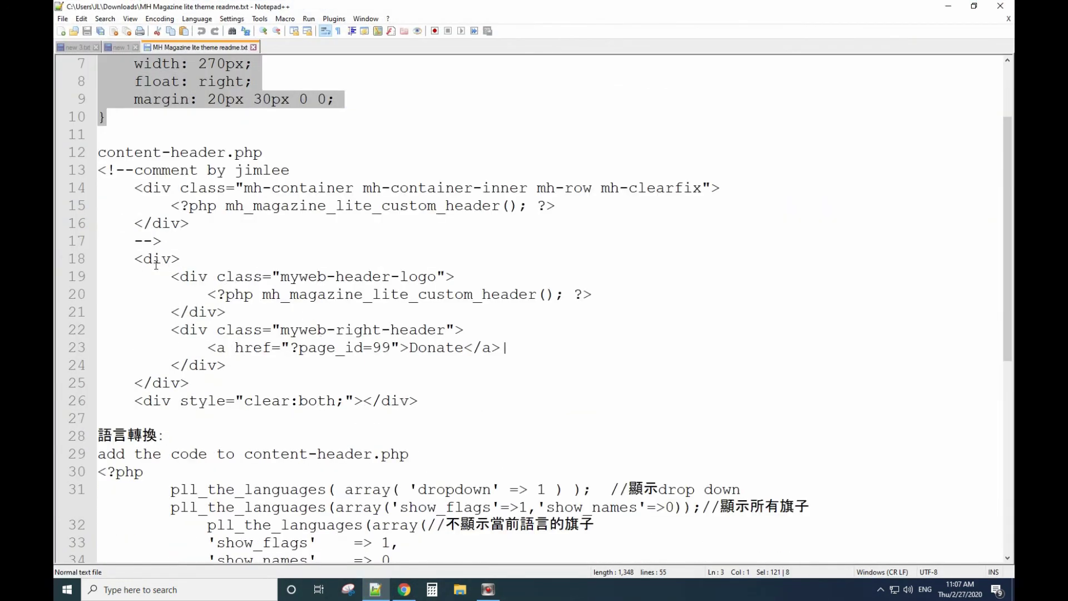
{"action": "left_click_drag", "start_coordinate": [136, 260], "coordinate": [418, 401]}
{"action": "right_click", "coordinate": [372, 295]}
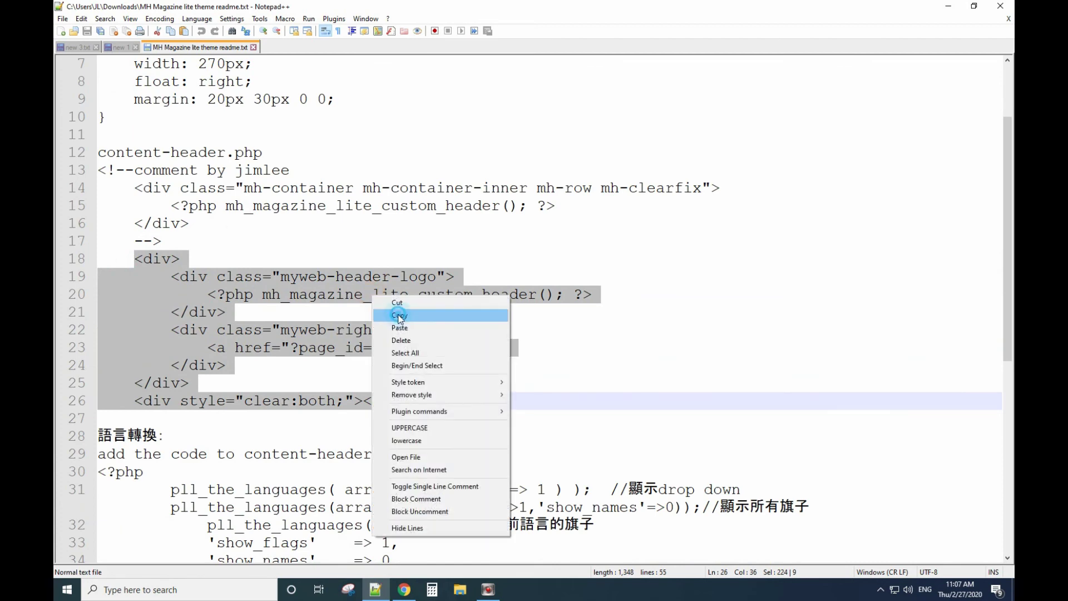
{"action": "left_click", "coordinate": [396, 313]}
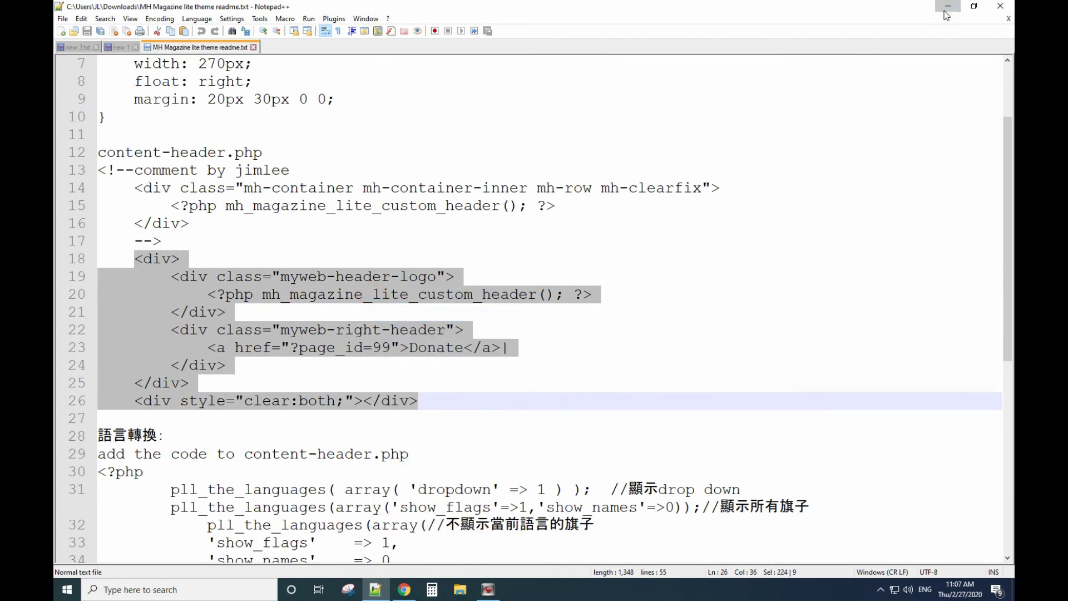
{"action": "left_click", "coordinate": [944, 11]}
- Paste the copied header markup on the empty line below the first custom header call and put two blank lines before and after it
{"action": "left_click", "coordinate": [198, 200]}
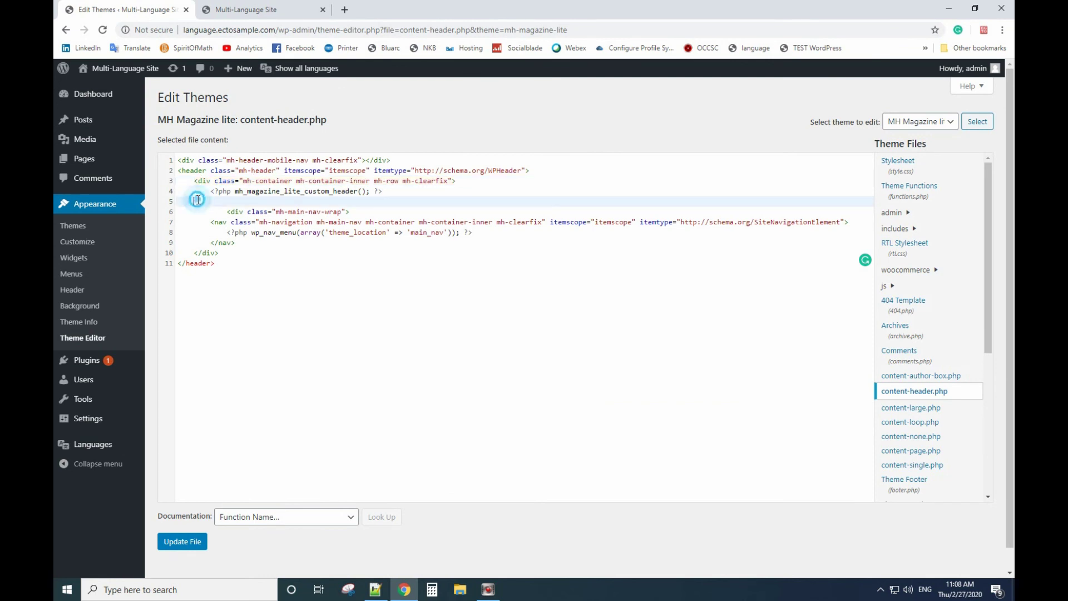
{"action": "right_click", "coordinate": [197, 202]}
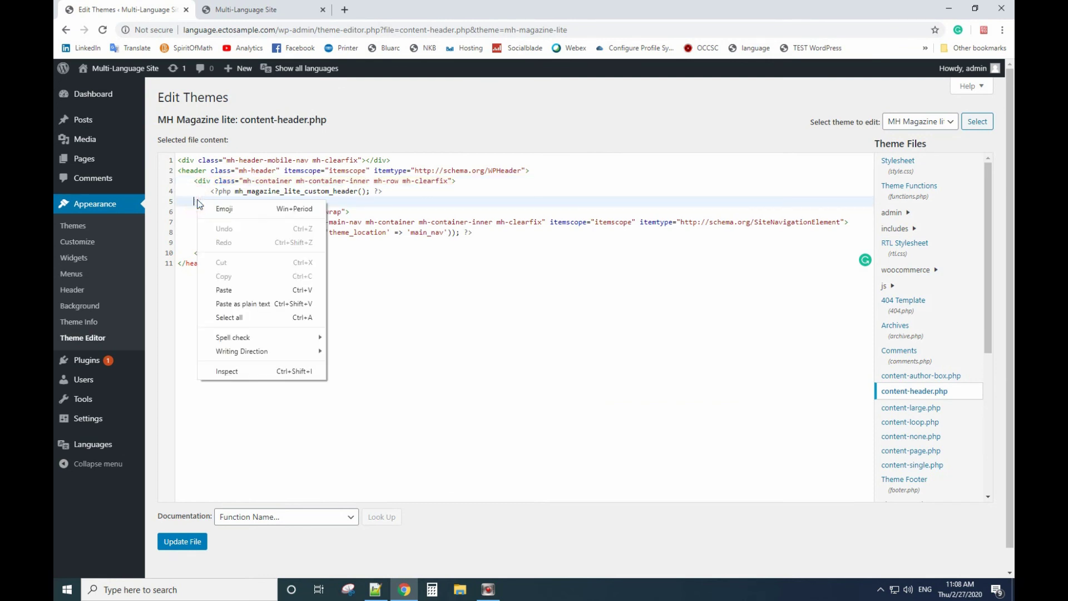
{"action": "left_click", "coordinate": [225, 290]}
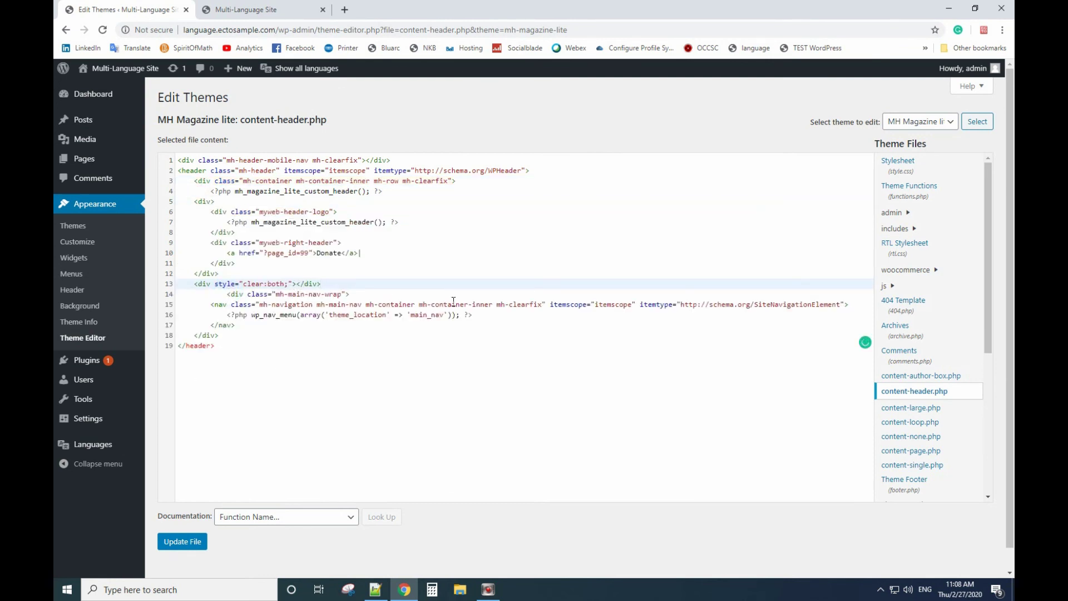
{"action": "key", "text": "Return"}
{"action": "key", "text": "Return"}
{"action": "left_click", "coordinate": [397, 192]}
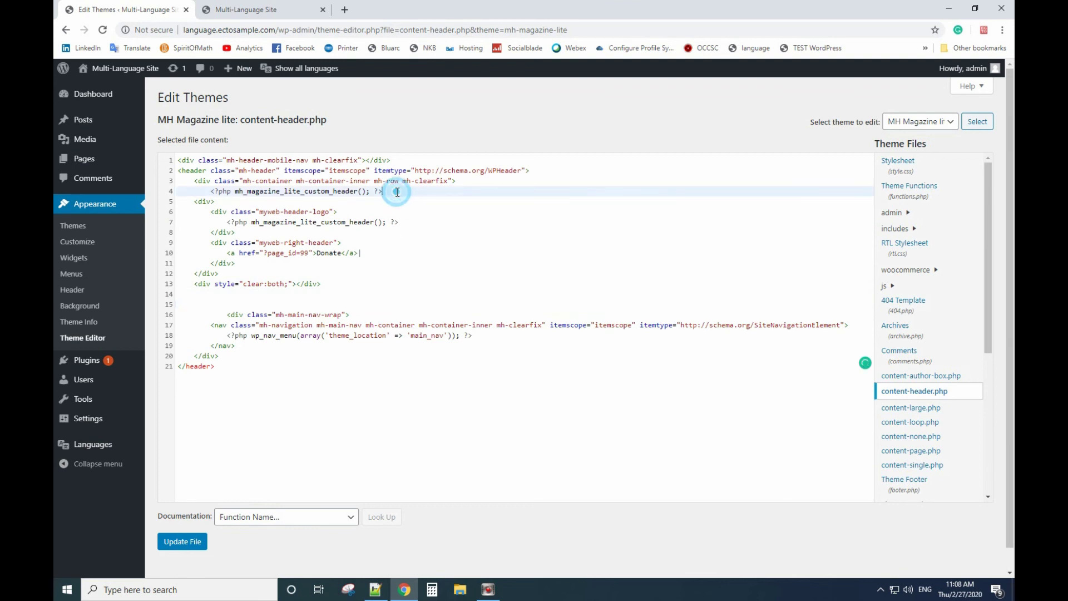
{"action": "key", "text": "Return"}
{"action": "key", "text": "Return"}
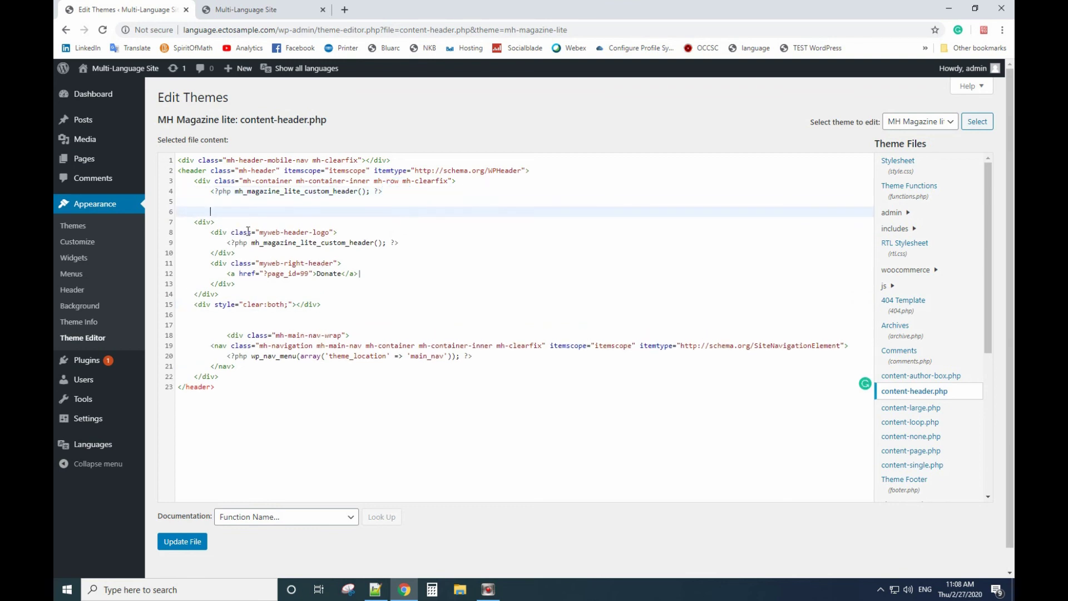
- Review the pasted myweb-header-logo and myweb-right-header divs, including the Donate link
{"action": "left_click", "coordinate": [251, 232]}
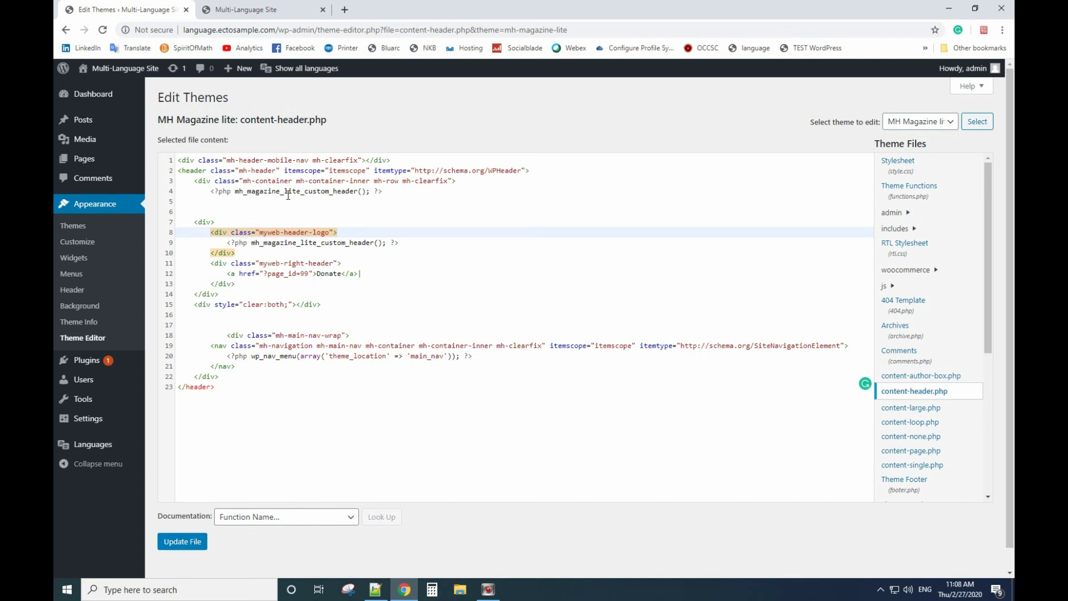
{"action": "left_click", "coordinate": [288, 194]}
{"action": "left_click", "coordinate": [302, 244]}
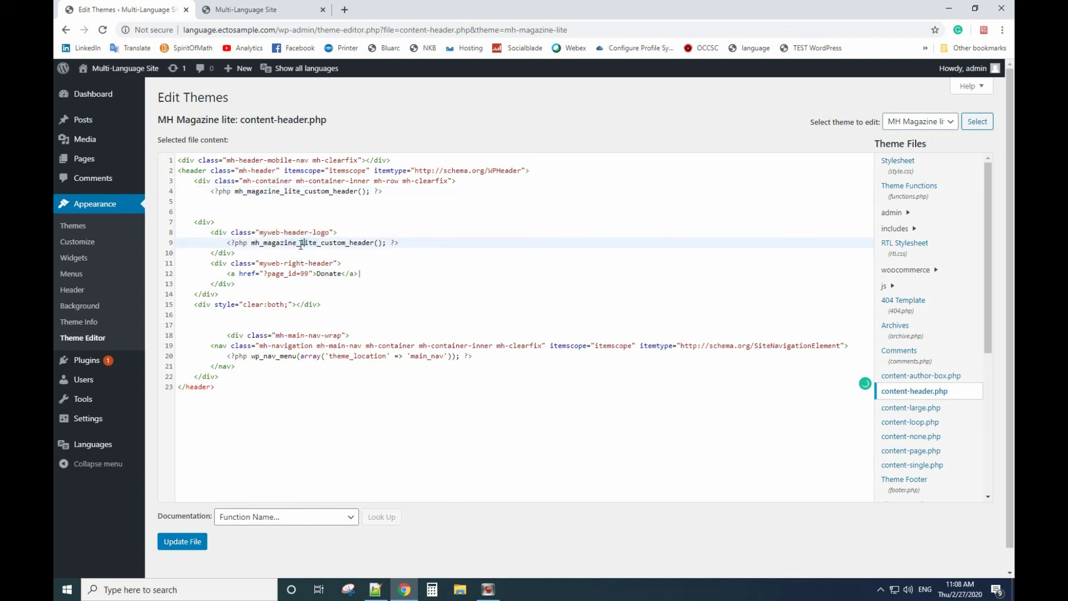
{"action": "double_click", "coordinate": [287, 234]}
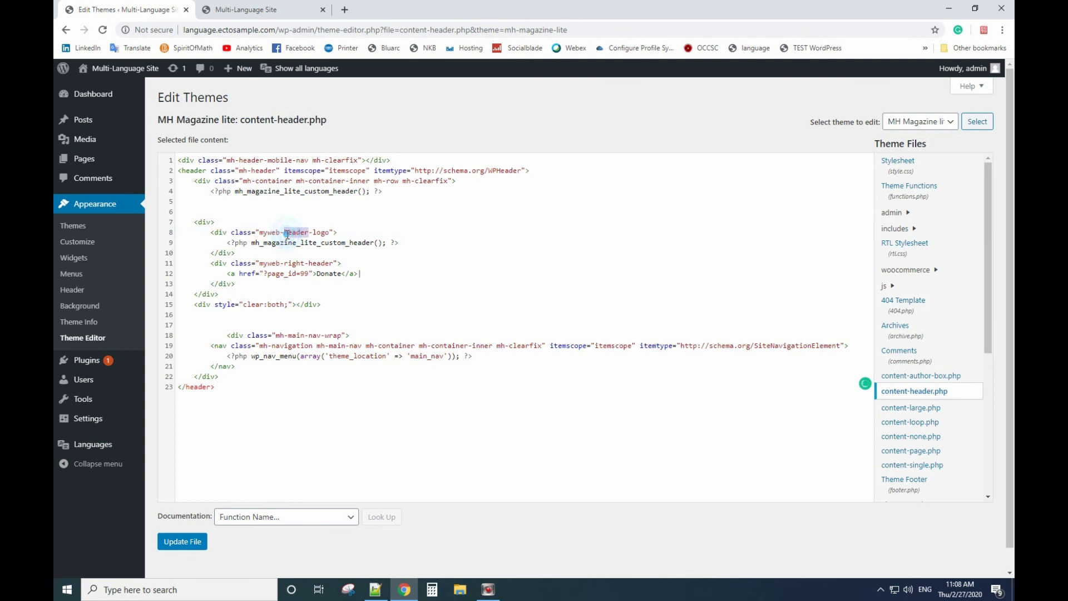
{"action": "triple_click", "coordinate": [287, 233]}
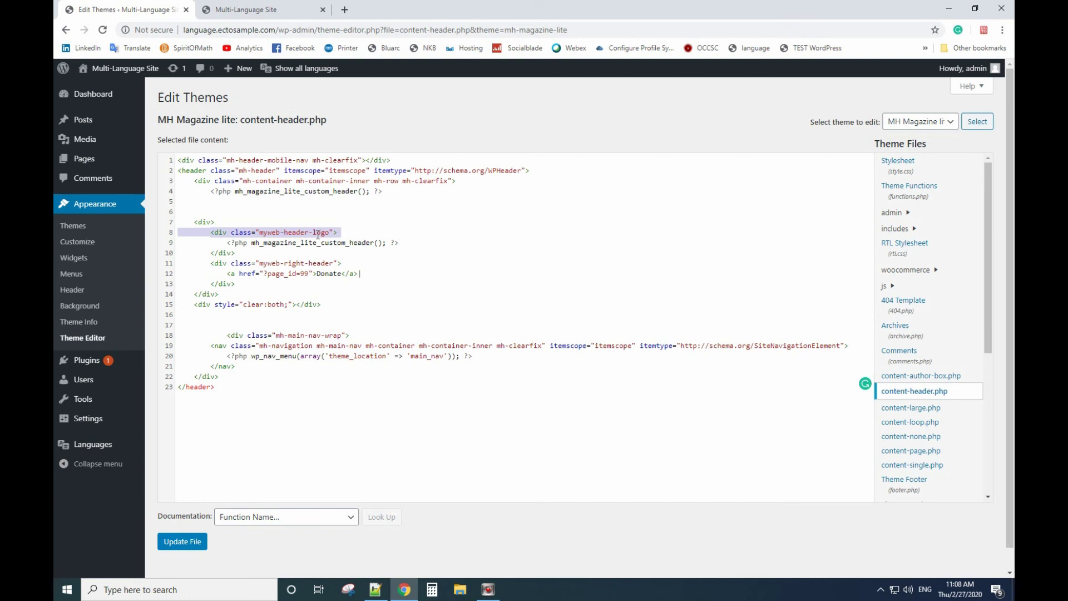
{"action": "left_click", "coordinate": [296, 274]}
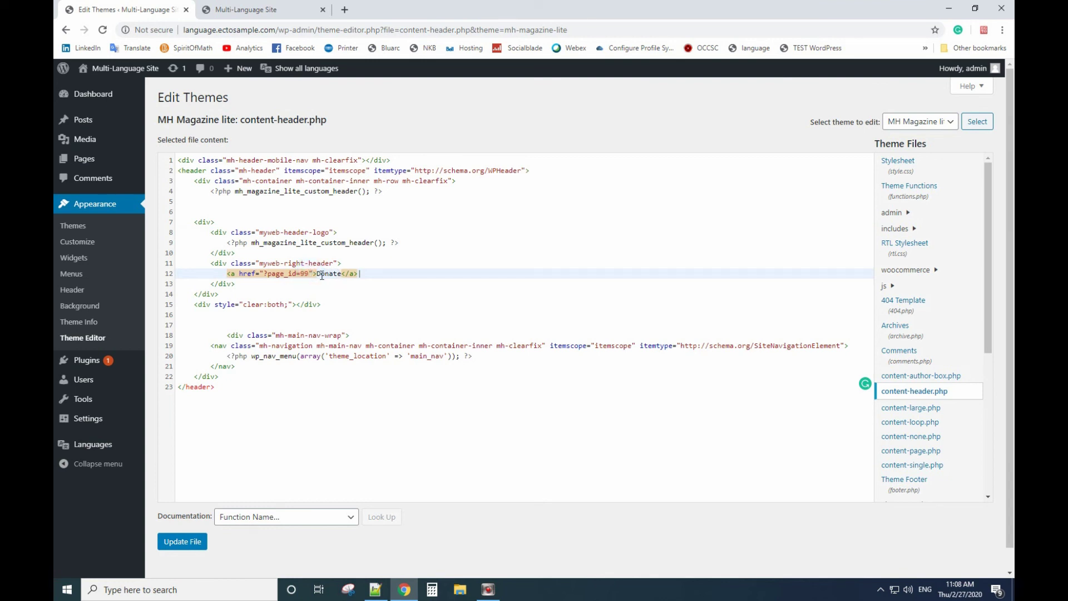
{"action": "left_click_drag", "start_coordinate": [319, 276], "coordinate": [338, 274]}
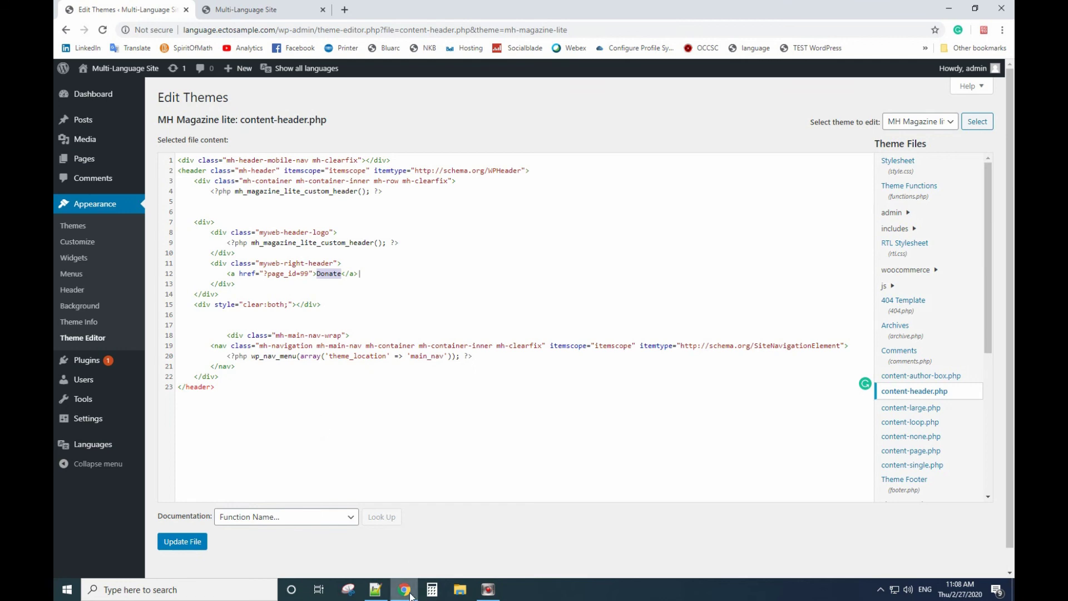
- Switch to Notepad++, copy the readme's pll_the_languages call with hide_current through the closing ?> tag, and return to the browser
{"action": "left_click", "coordinate": [375, 590]}
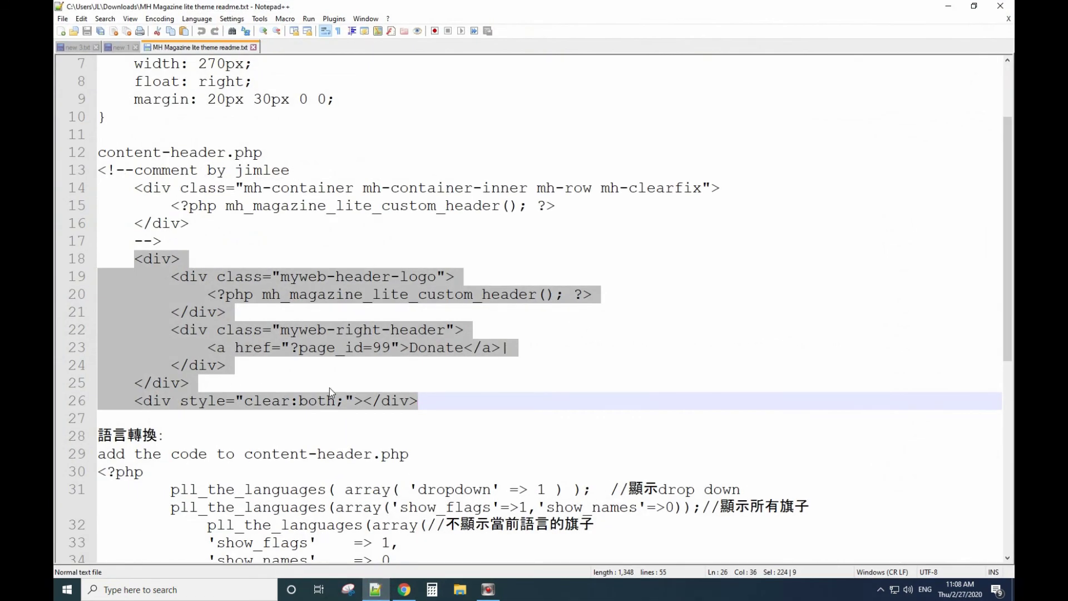
{"action": "left_click", "coordinate": [329, 389]}
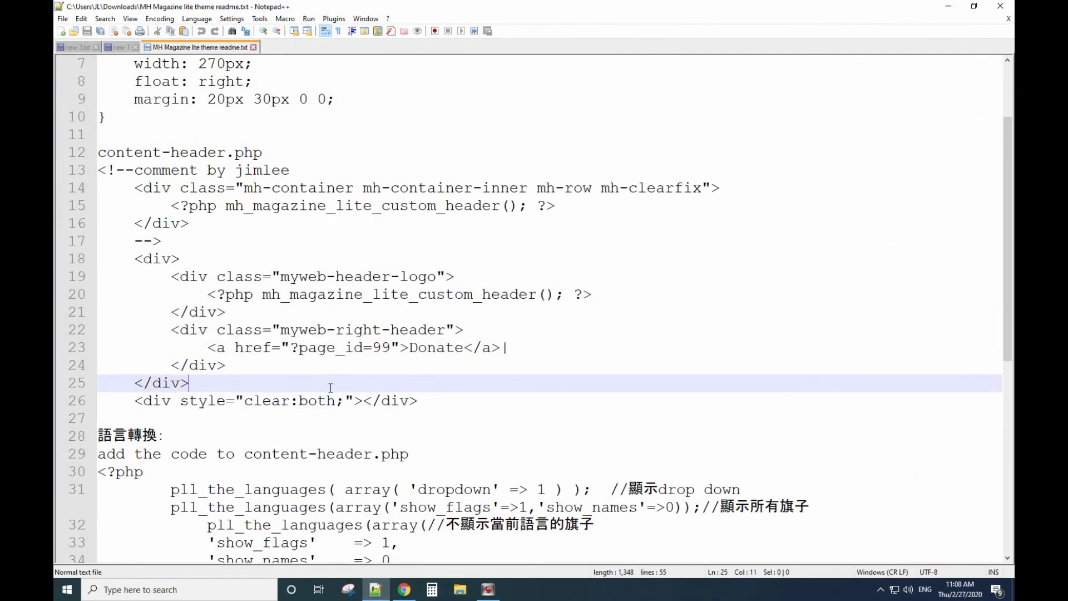
{"action": "scroll", "coordinate": [330, 388], "scroll_direction": "down", "scroll_amount": 4}
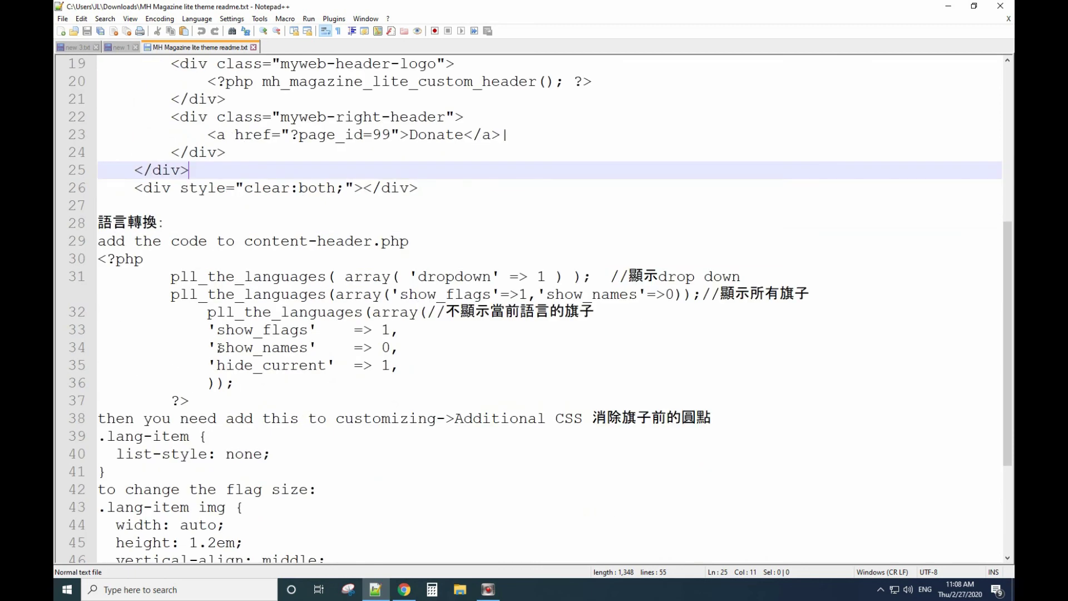
{"action": "left_click_drag", "start_coordinate": [210, 314], "coordinate": [190, 400]}
{"action": "right_click", "coordinate": [242, 370]}
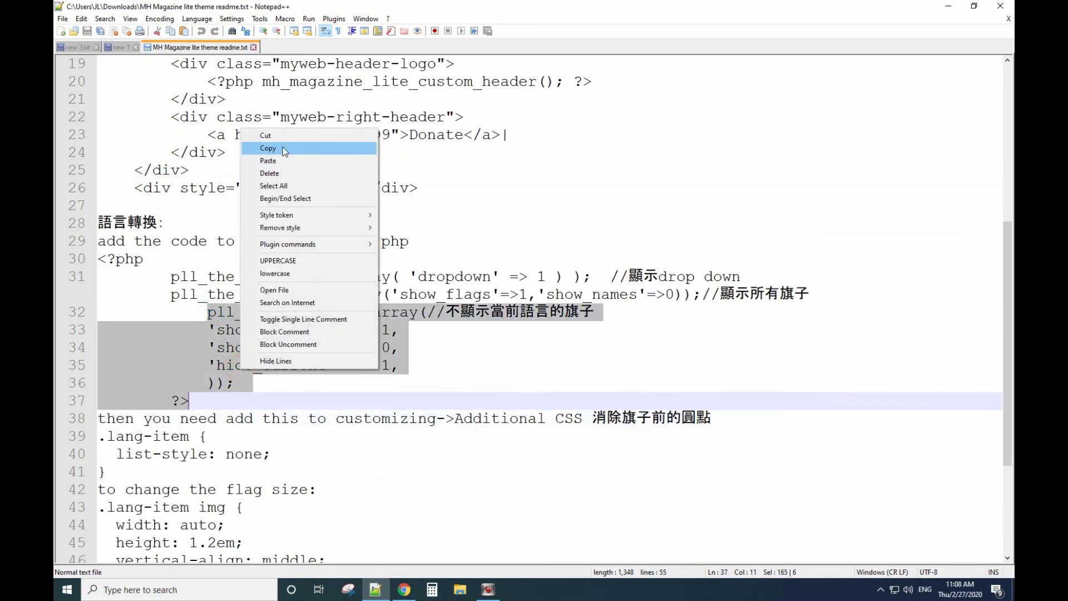
{"action": "left_click", "coordinate": [267, 148]}
{"action": "left_click", "coordinate": [948, 6]}
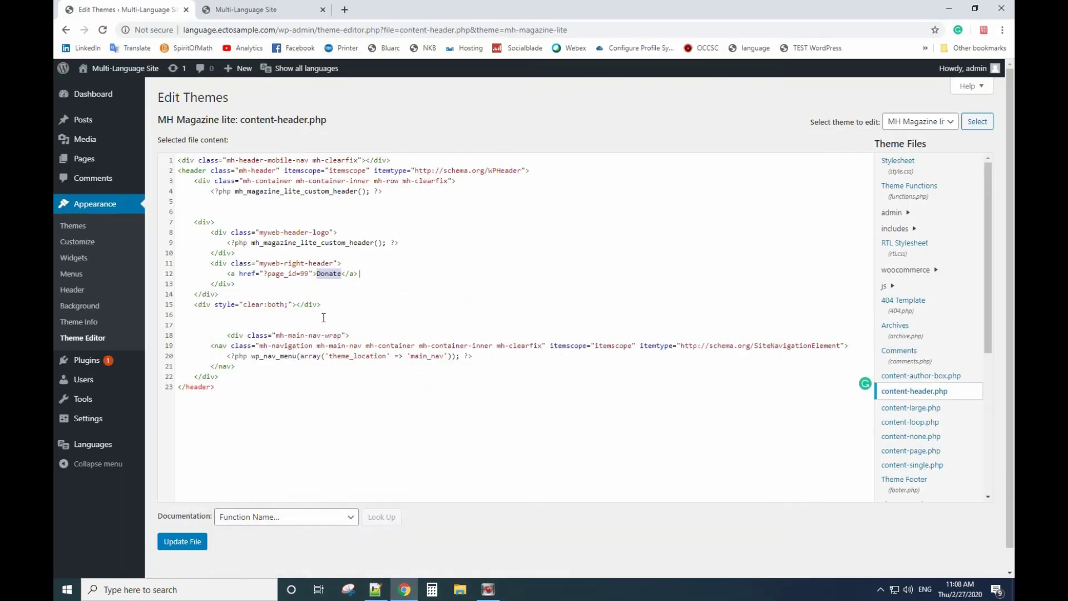
- Replace the Donate link in the myweb-right-header div with the copied pll_the_languages code
{"action": "left_click", "coordinate": [296, 274]}
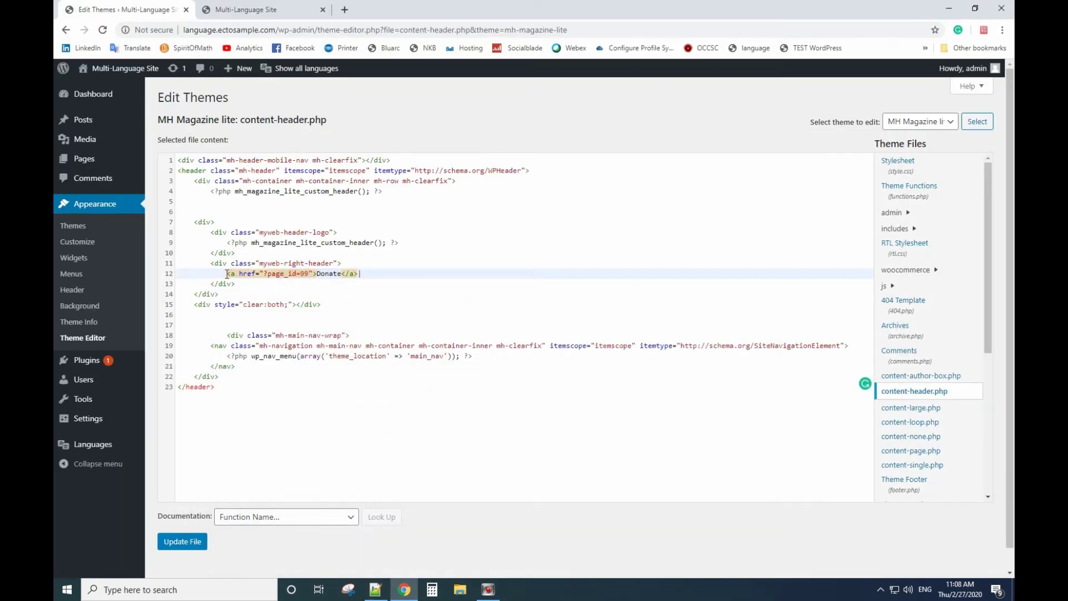
{"action": "left_click_drag", "start_coordinate": [227, 273], "coordinate": [369, 275]}
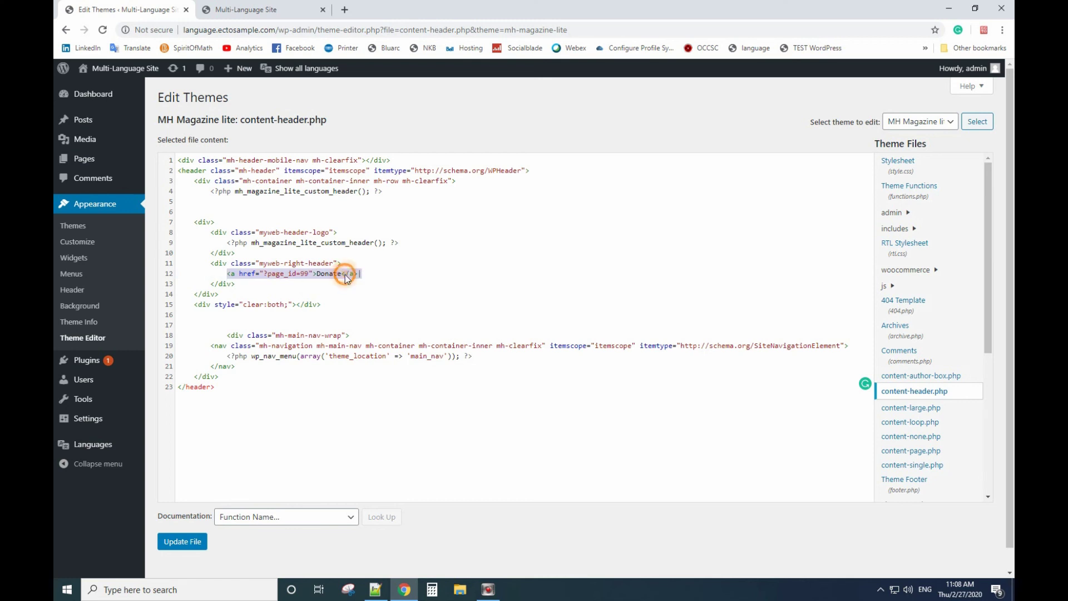
{"action": "right_click", "coordinate": [345, 274]}
{"action": "left_click", "coordinate": [406, 333]}
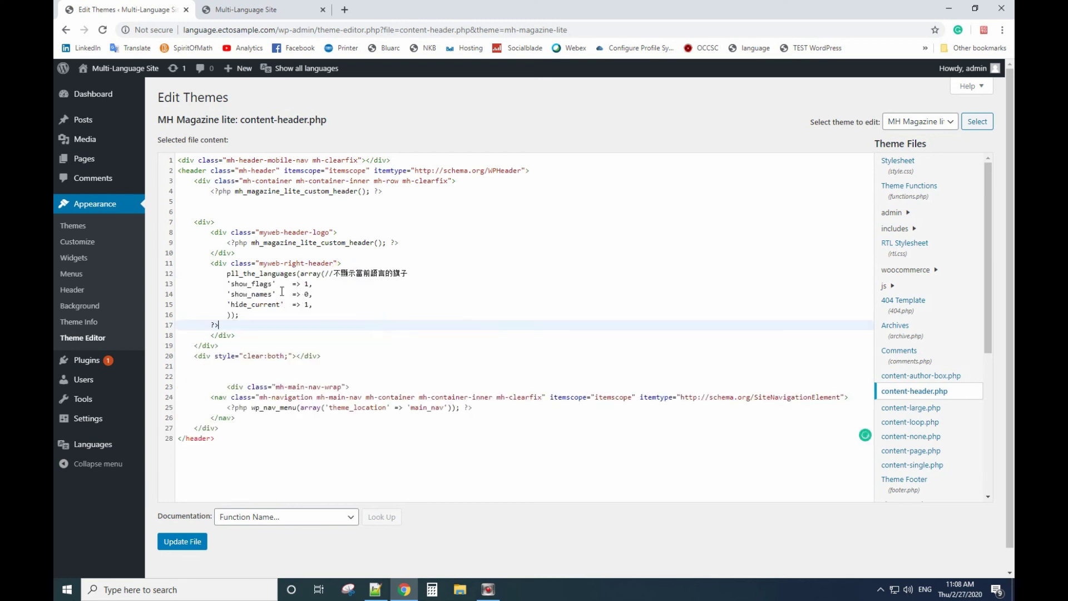
- Add an opening <?php tag on its own line directly above the pll_the_languages call
{"action": "left_click", "coordinate": [228, 274]}
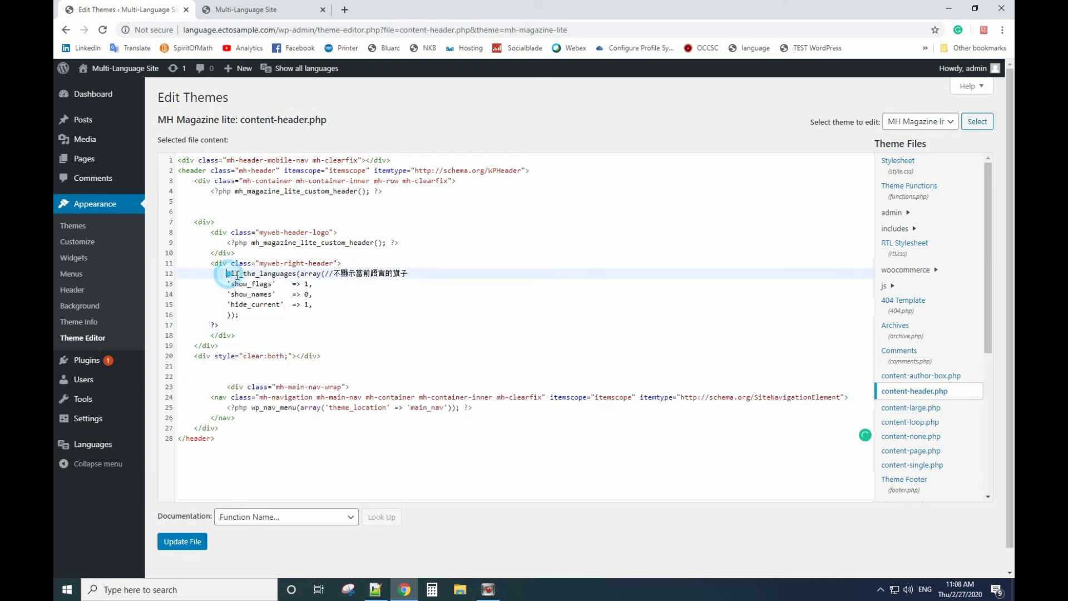
{"action": "type", "text": "<"}
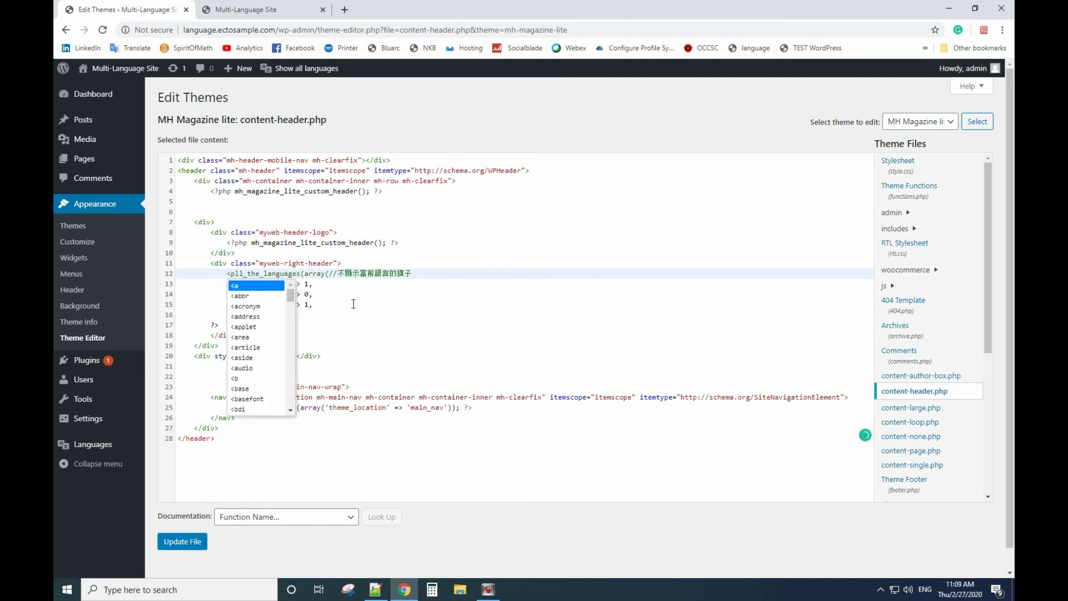
{"action": "type", "text": "?php"}
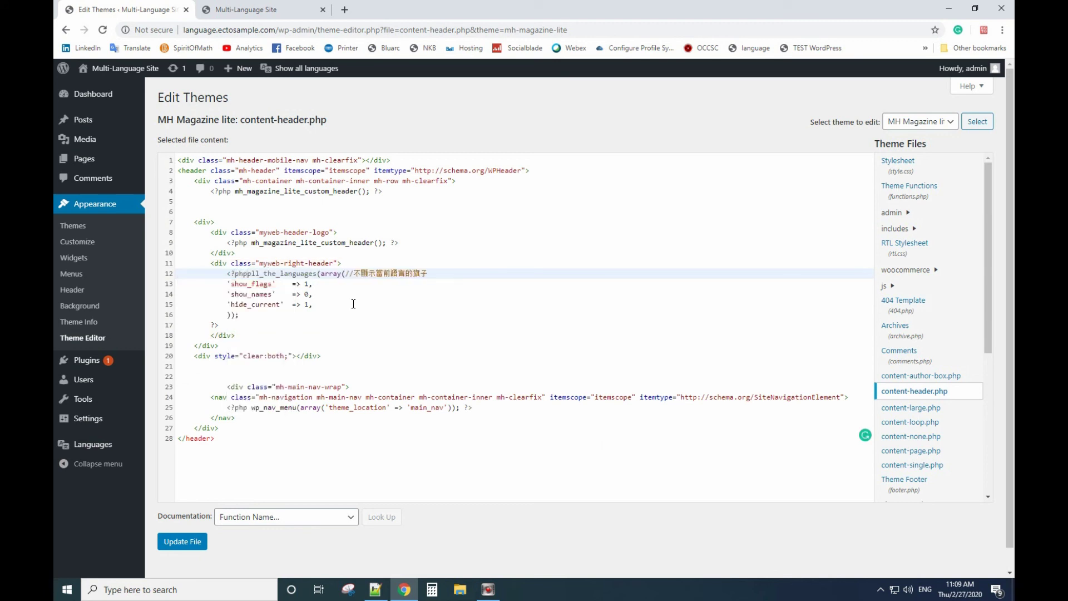
{"action": "key", "text": "Return"}
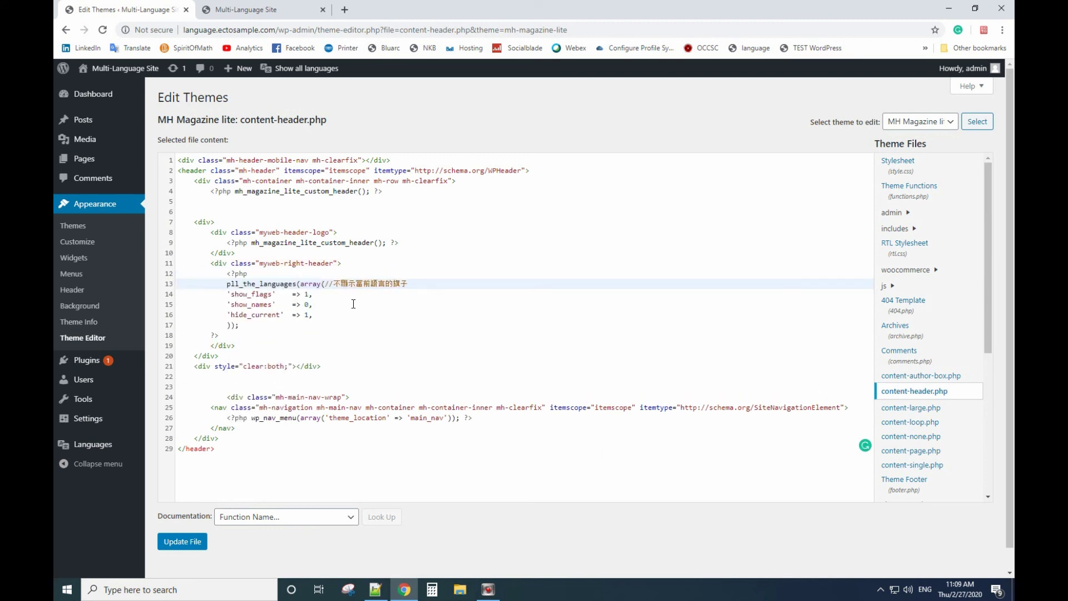
- Indent the closing ?> tag in the myweb-right-header div to match the opening PHP tag and save content-header.php
{"action": "left_click", "coordinate": [211, 334]}
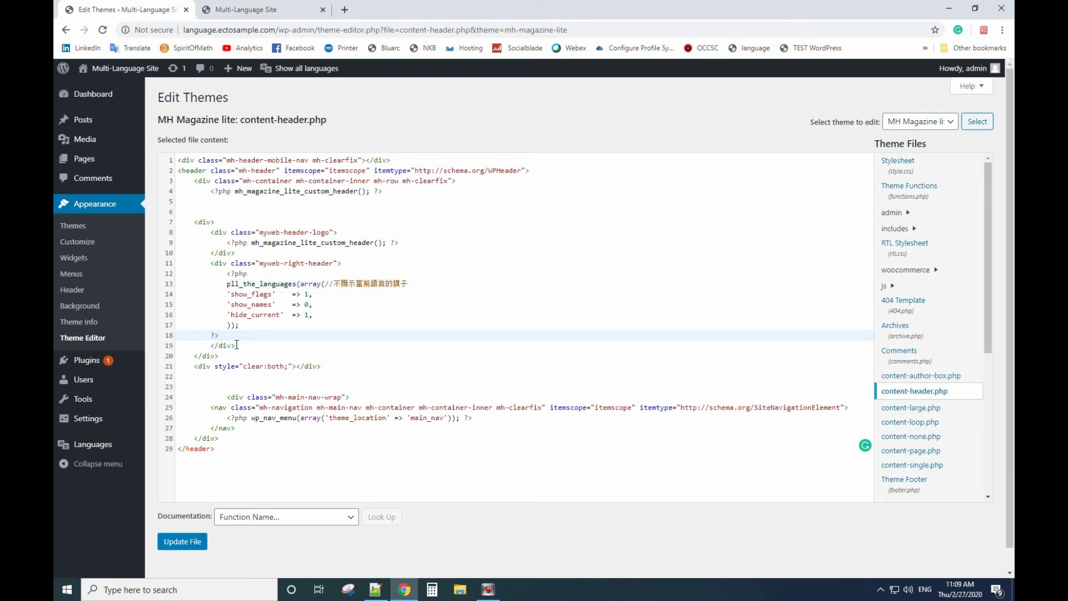
{"action": "key", "text": "Tab"}
{"action": "left_click", "coordinate": [269, 328]}
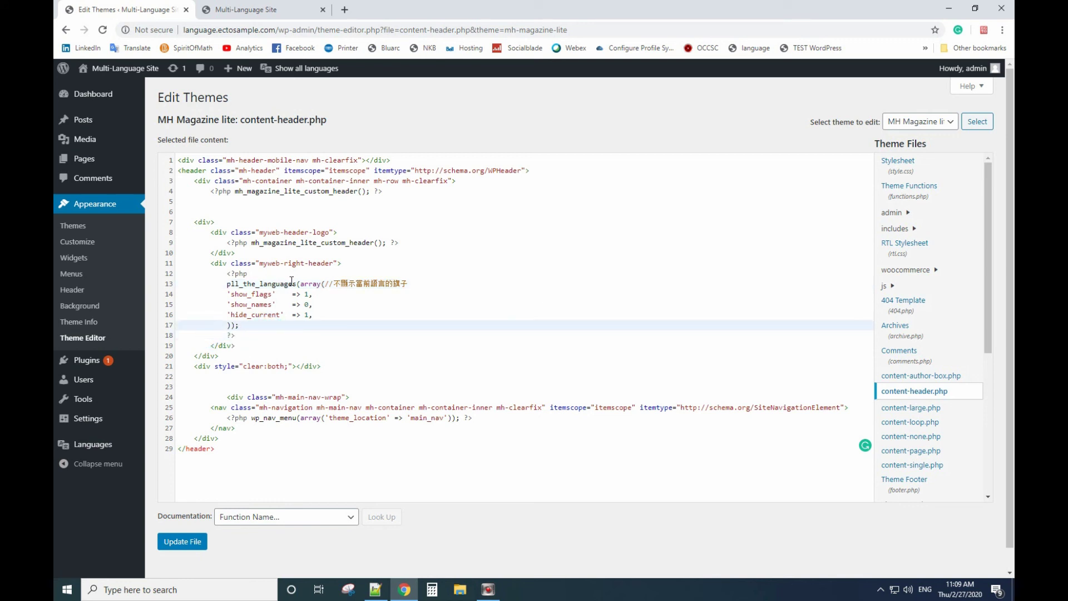
{"action": "left_click", "coordinate": [285, 266]}
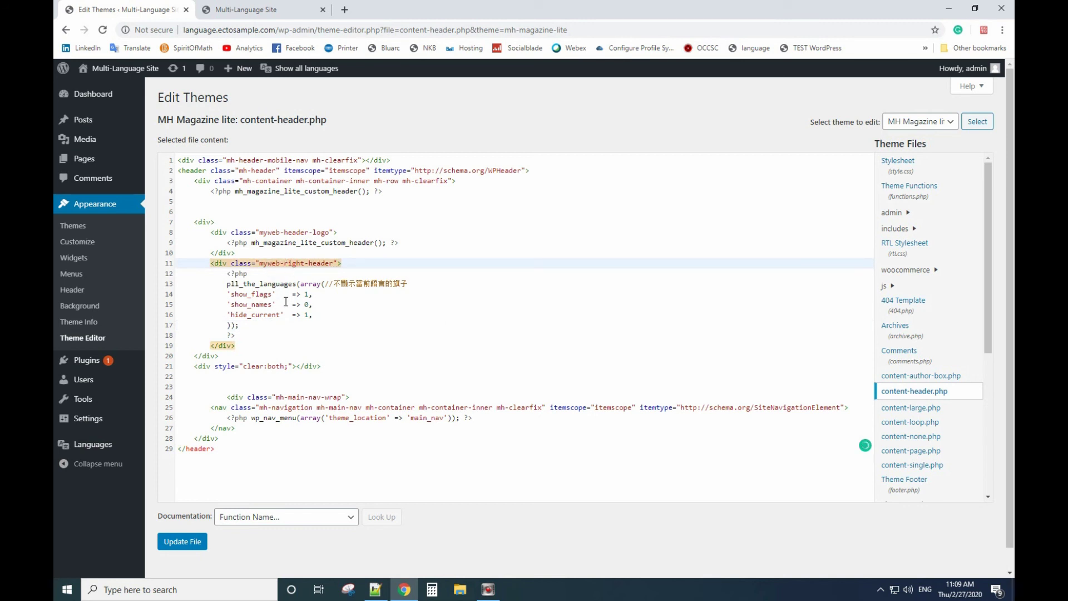
{"action": "left_click", "coordinate": [181, 541]}
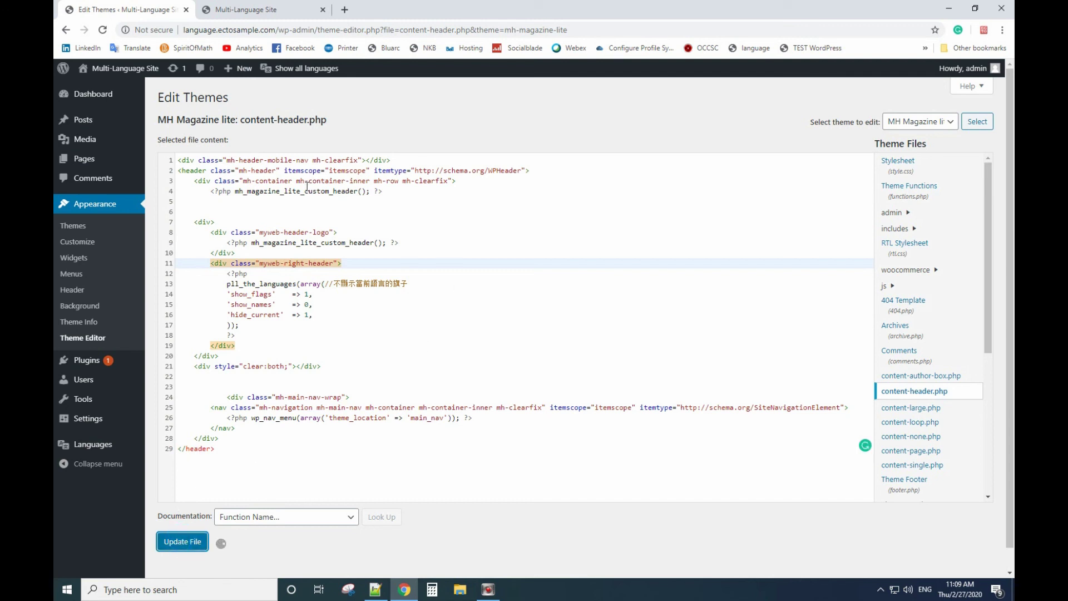
- Delete the mh-container div tag, the original custom header call and the plain opening div above myweb-header-logo, and save the file
{"action": "left_click", "coordinate": [200, 184]}
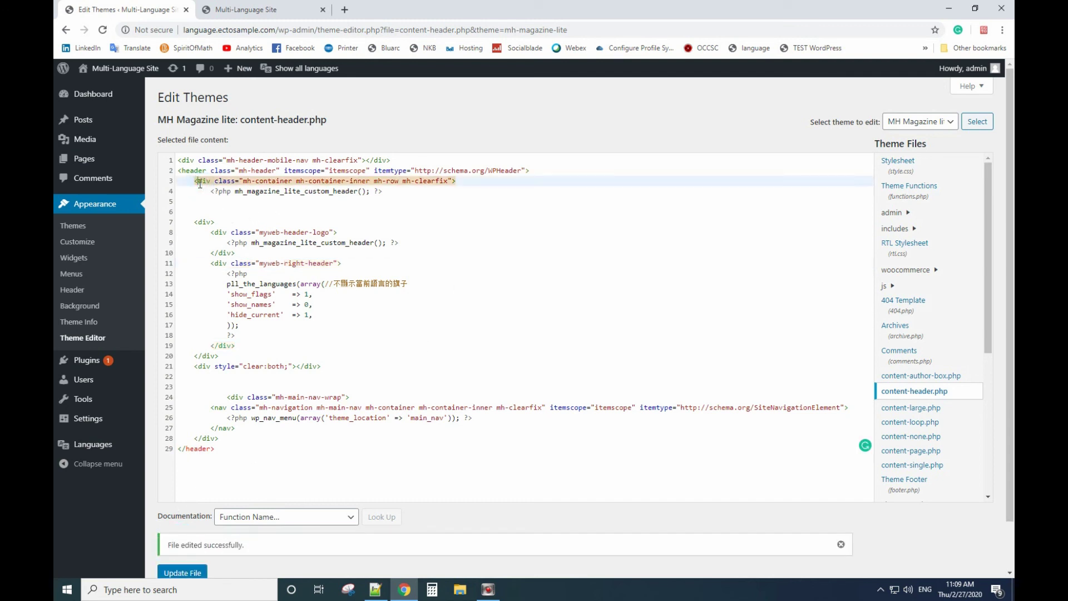
{"action": "left_click_drag", "start_coordinate": [195, 182], "coordinate": [299, 219]}
{"action": "key", "text": "BackSpace"}
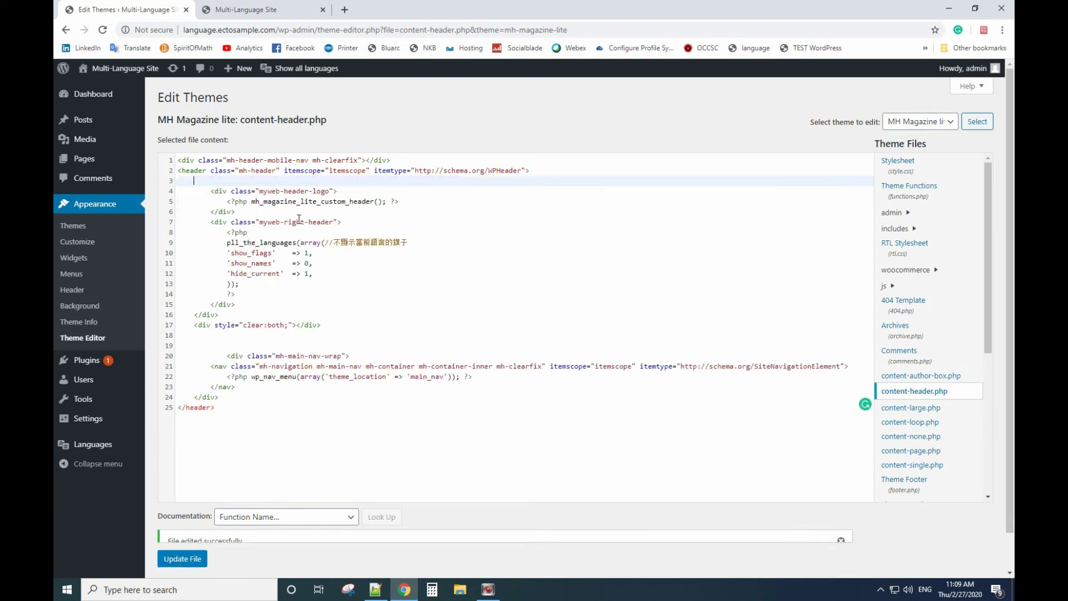
{"action": "left_click", "coordinate": [184, 543]}
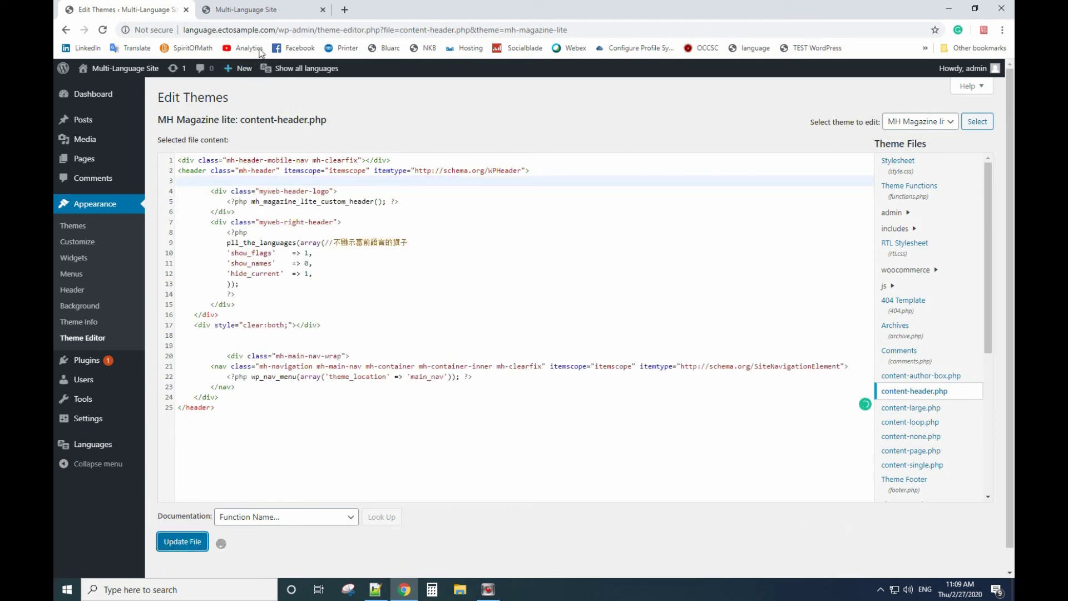
- Reload the site's front page and check the header flag position and the overall page layout
{"action": "left_click", "coordinate": [263, 12]}
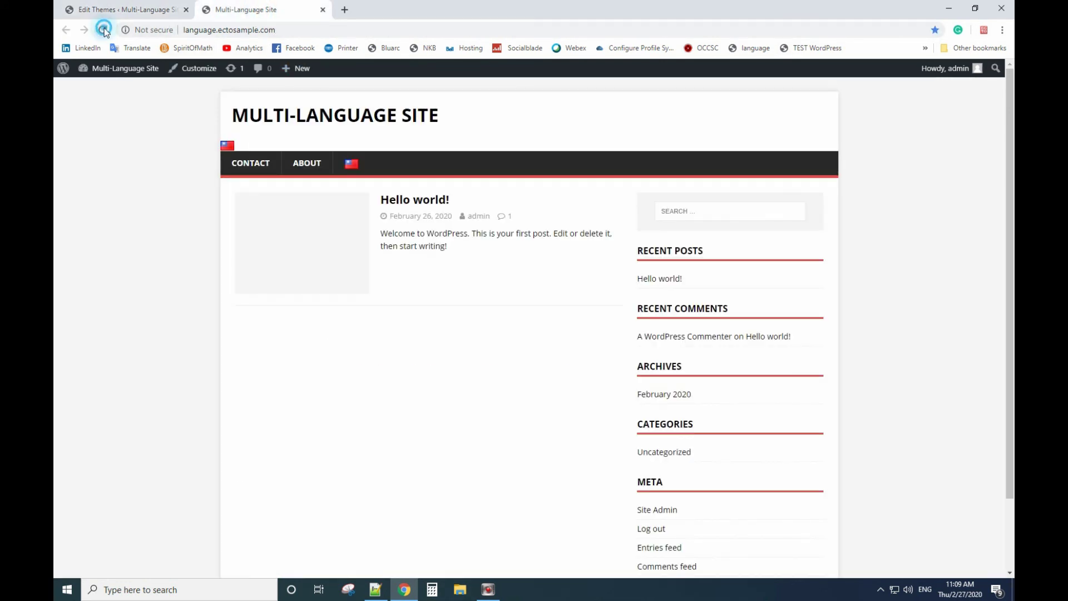
{"action": "left_click", "coordinate": [102, 30]}
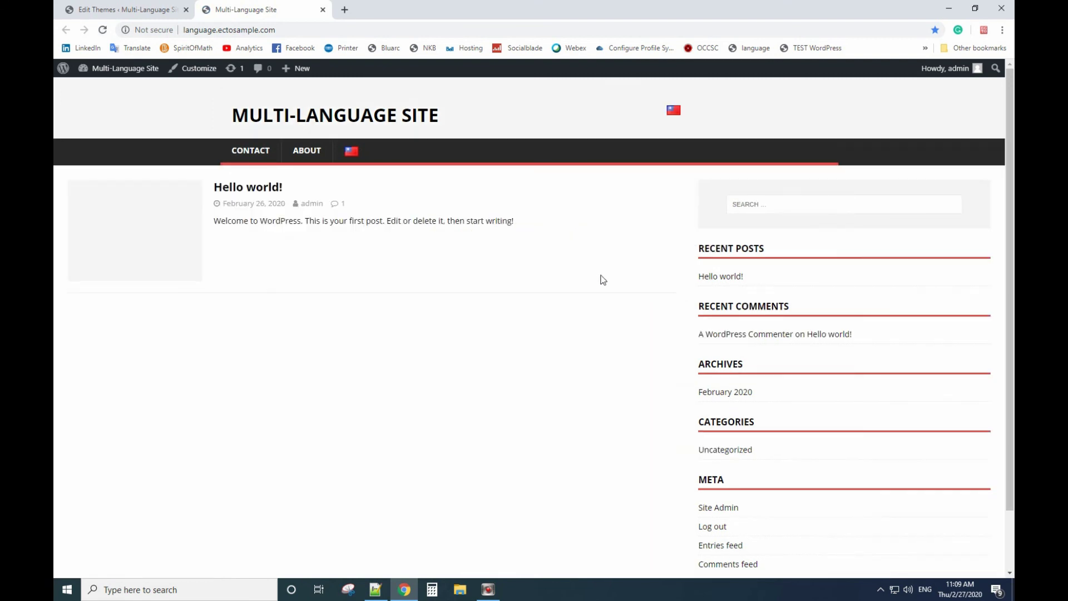
{"action": "scroll", "coordinate": [610, 326], "scroll_direction": "down", "scroll_amount": 2}
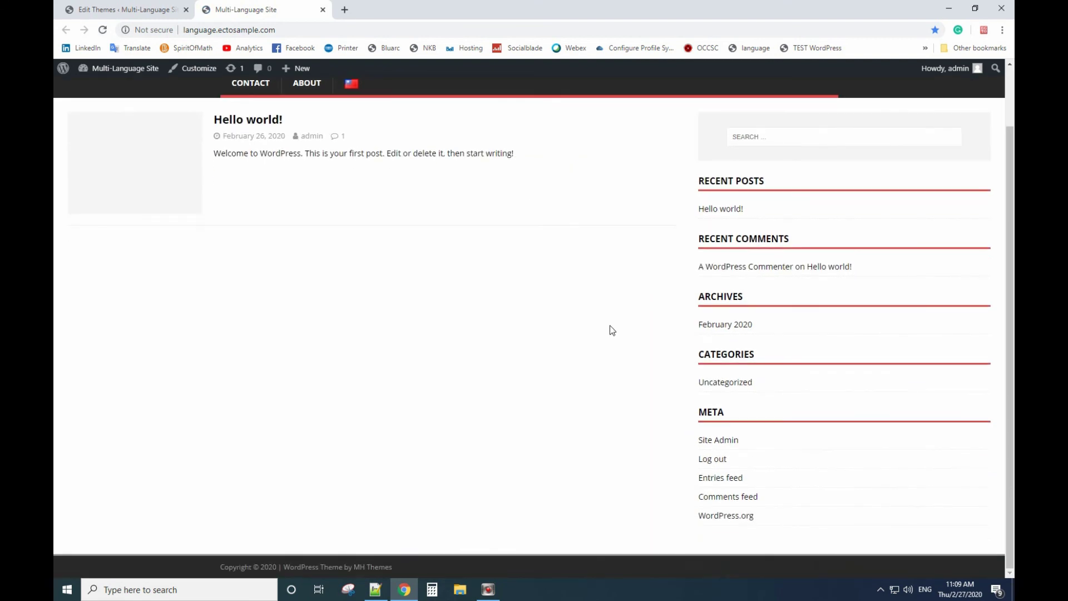
{"action": "scroll", "coordinate": [610, 325], "scroll_direction": "up", "scroll_amount": 2}
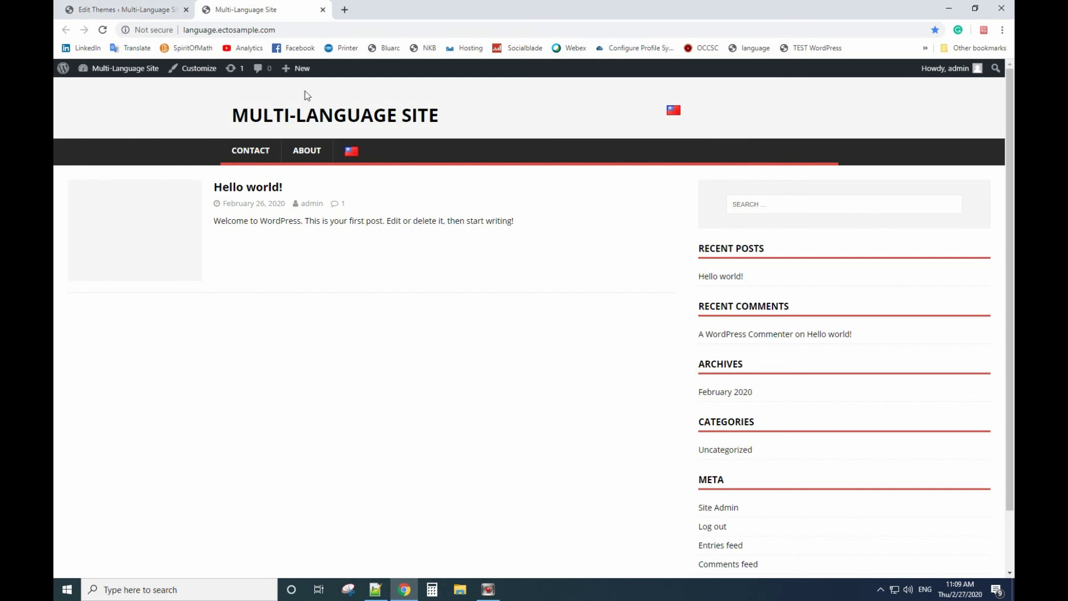
- Return to the theme editor, delete the unmatched closing div tag above the clear:both div, and save content-header.php
{"action": "left_click", "coordinate": [134, 9]}
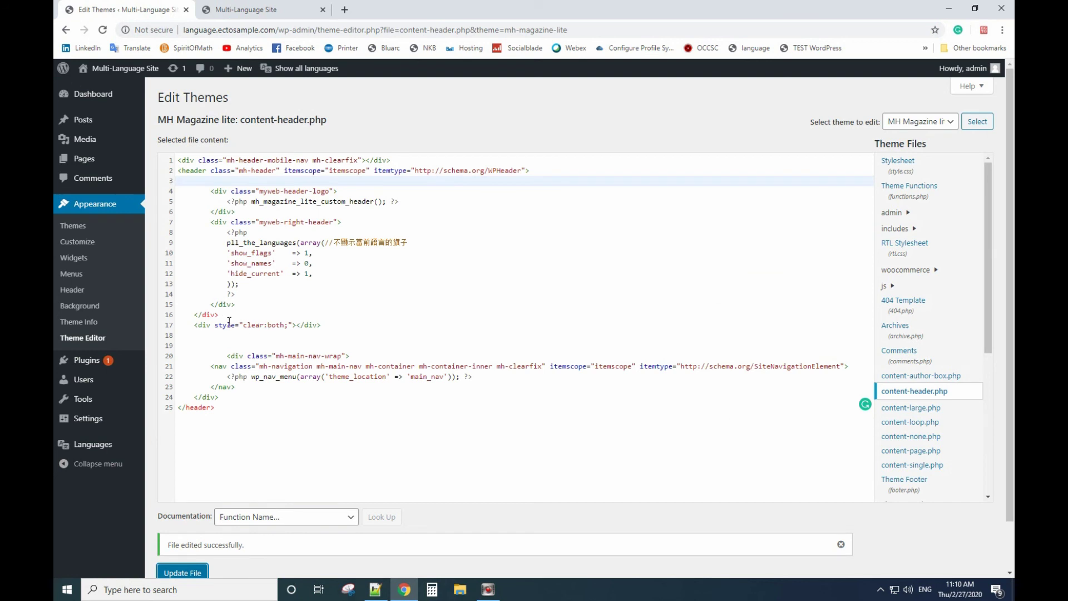
{"action": "left_click_drag", "start_coordinate": [194, 315], "coordinate": [216, 318]}
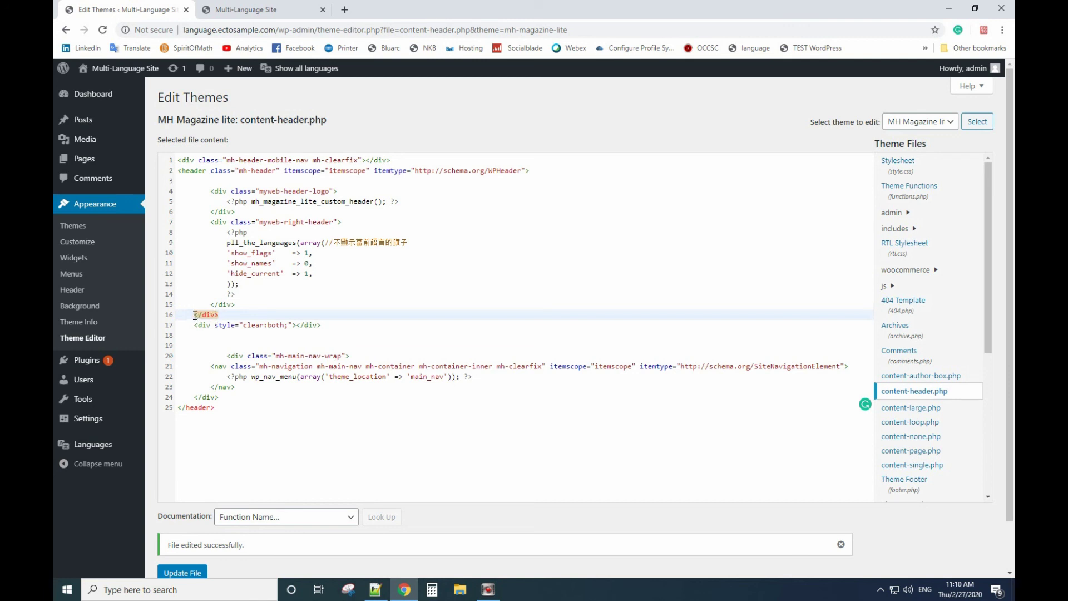
{"action": "left_click", "coordinate": [190, 161]}
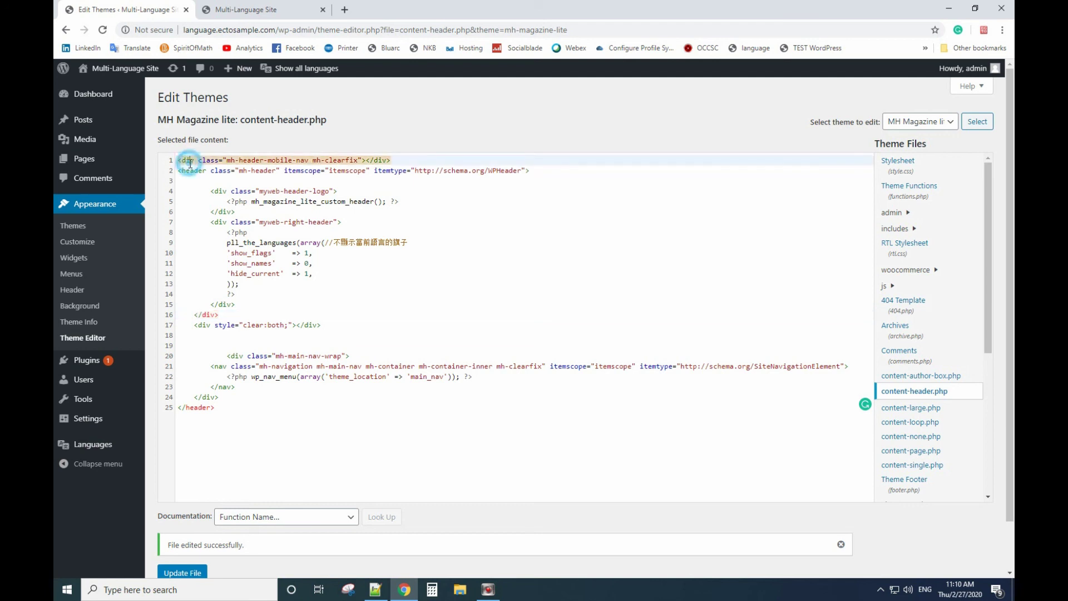
{"action": "left_click", "coordinate": [206, 326]}
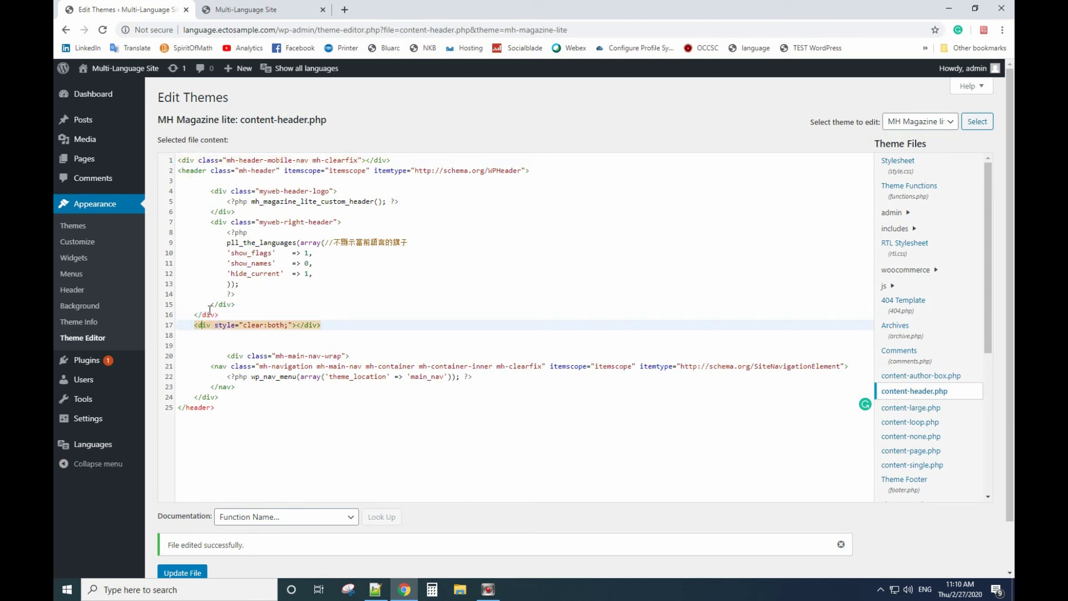
{"action": "left_click", "coordinate": [211, 313]}
{"action": "left_click", "coordinate": [226, 304]}
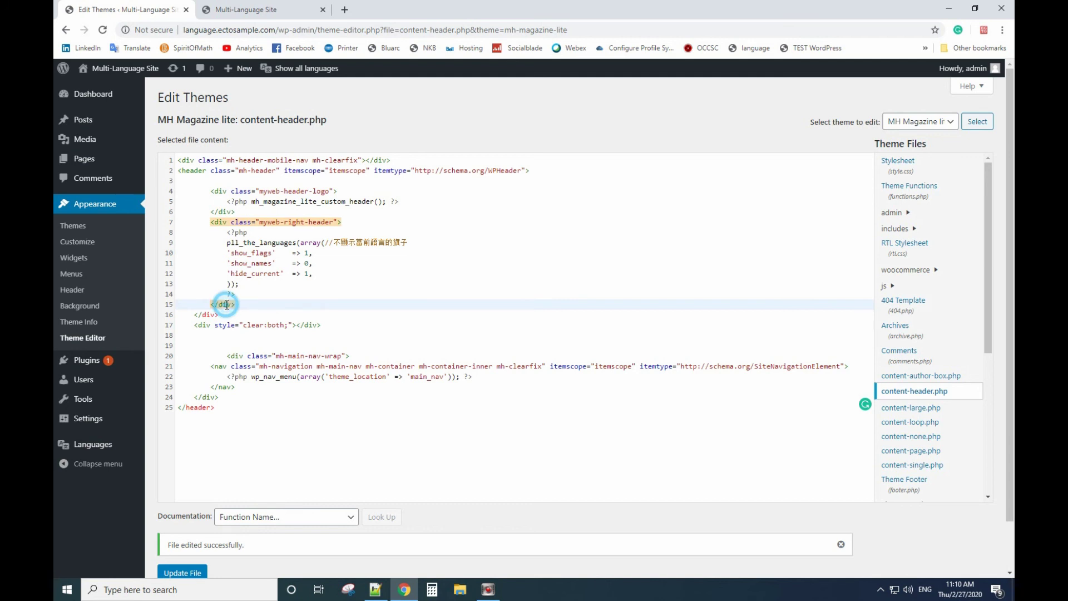
{"action": "left_click", "coordinate": [220, 212]}
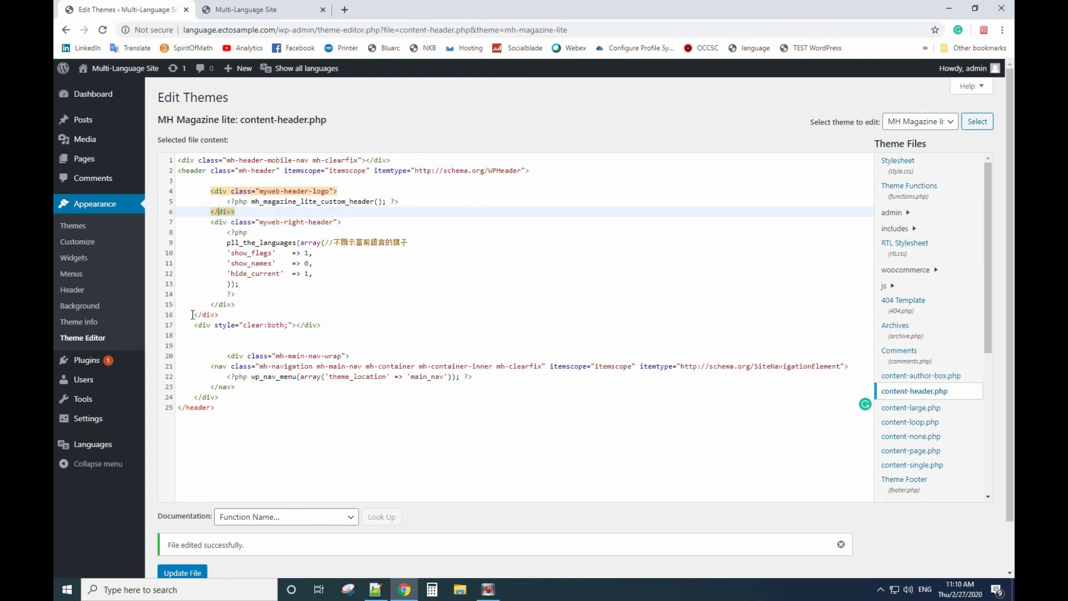
{"action": "left_click_drag", "start_coordinate": [192, 315], "coordinate": [244, 315]}
{"action": "key", "text": "BackSpace"}
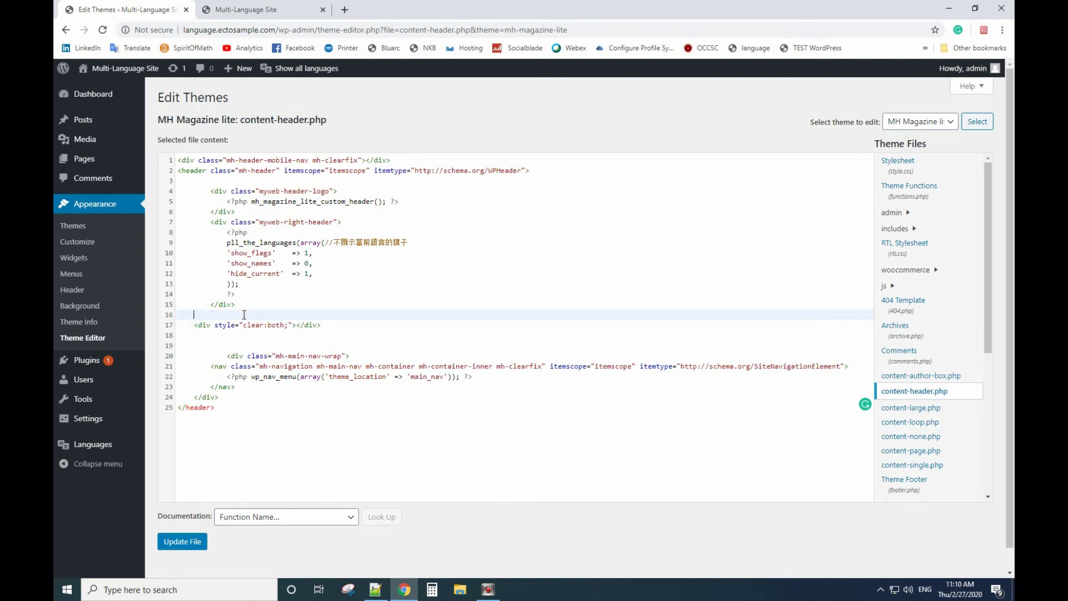
{"action": "left_click", "coordinate": [167, 543]}
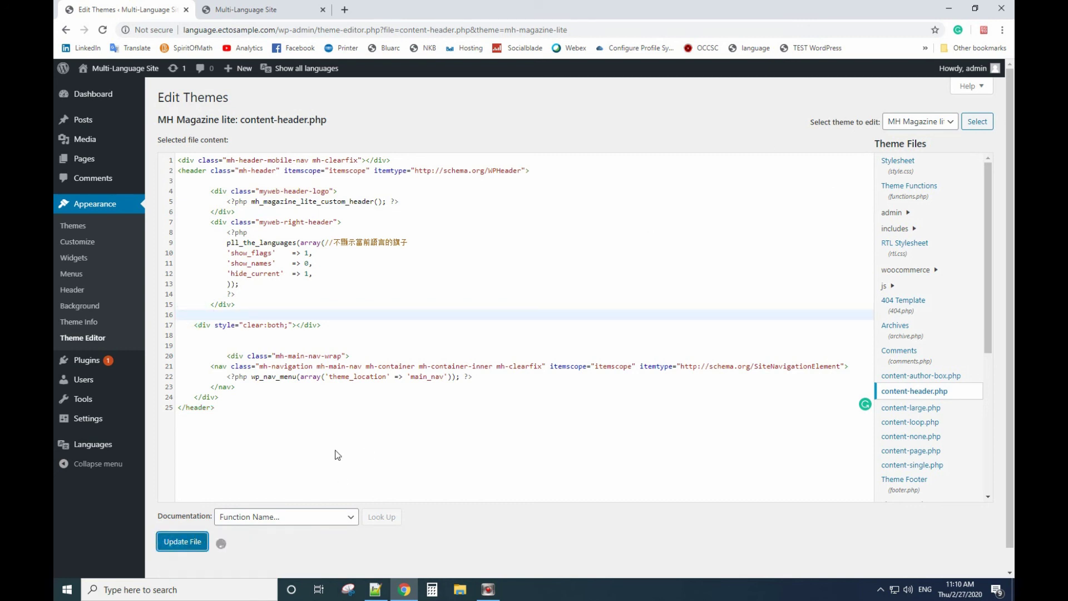
- Reload the site's front page to check the layout without the extra closing div
{"action": "left_click", "coordinate": [245, 10]}
{"action": "left_click", "coordinate": [103, 30]}
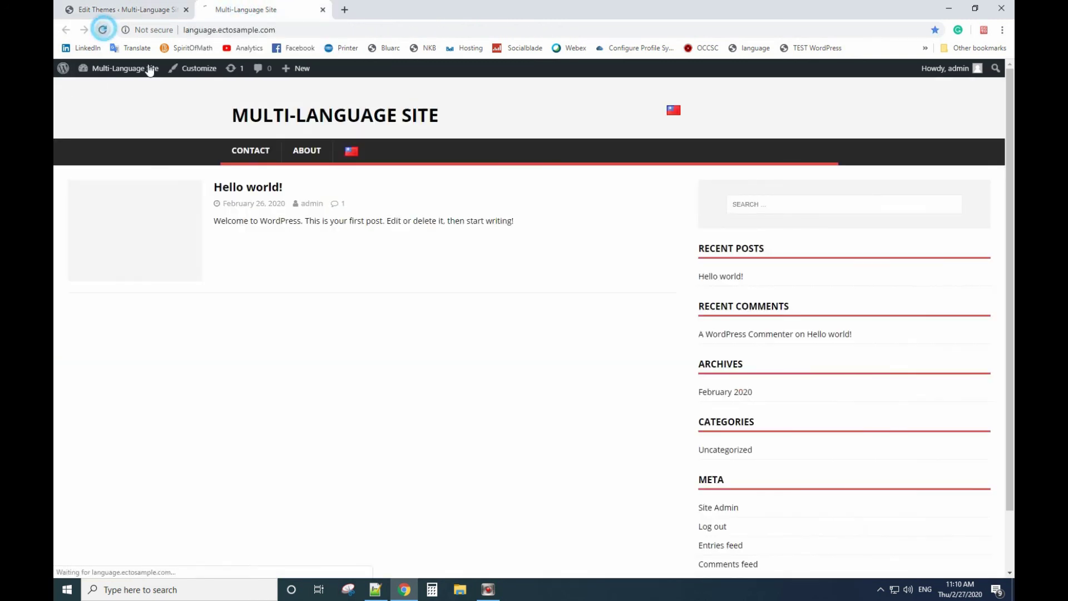